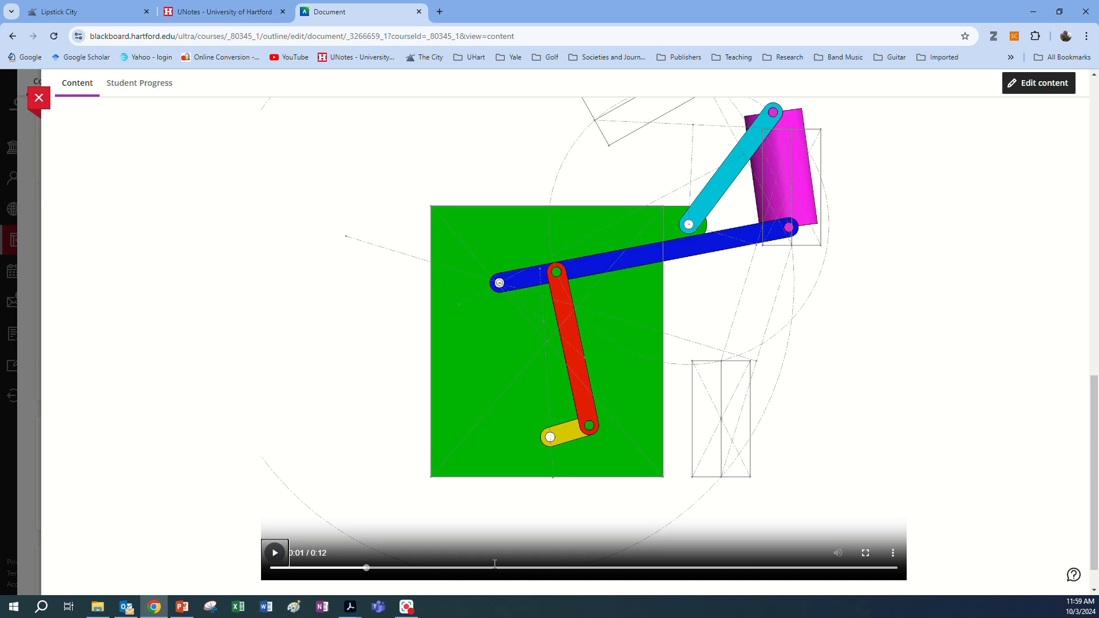
Scrub the linkage video to the 0:01 frame where the magenta block stands upright and take a snip of the whole mechanism
drag(367, 573, 360, 572)
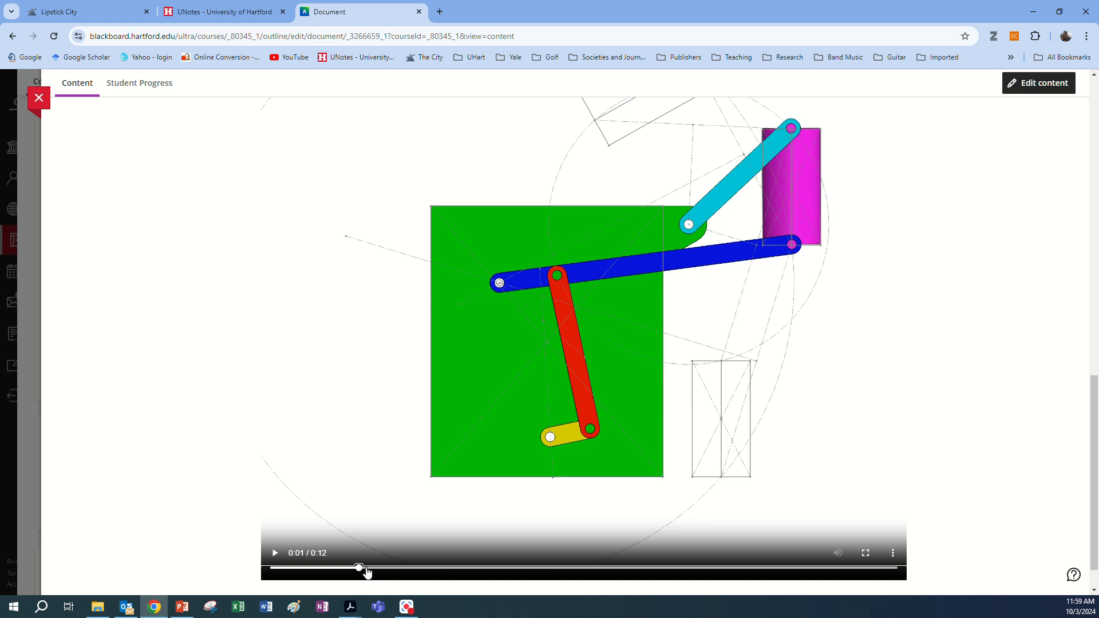
scroll(794, 405, up, 1)
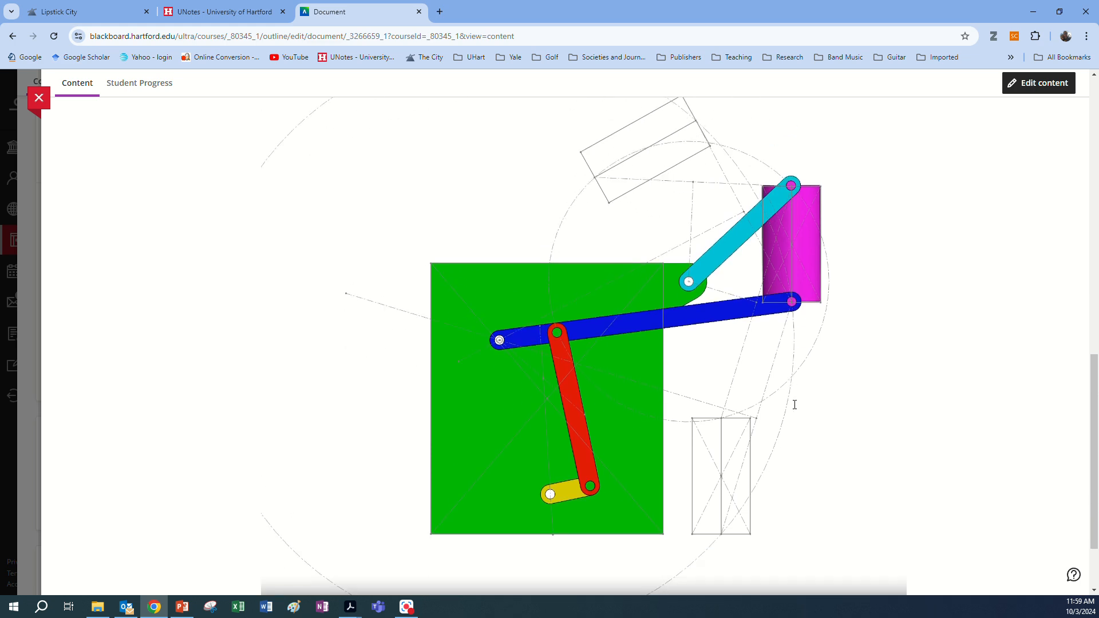
click(212, 610)
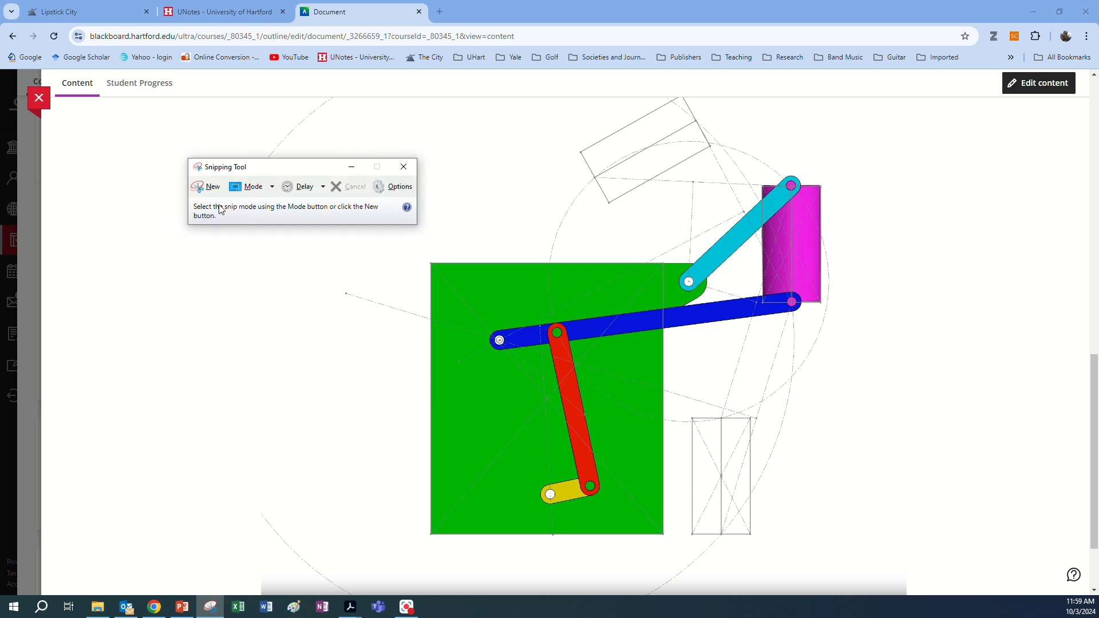
click(209, 186)
drag(376, 558, 842, 88)
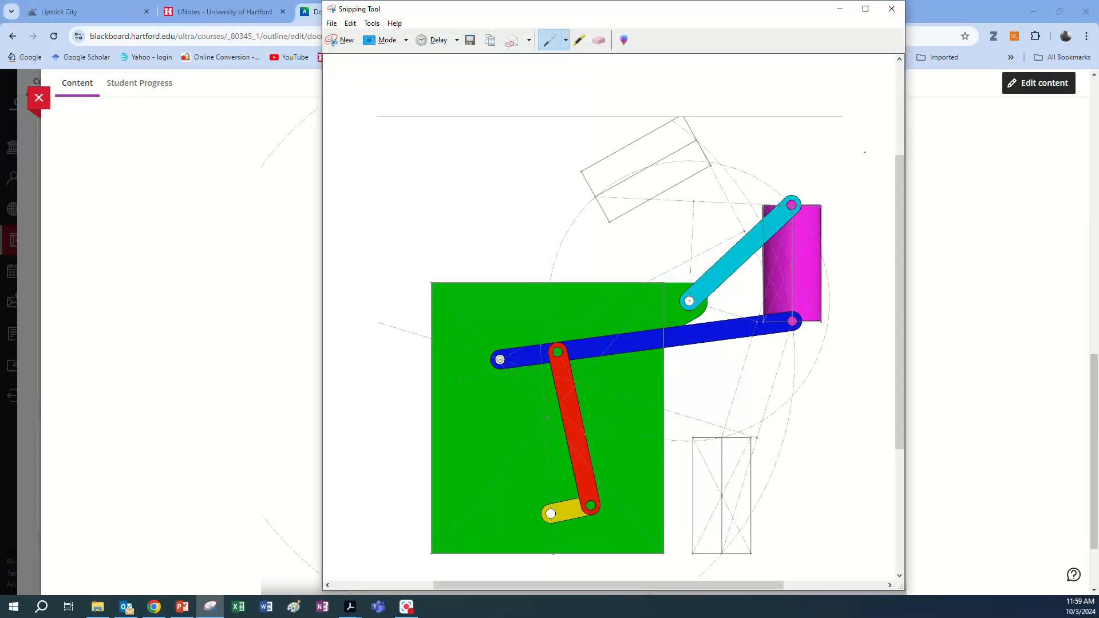
Switch to PowerPoint, paste the snip onto slide 65, and scale and place it beside the dimensioned sketch
click(182, 608)
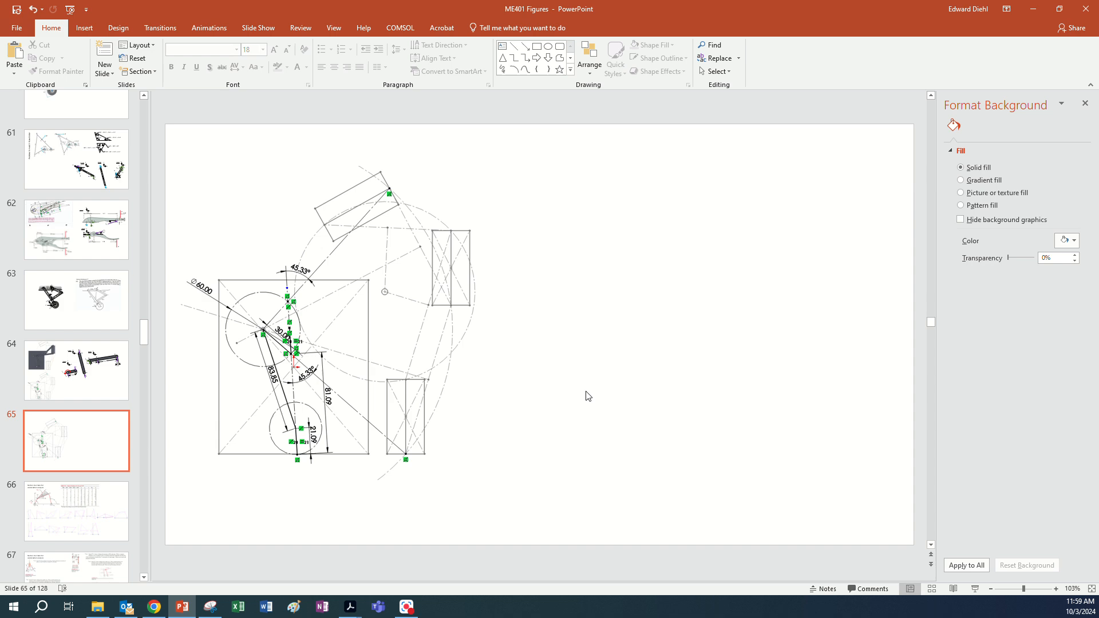
key(ctrl+v)
drag(745, 123, 666, 187)
drag(533, 381, 708, 328)
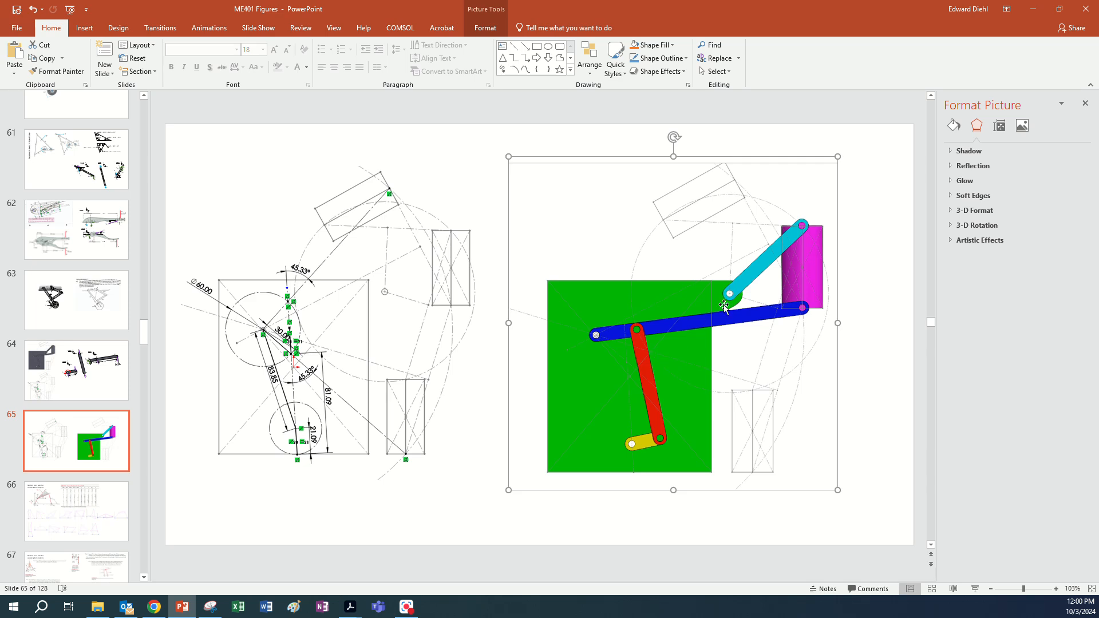
click(886, 373)
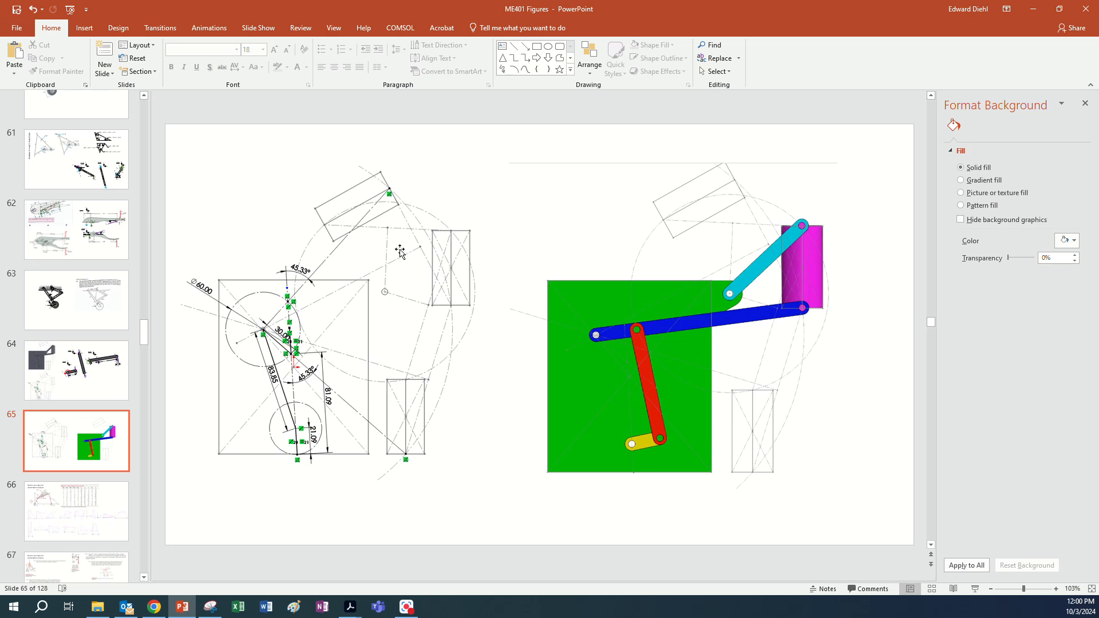
Draw a straight sloping line about 2.56" wide and 0.31" high above the two figures
click(86, 28)
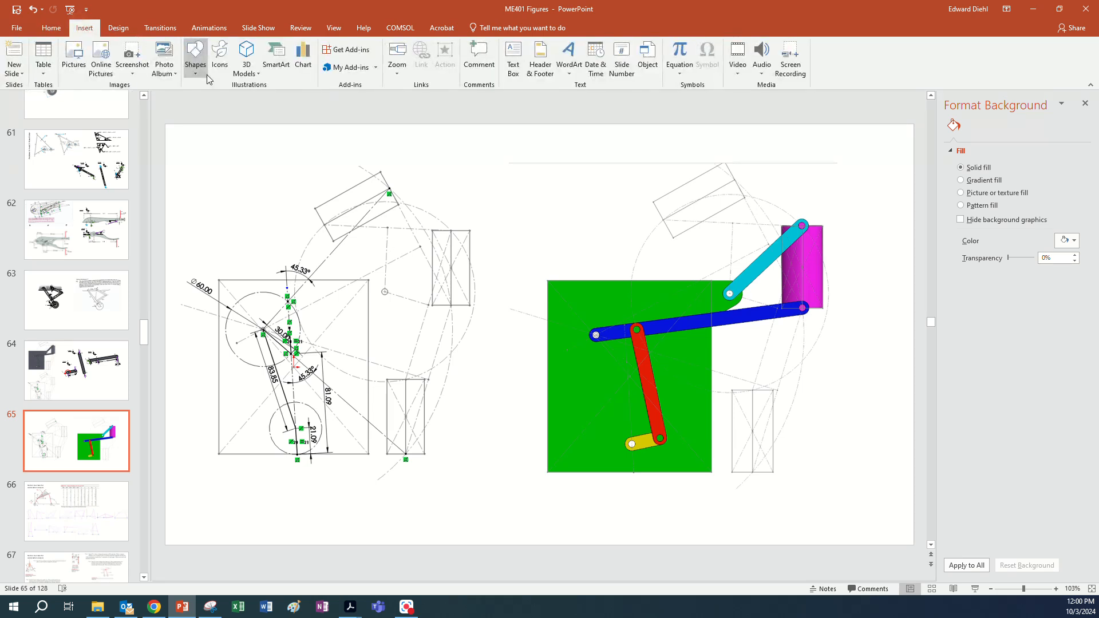
click(200, 72)
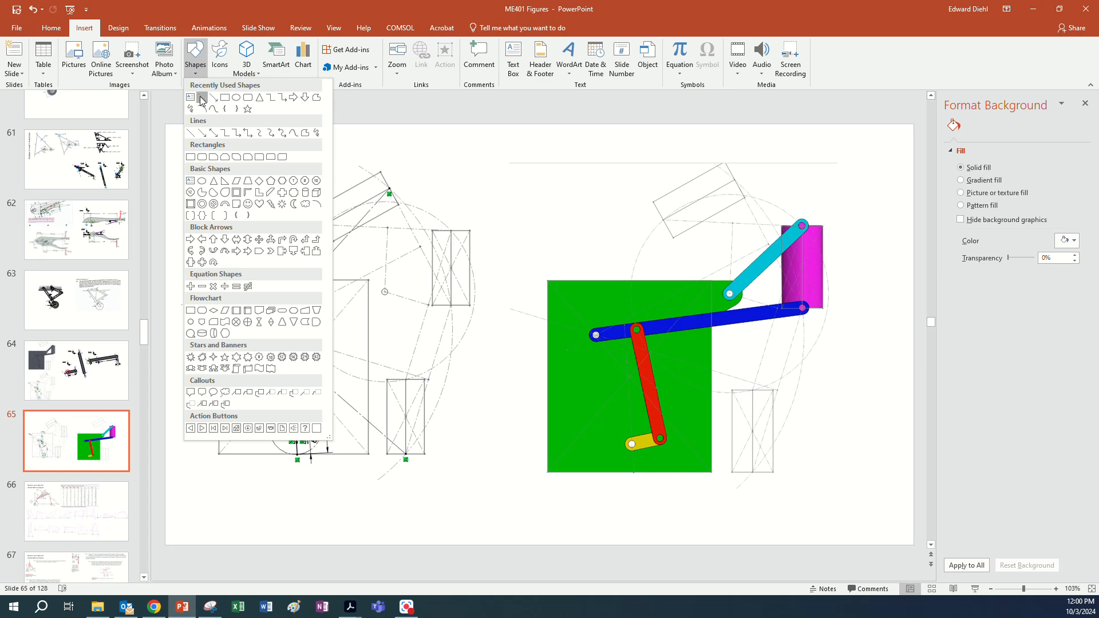
click(201, 98)
drag(606, 138, 463, 157)
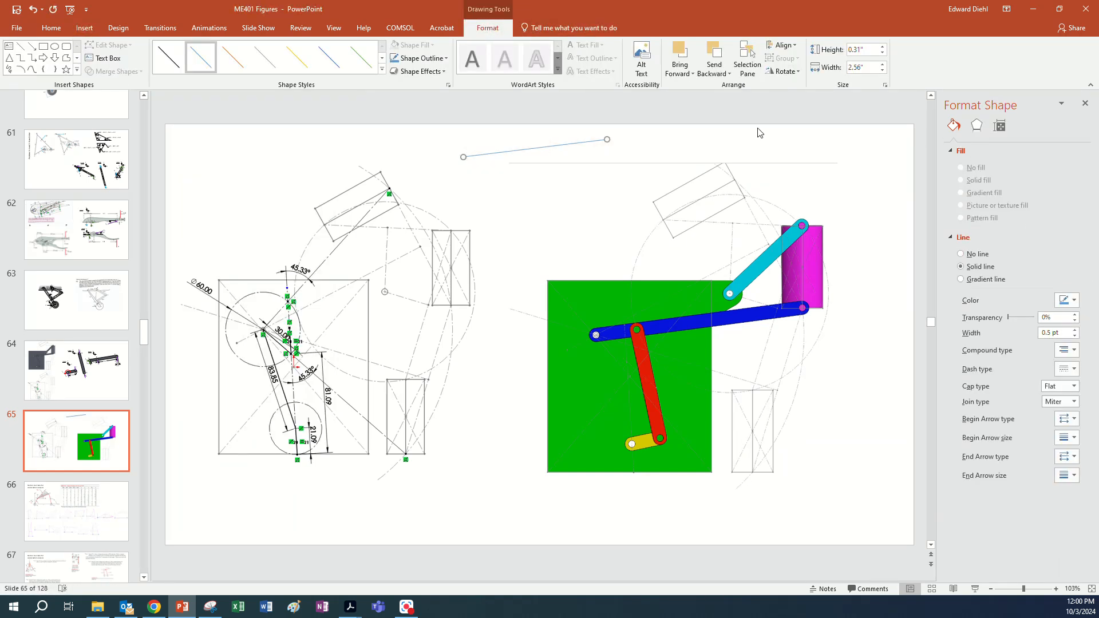
click(642, 139)
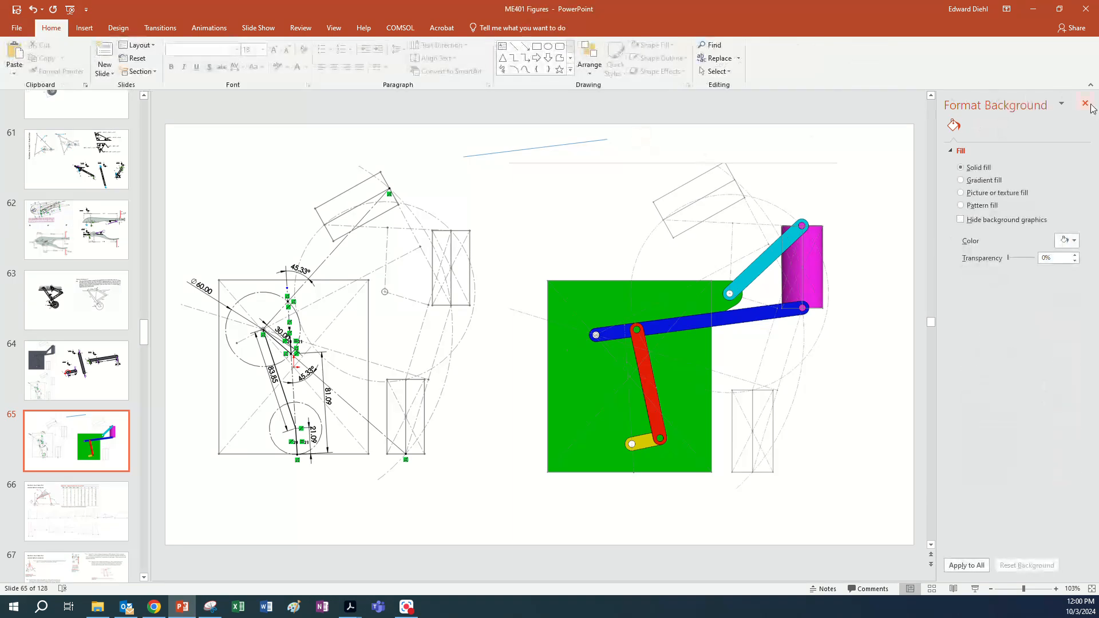
Set the width of the line above the figures to 5 pt
click(1084, 103)
right_click(683, 124)
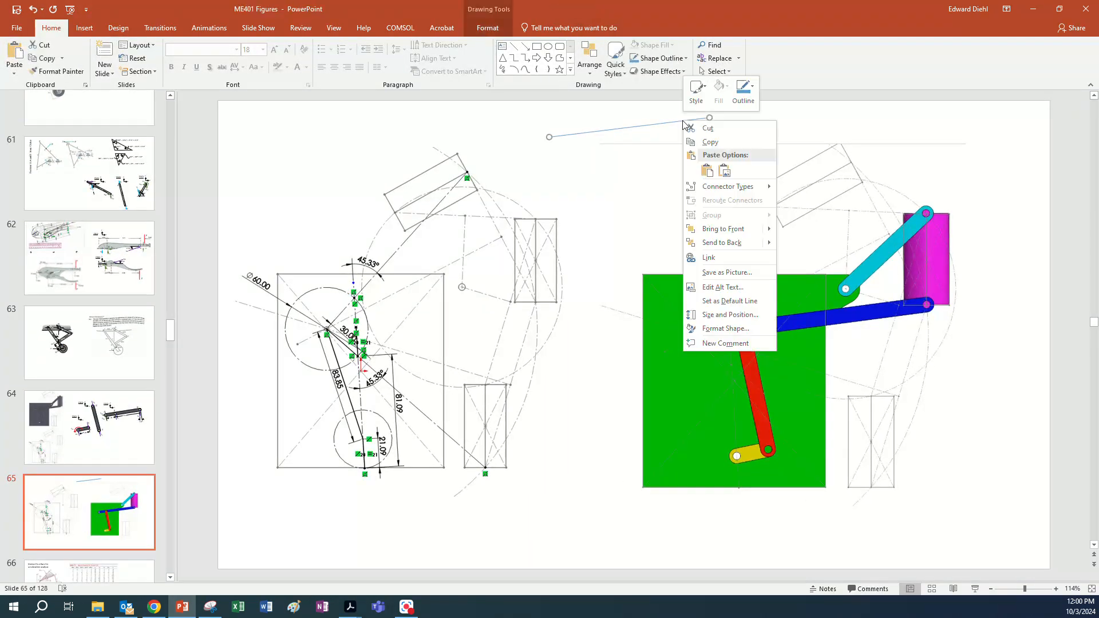
click(723, 329)
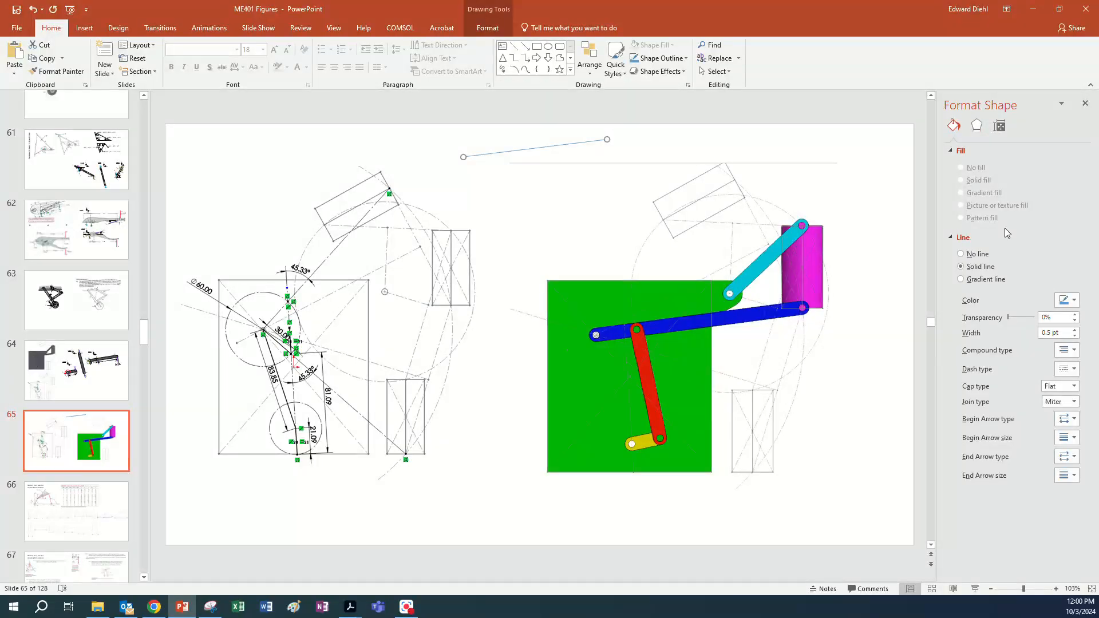
click(479, 29)
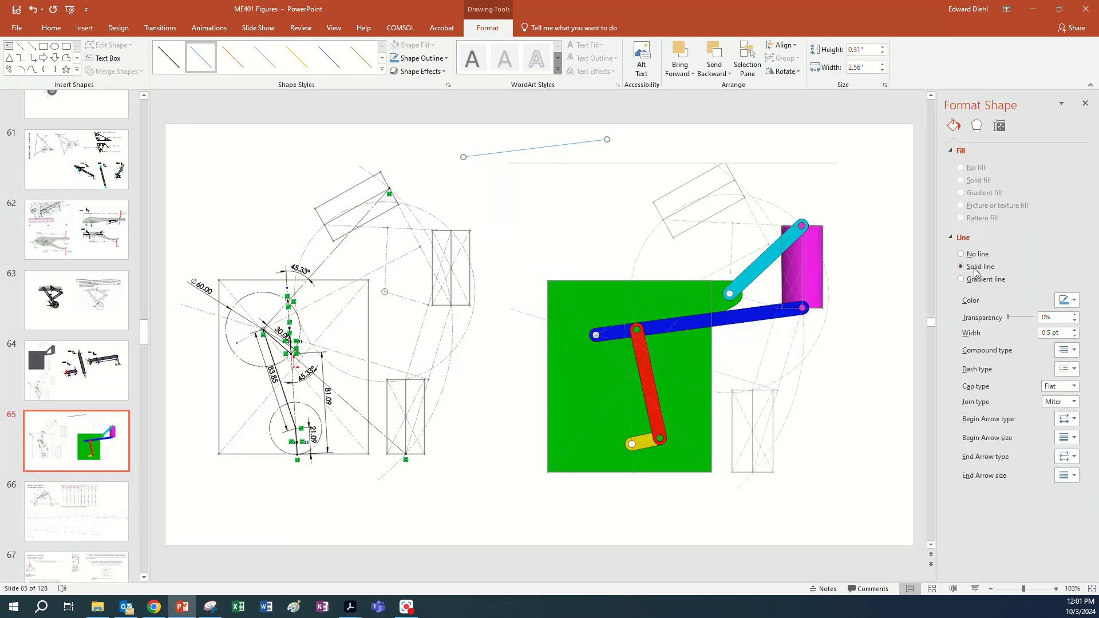
click(1075, 330)
click(1076, 331)
click(1075, 331)
click(1075, 331)
click(1075, 331)
click(1076, 331)
click(1076, 331)
click(1076, 331)
click(1075, 331)
click(1075, 331)
click(1075, 331)
click(1076, 331)
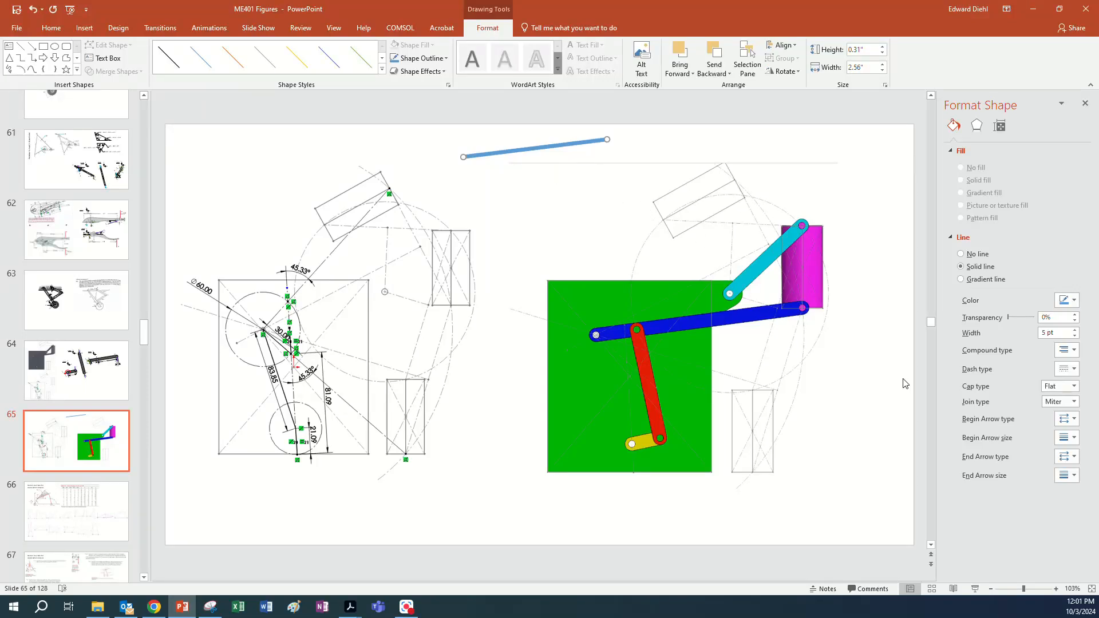
Color the 5 pt line green
click(1074, 300)
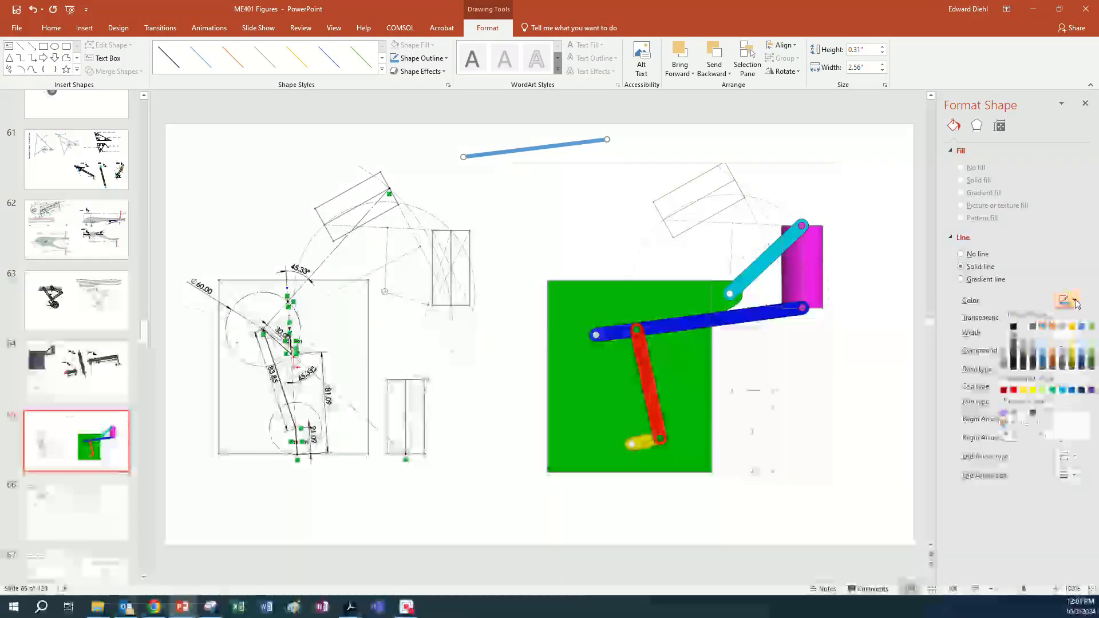
click(1052, 390)
click(276, 343)
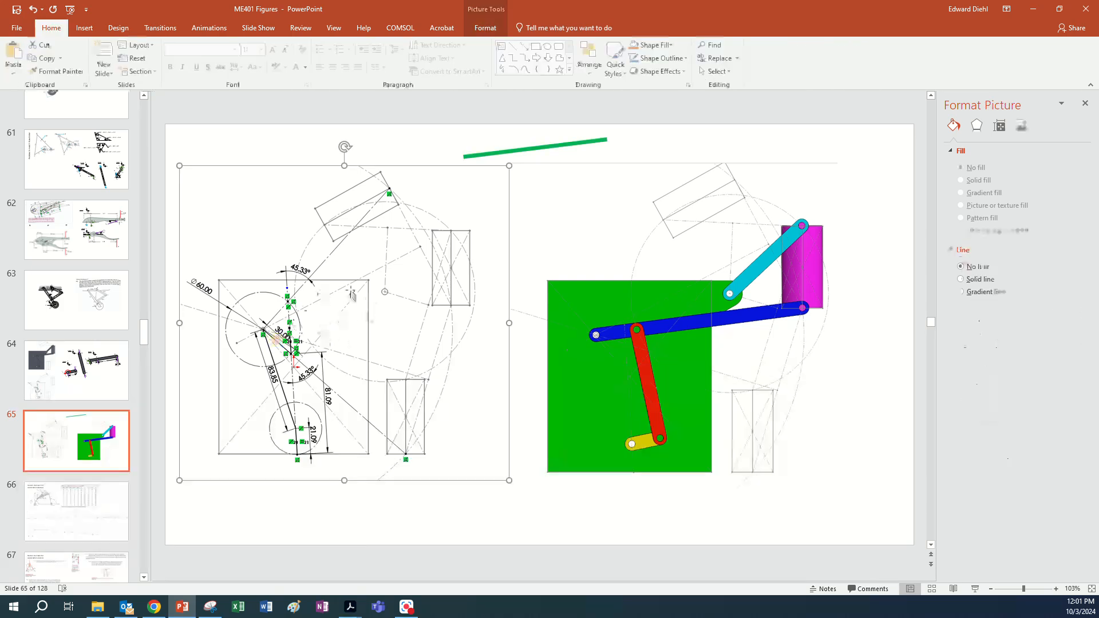
click(653, 339)
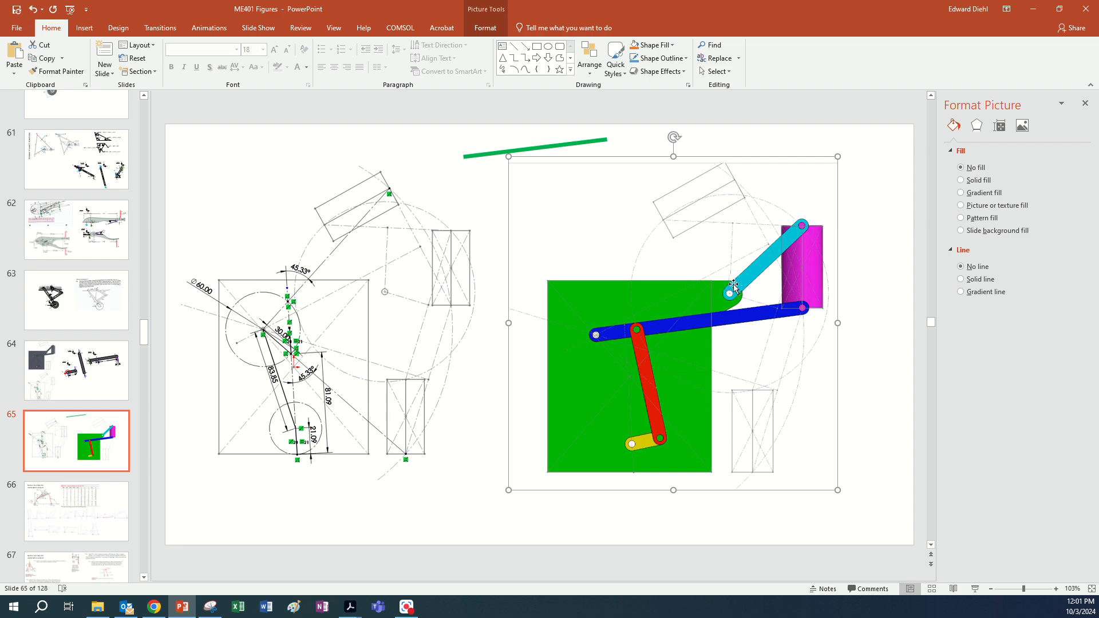
Give the line above the figures a solid arrowhead at its beginning
click(592, 148)
click(1067, 431)
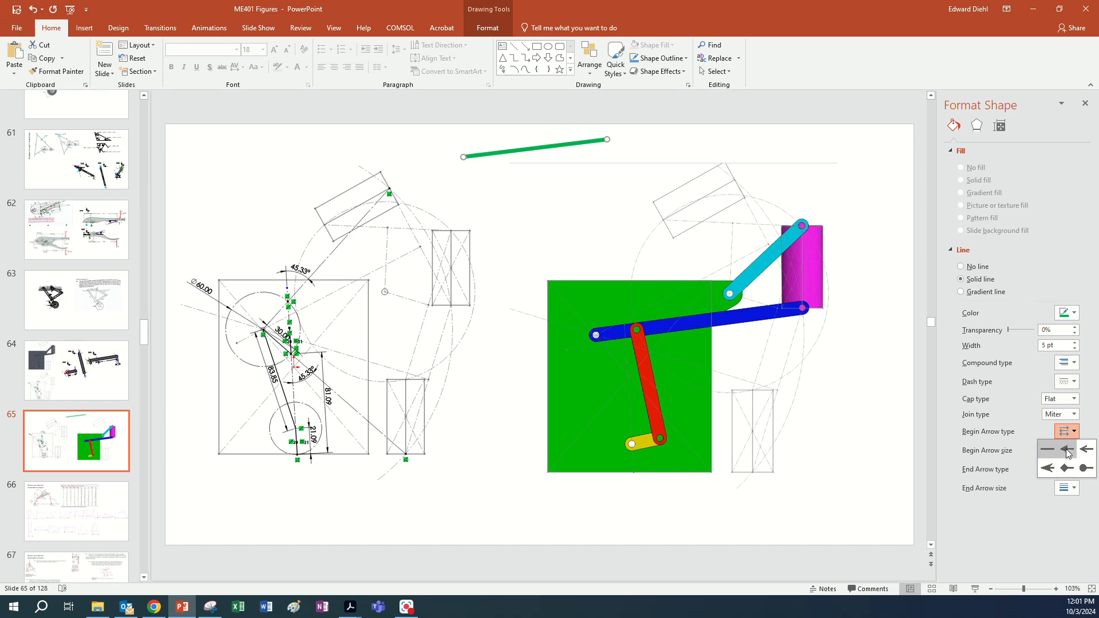
click(1067, 451)
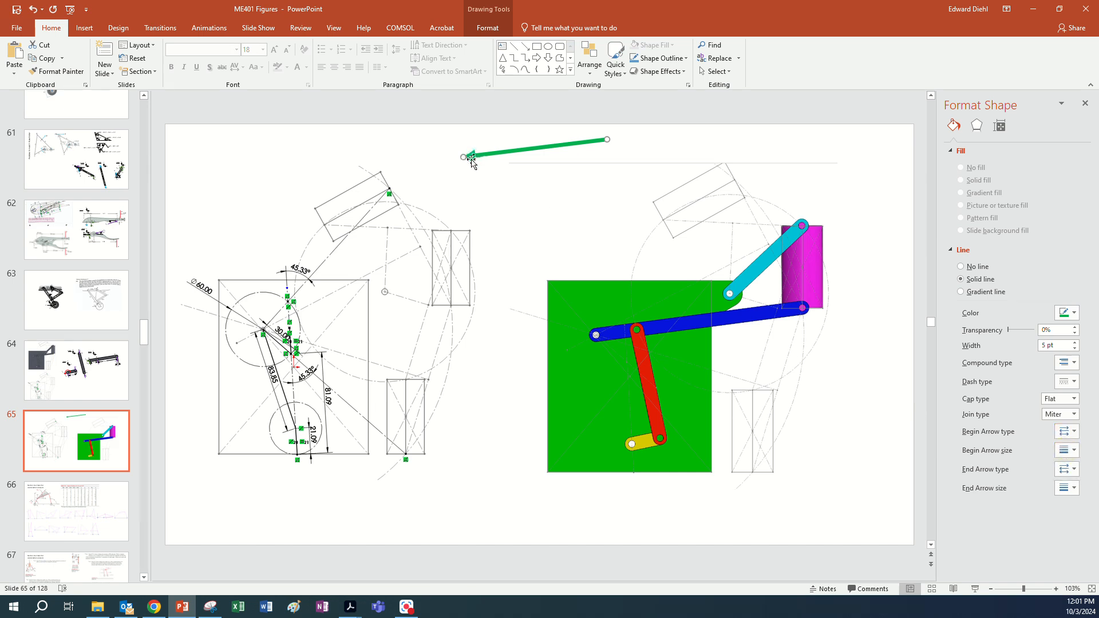
click(1074, 472)
click(1072, 484)
click(1074, 471)
click(1051, 489)
Reverse the arrow above the figures so that its head points right and slightly upward
click(1077, 451)
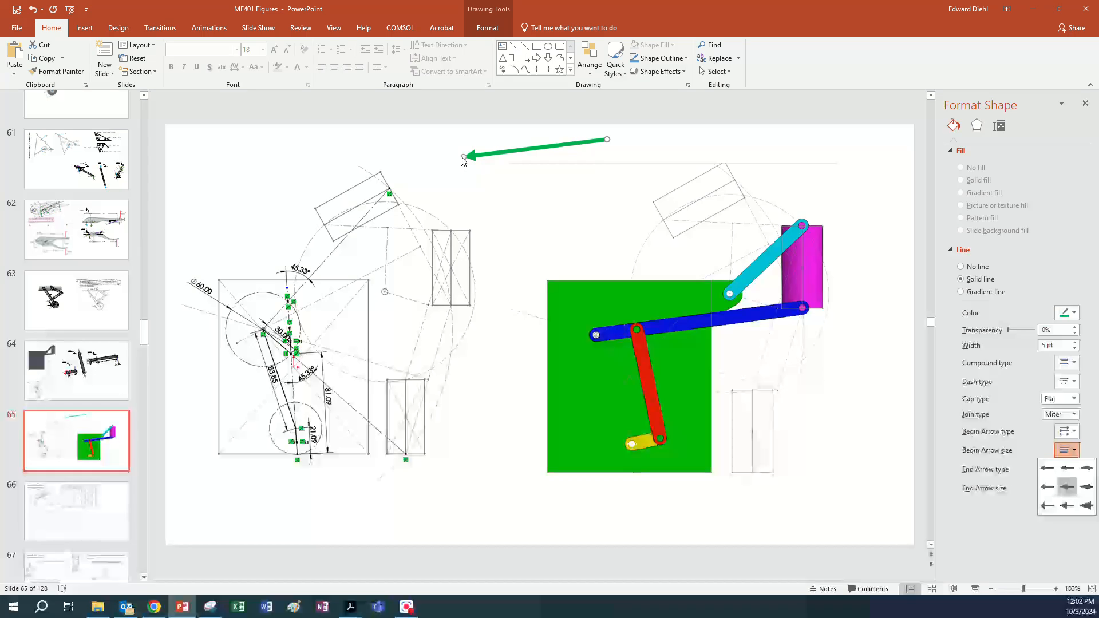
click(463, 157)
mouse_move(463, 157)
mouse_down()
mouse_move(720, 218)
mouse_move(716, 118)
mouse_move(672, 306)
mouse_move(646, 240)
mouse_move(668, 272)
mouse_move(568, 255)
mouse_move(352, 325)
mouse_move(339, 309)
mouse_move(342, 324)
mouse_move(647, 165)
mouse_move(633, 150)
mouse_up()
Color the arrow black and stretch it from the blue link's white ground pivot to the cyan link's ground pivot
click(1073, 313)
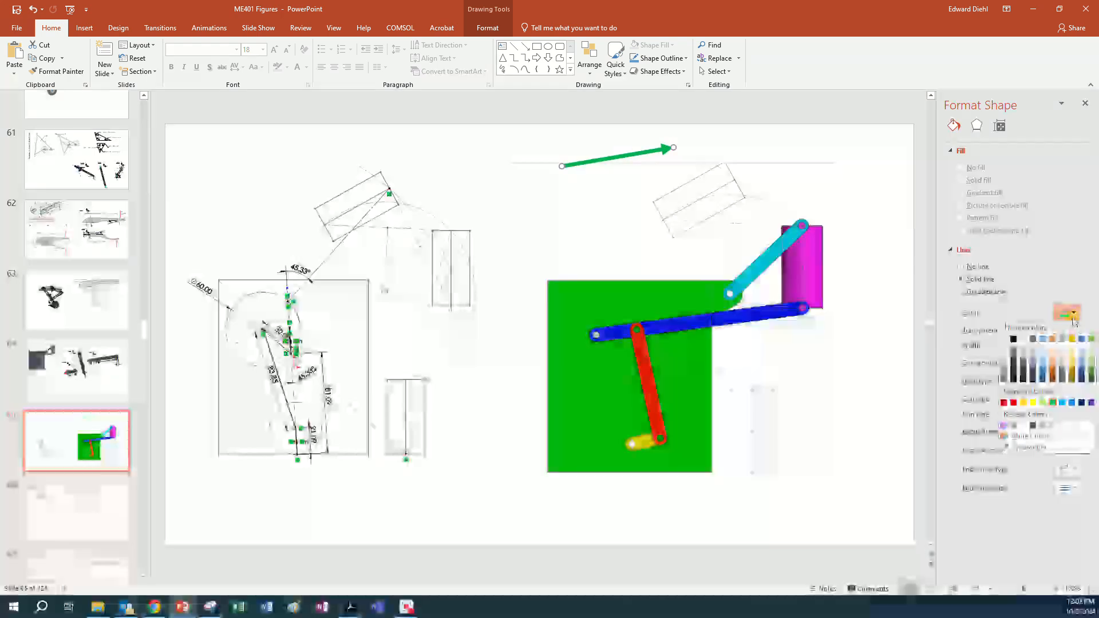
click(1024, 351)
drag(631, 152, 664, 325)
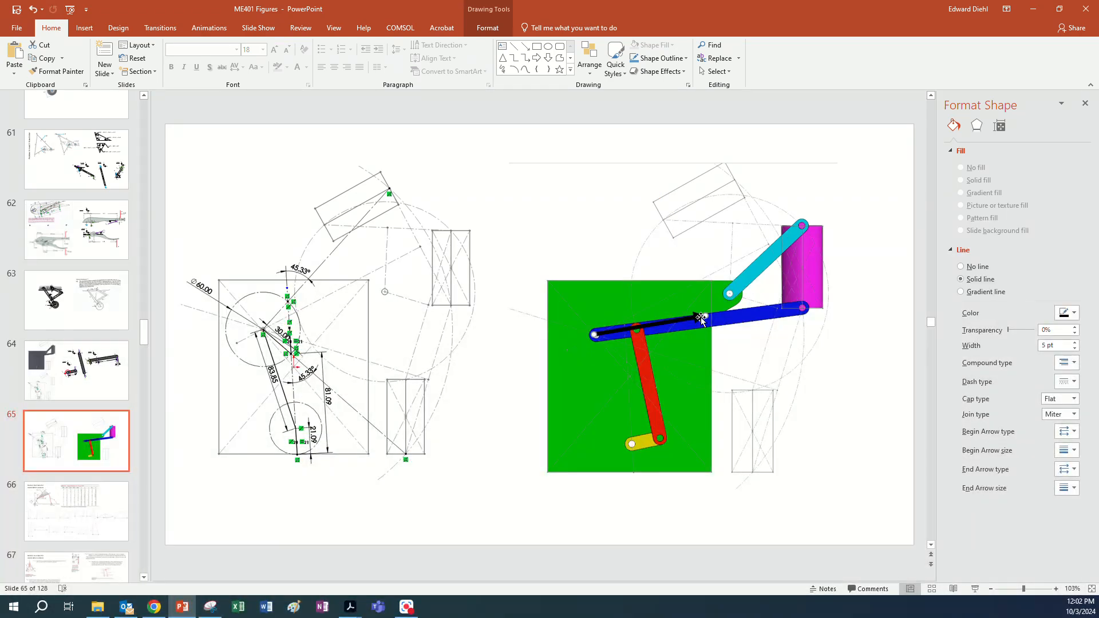
drag(694, 317, 728, 295)
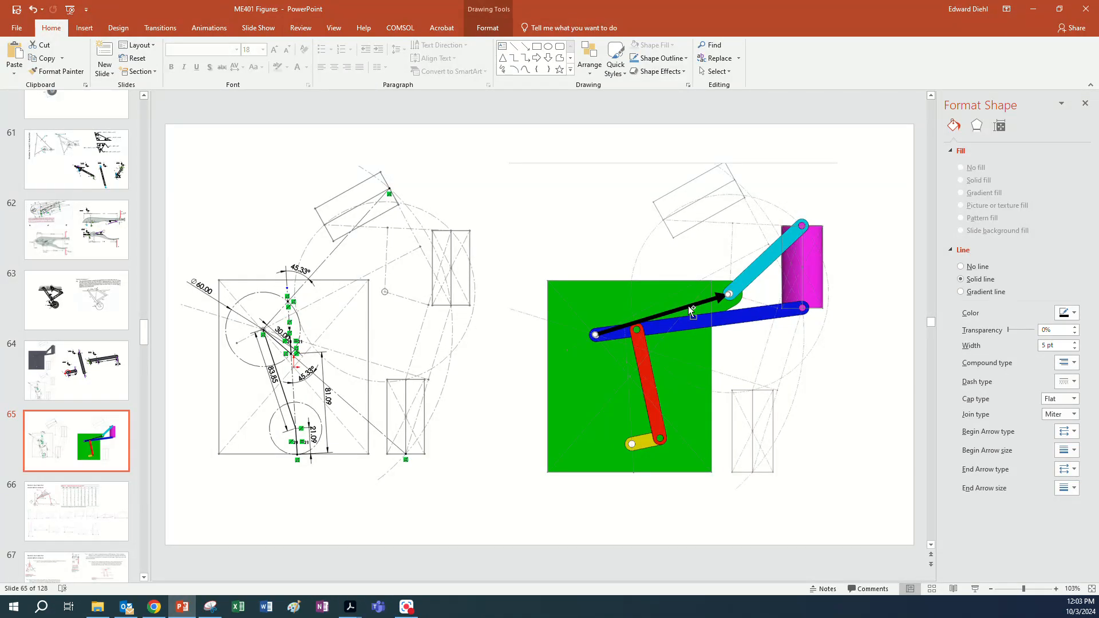
Copy the black arrow and fit the copy along the cyan link, from its ground pivot to its pin on the magenta block
drag(691, 311, 809, 191)
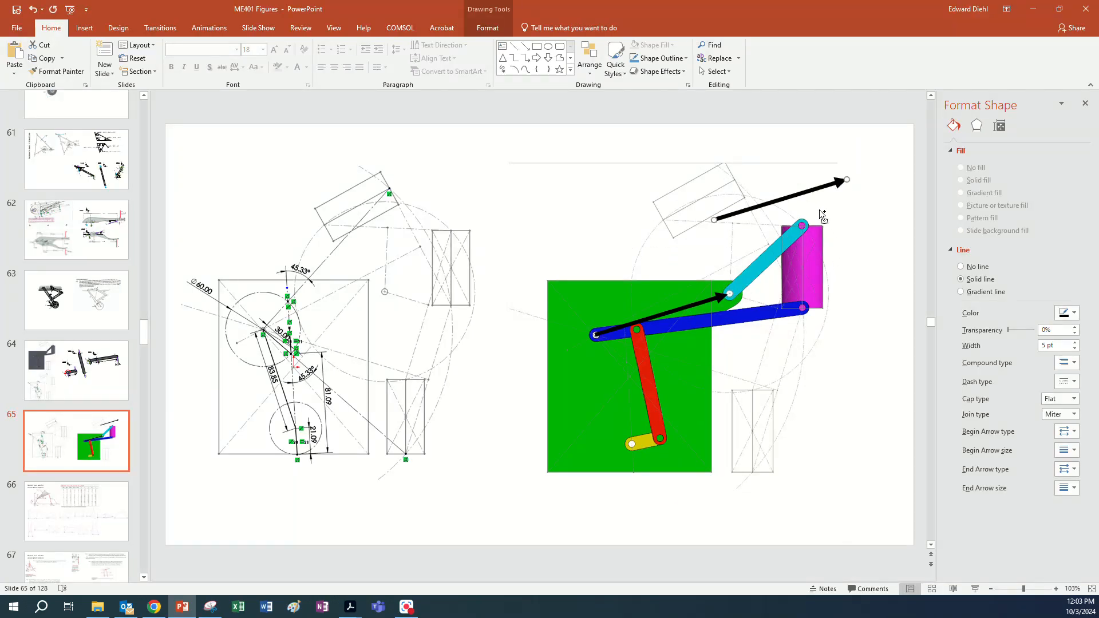
drag(715, 220, 728, 294)
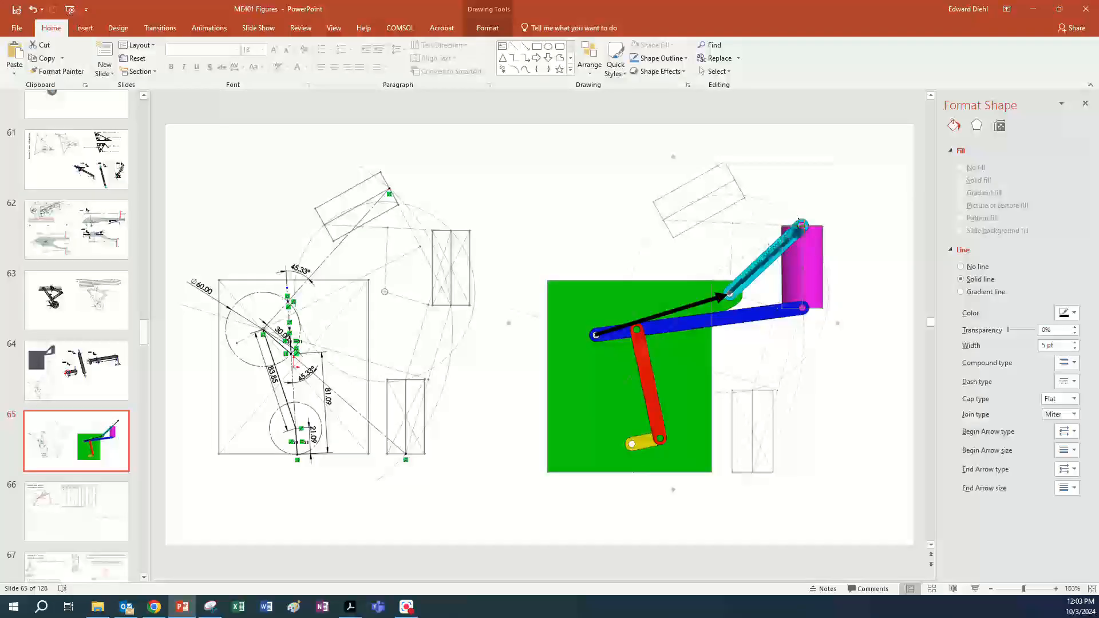
drag(801, 224, 802, 225)
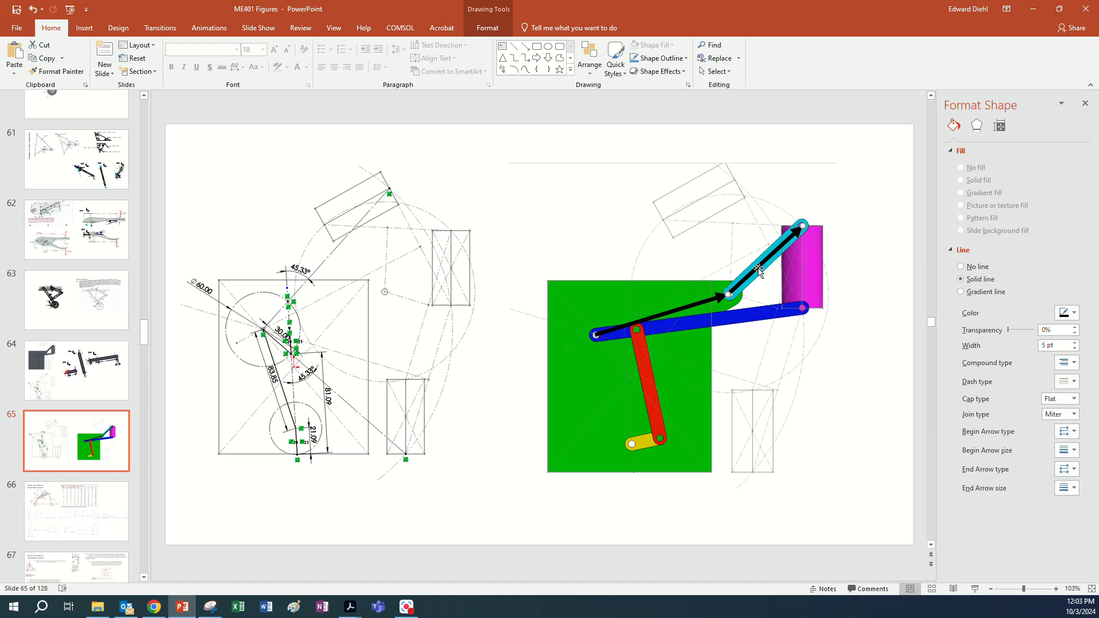
Add arrow copies along the blue link from its ground pivot and up the magenta block between its two pins
drag(758, 268, 630, 309)
drag(669, 266, 744, 192)
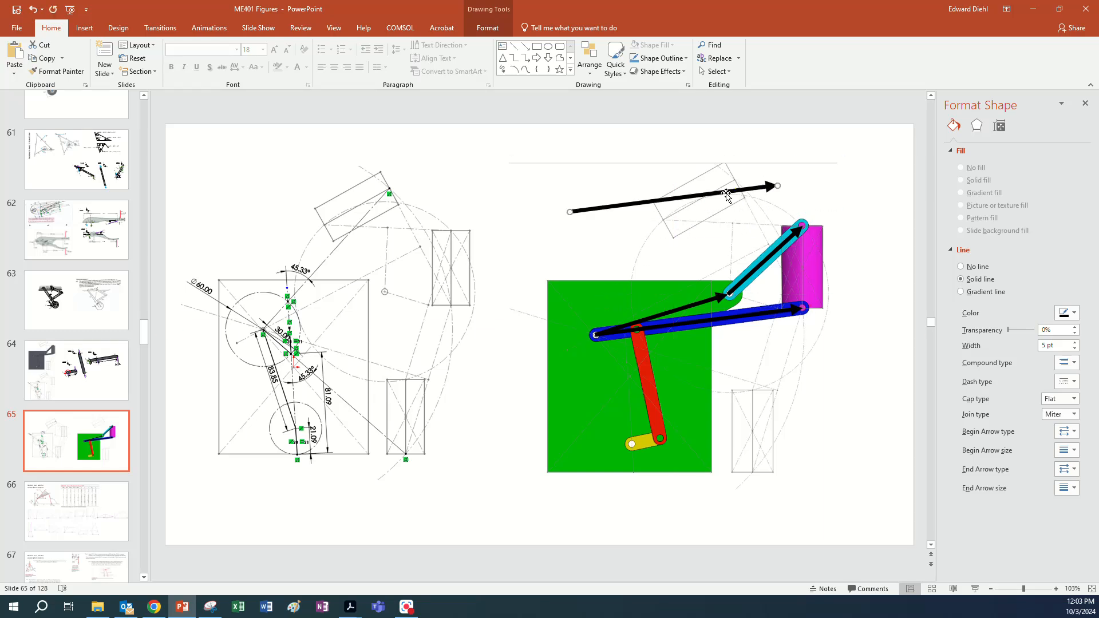
drag(572, 212, 803, 309)
drag(777, 186, 802, 227)
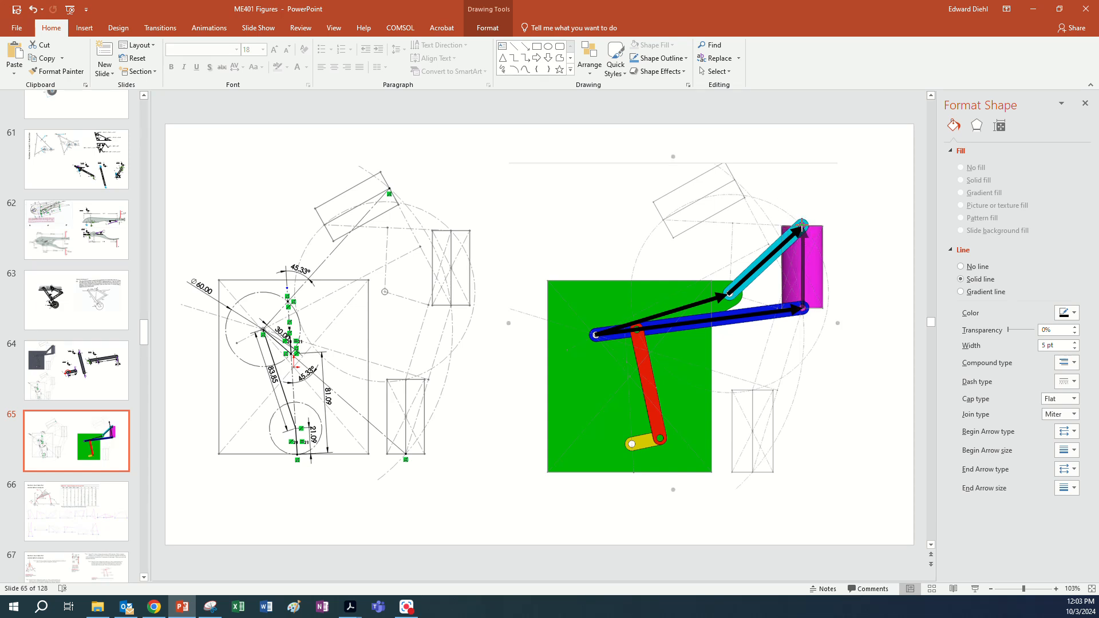
click(802, 309)
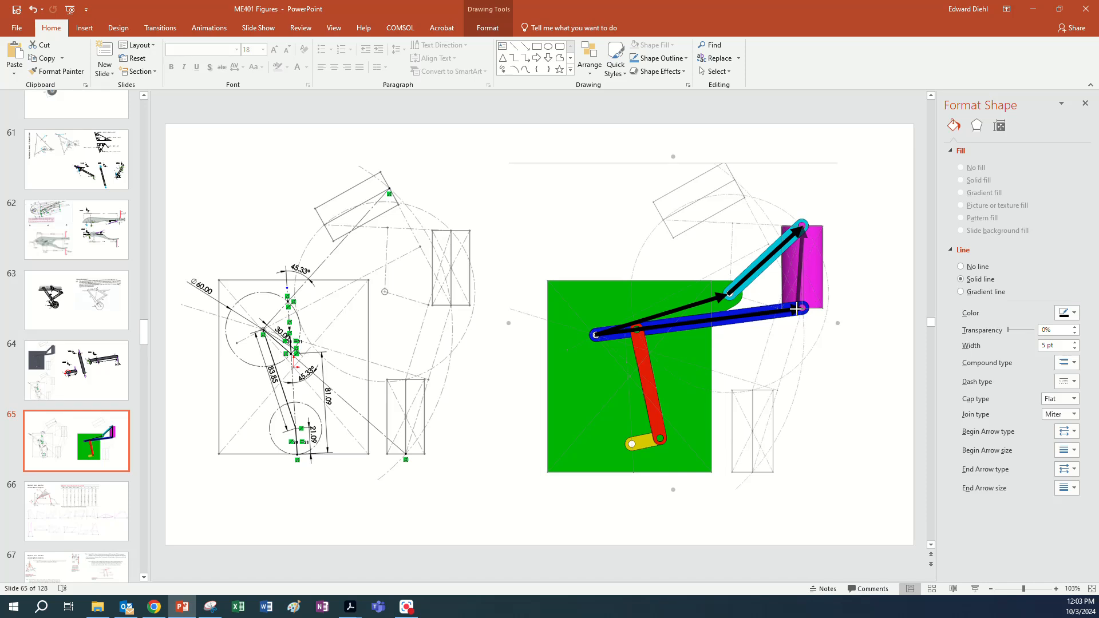
click(882, 334)
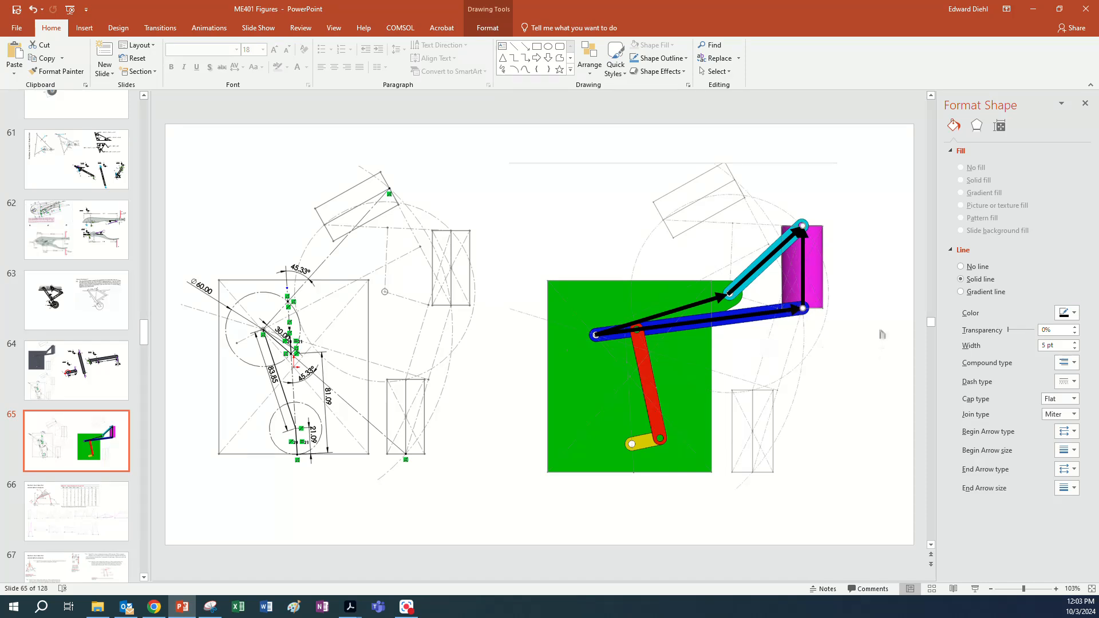
Move the colored linkage picture away from behind the vector arrows, and undo the move
click(898, 306)
click(751, 235)
drag(751, 235, 338, 299)
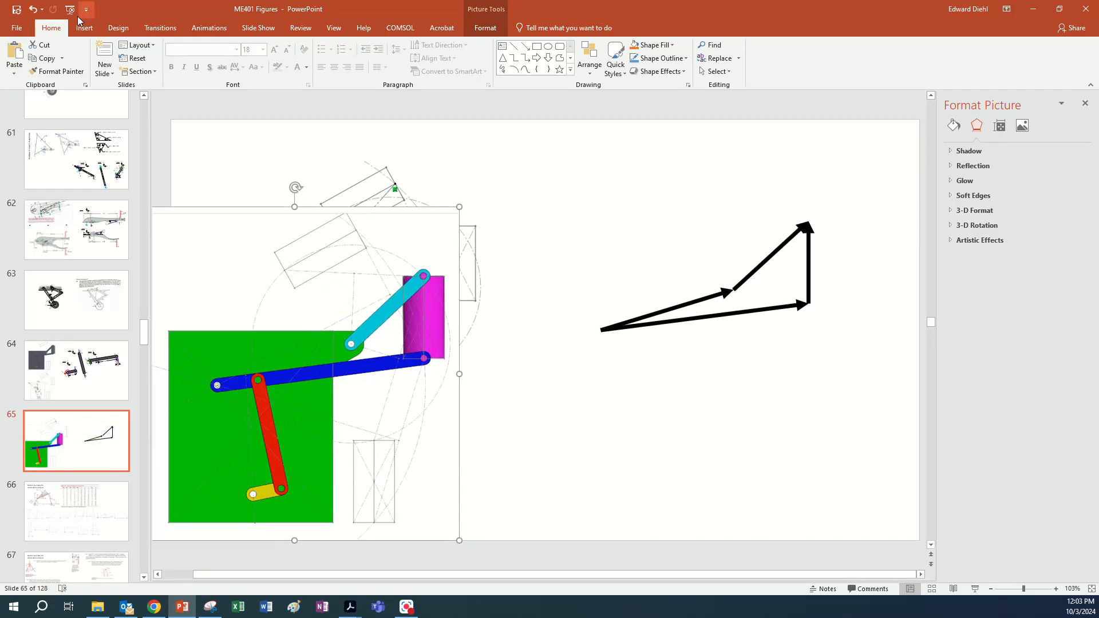
click(32, 9)
Set a larger begin arrow size for the vertical arrow on the magenta block
click(803, 241)
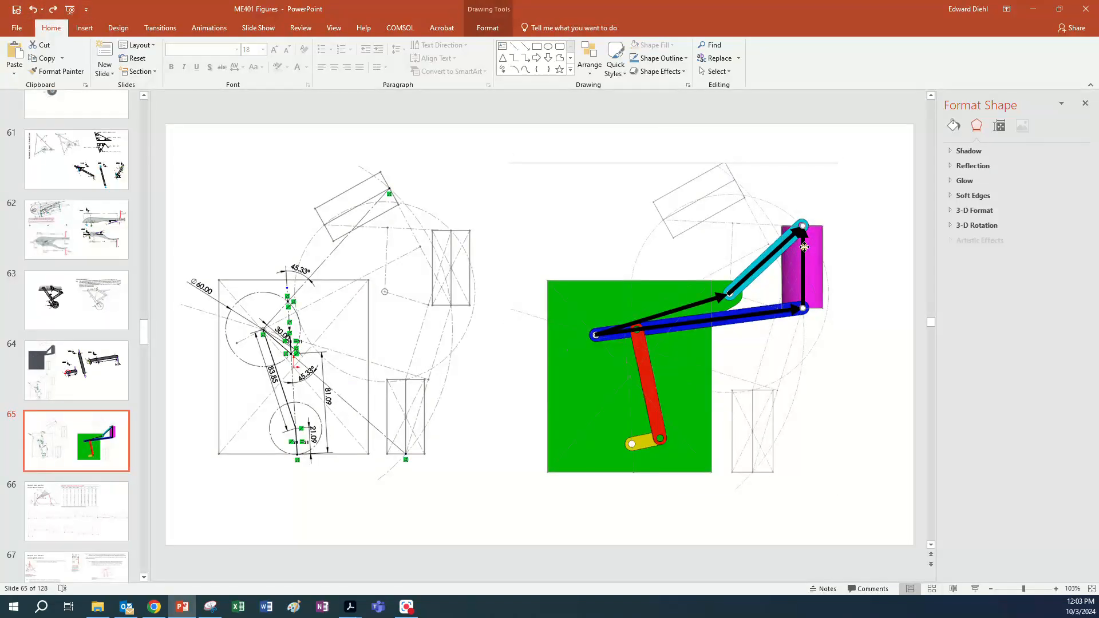
click(955, 128)
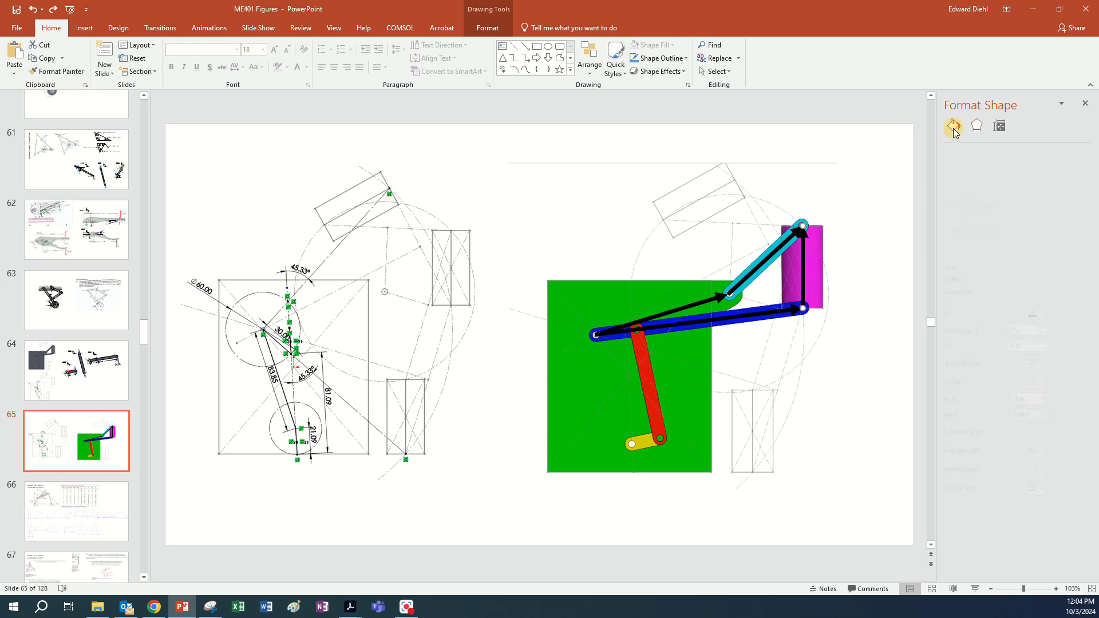
click(1074, 451)
click(1087, 487)
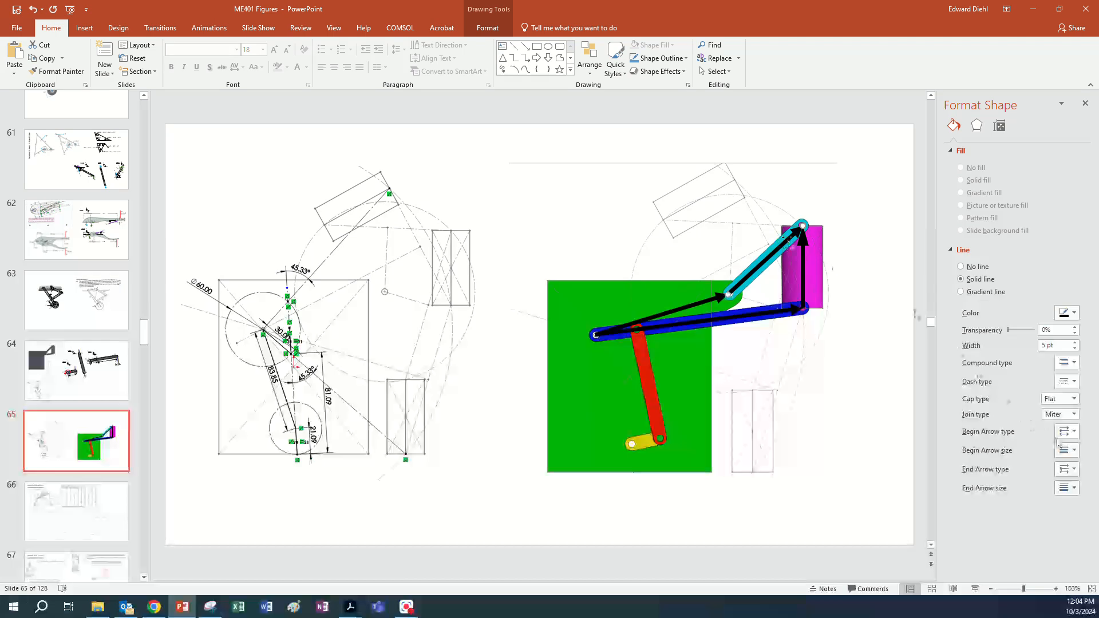
Set a larger begin arrow size for the cyan link's arrow, and copy its formatting to the green ground arrow and the blue link's arrow
click(1074, 451)
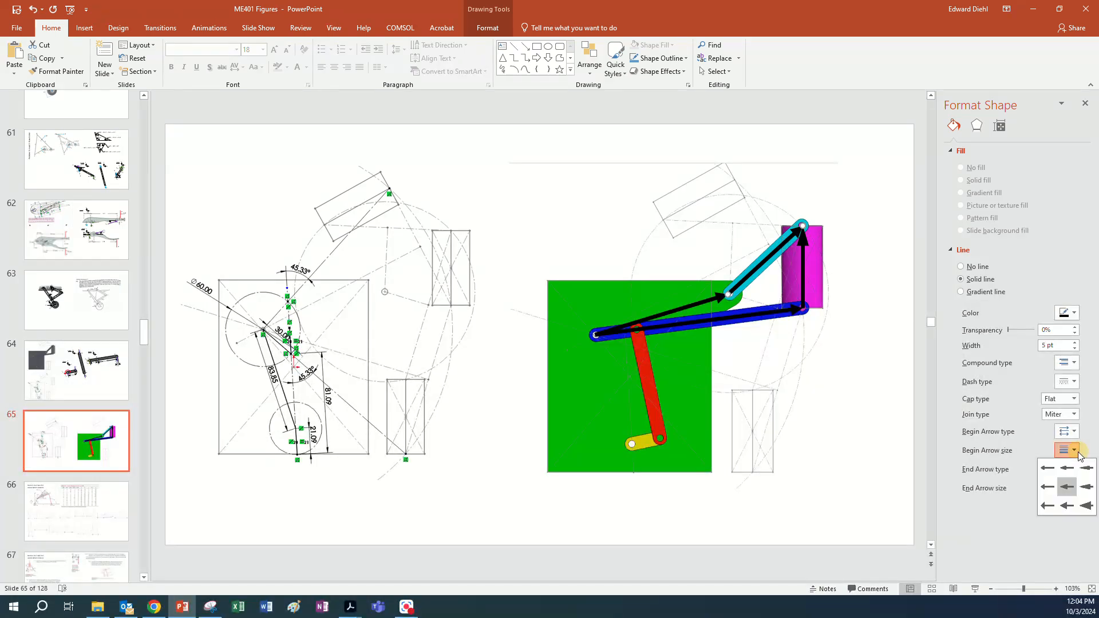
click(1088, 487)
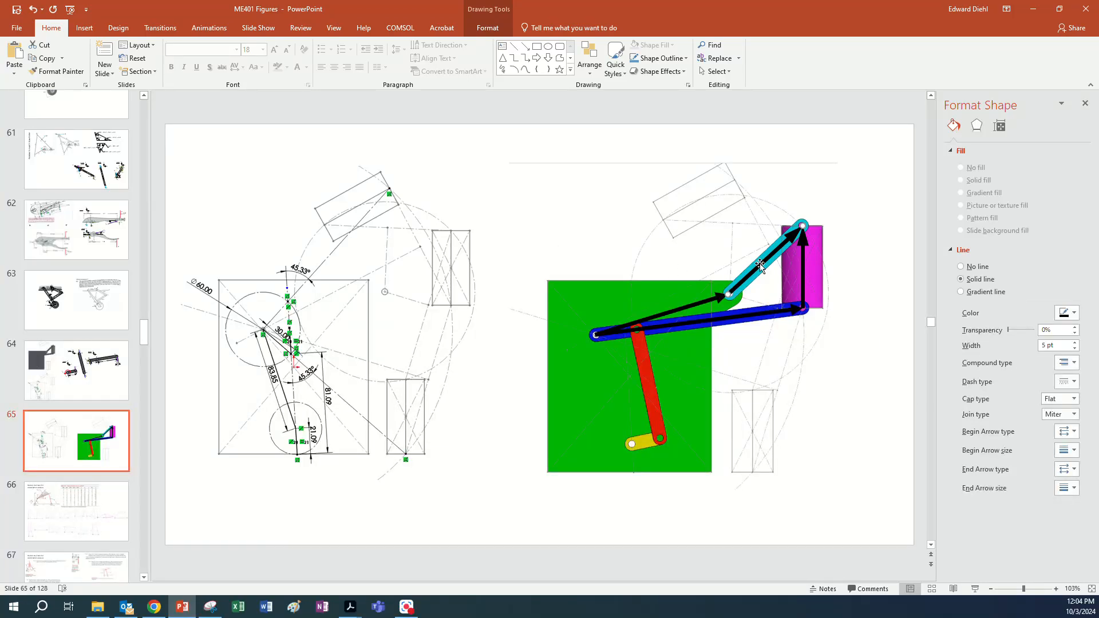
click(49, 74)
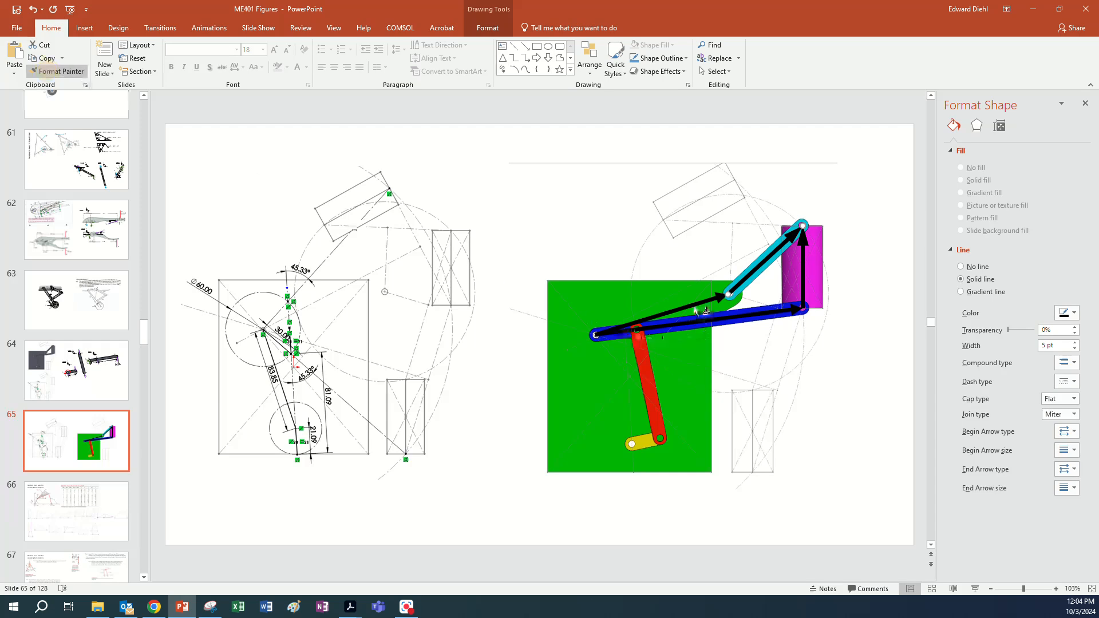
click(694, 305)
click(57, 71)
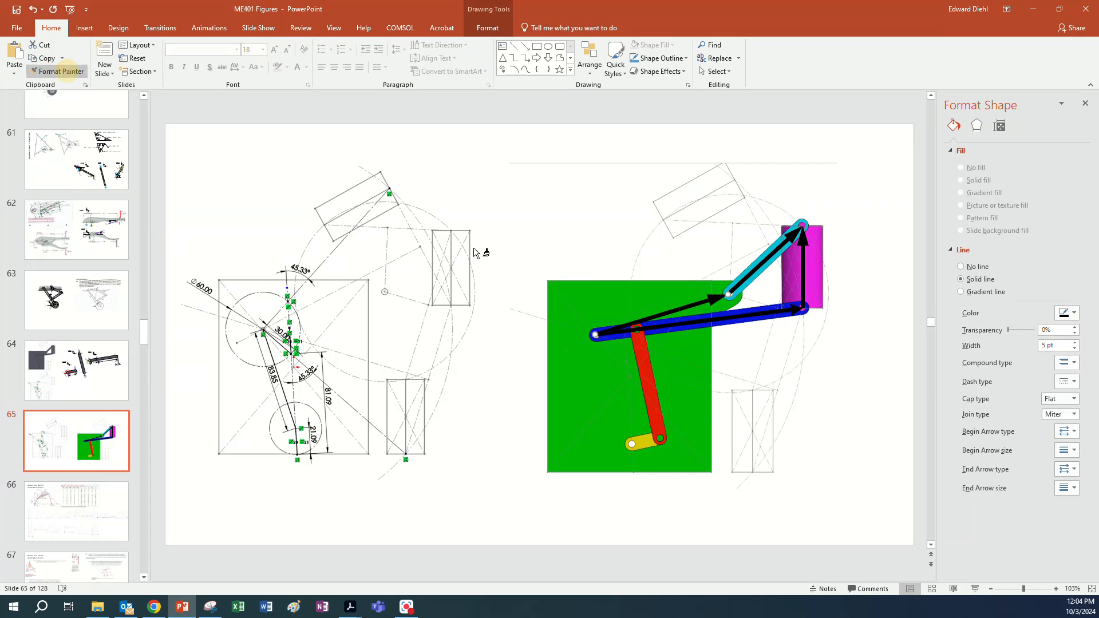
click(708, 320)
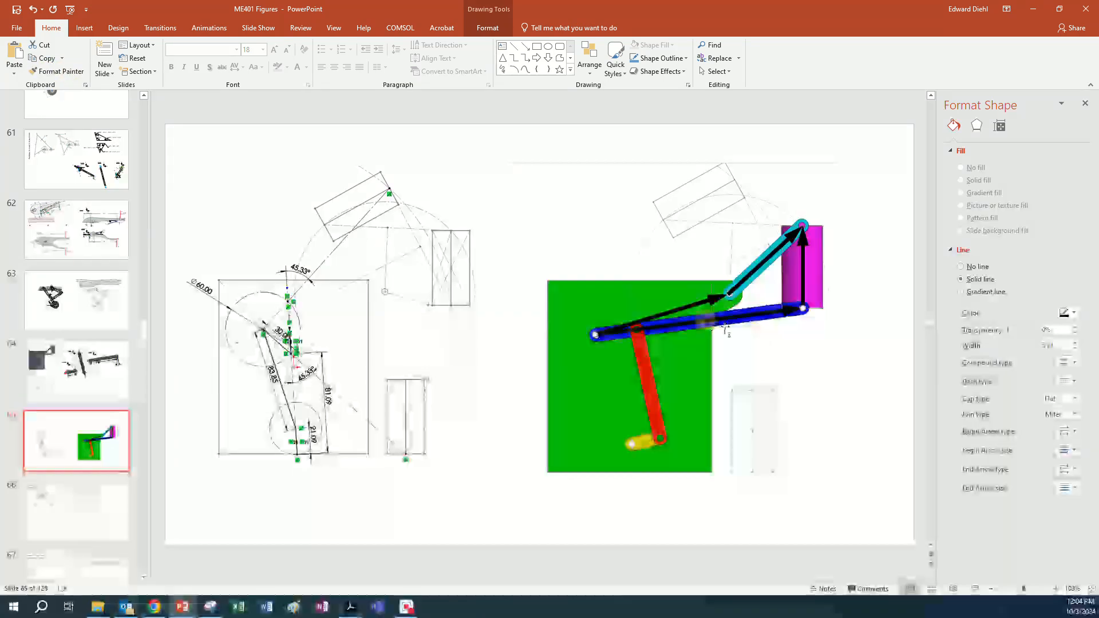
click(896, 248)
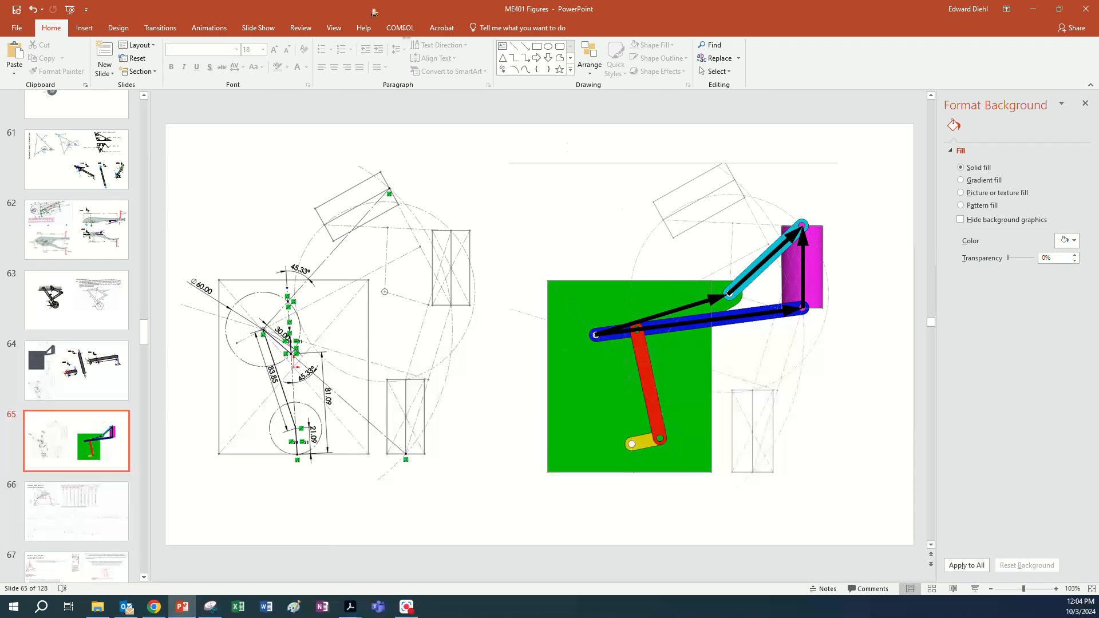
Add a text box in the blank area above the green block and insert a new equation in it
click(85, 28)
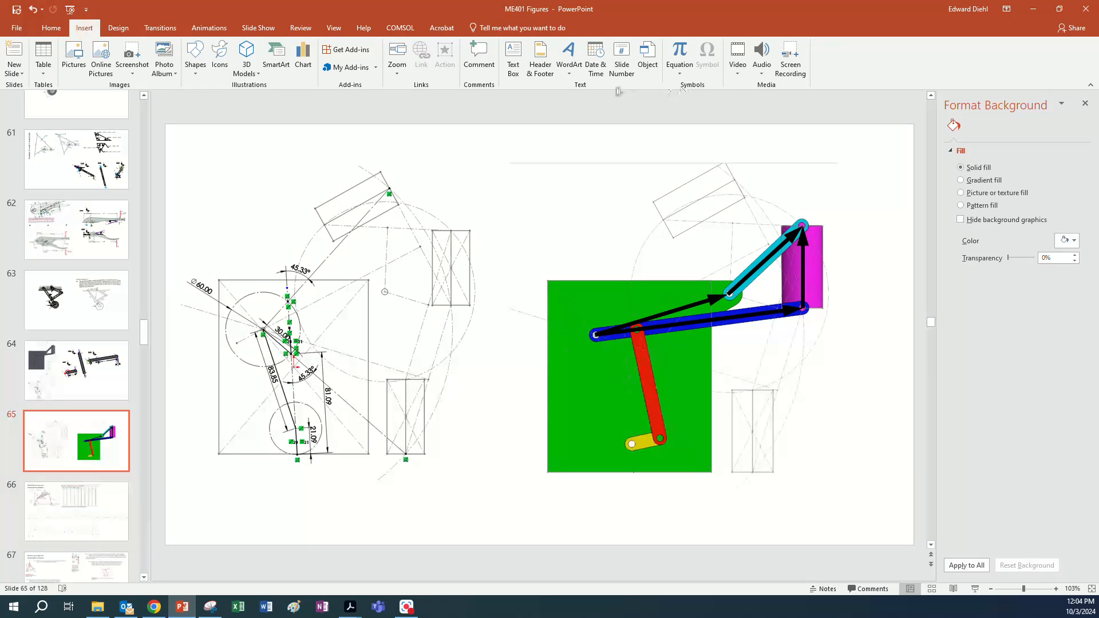
click(516, 59)
drag(511, 155, 608, 197)
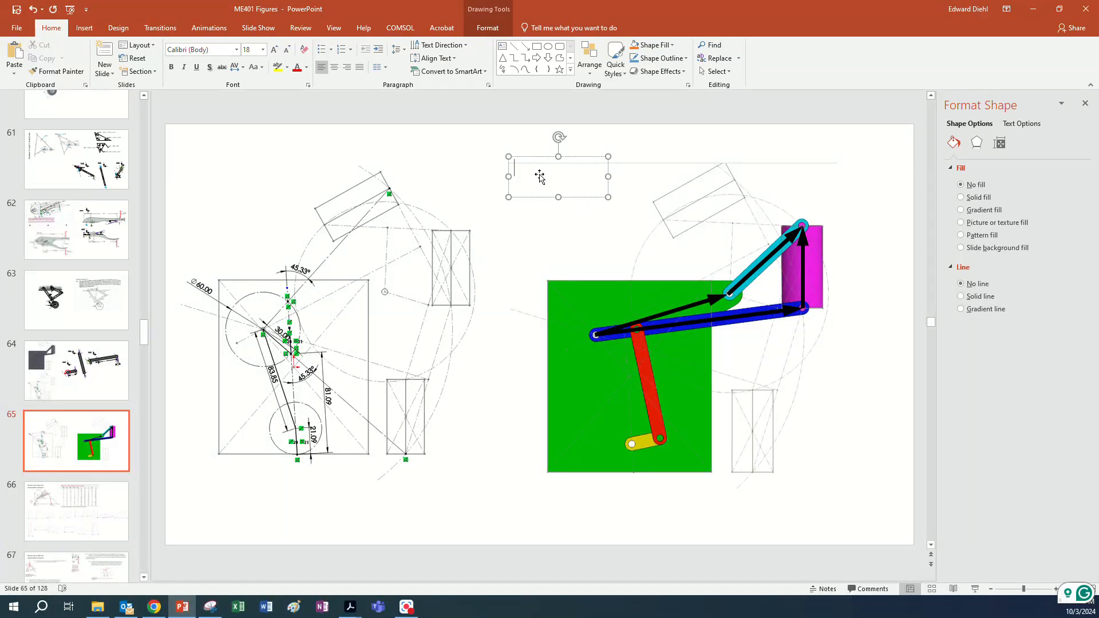
click(84, 28)
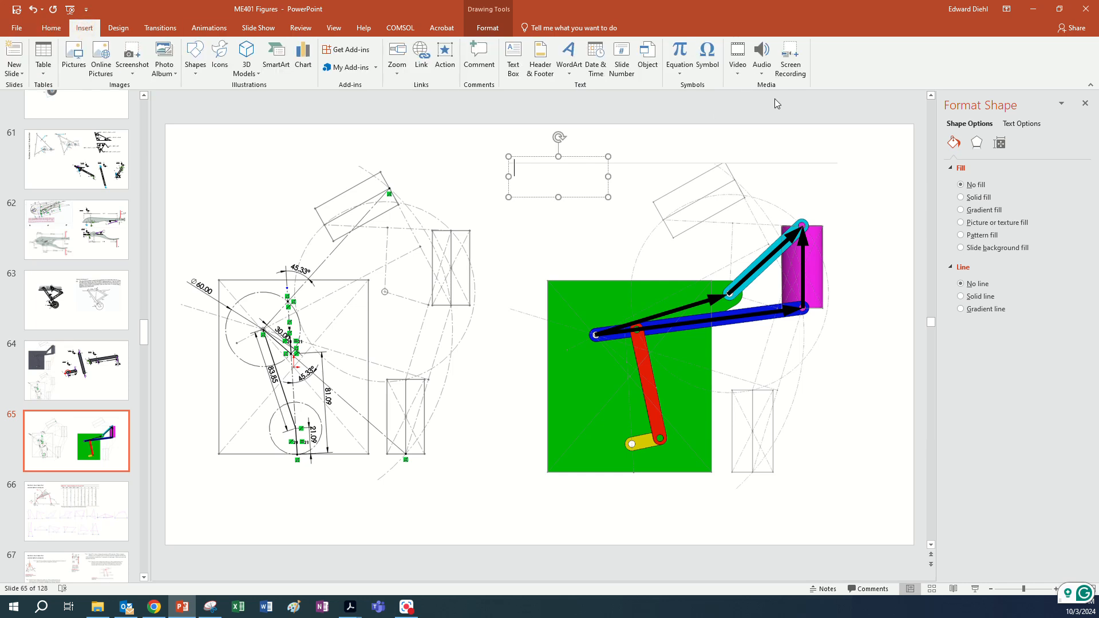
click(680, 55)
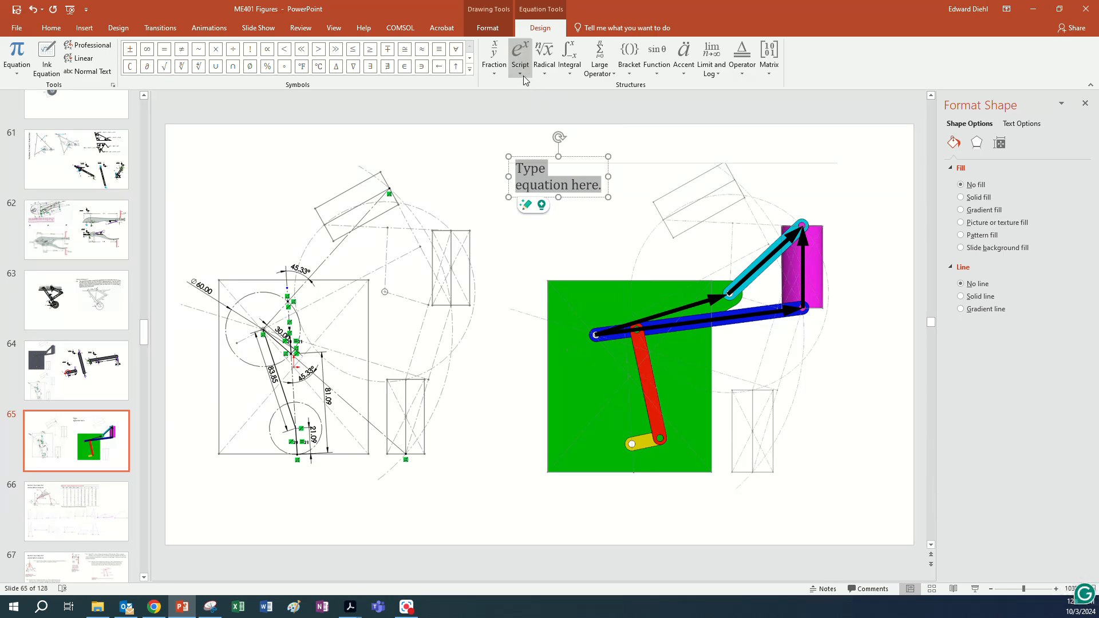
Enter R with subscript 1 in the equation using a subscript structure
click(520, 57)
click(578, 127)
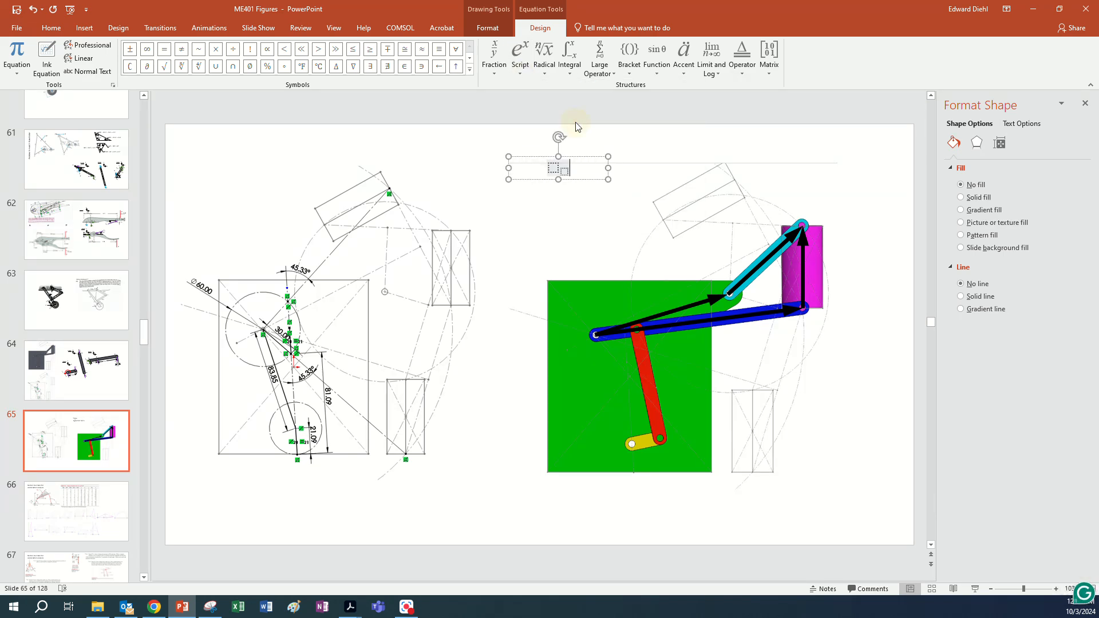
click(553, 171)
text(R)
key(Right)
text(1)
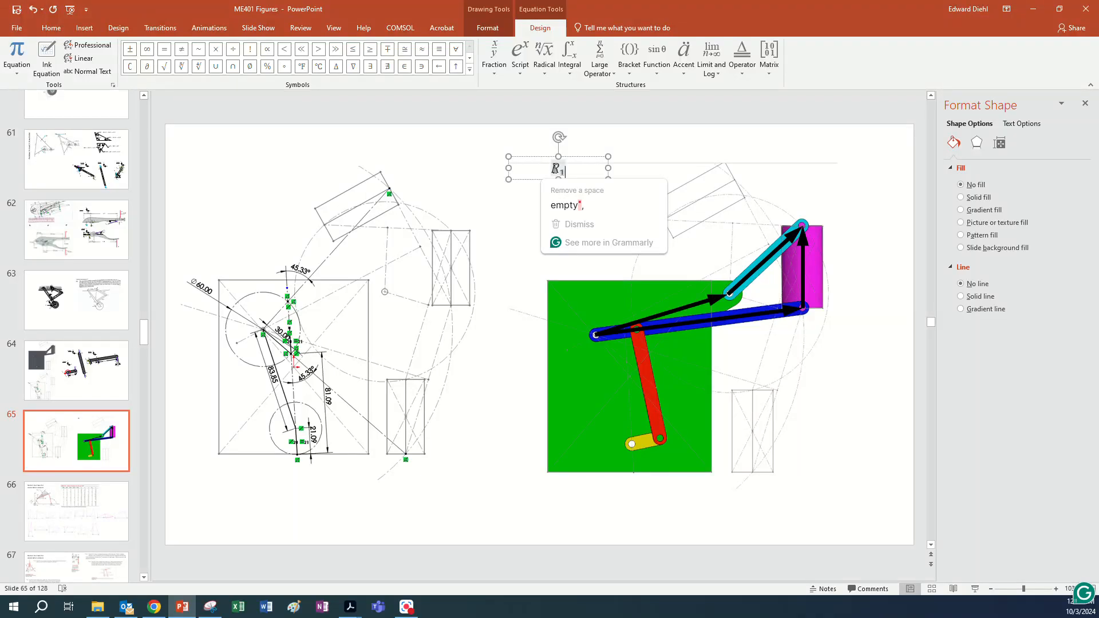
Make the R of the equation label bold and non-italic
drag(553, 169, 561, 171)
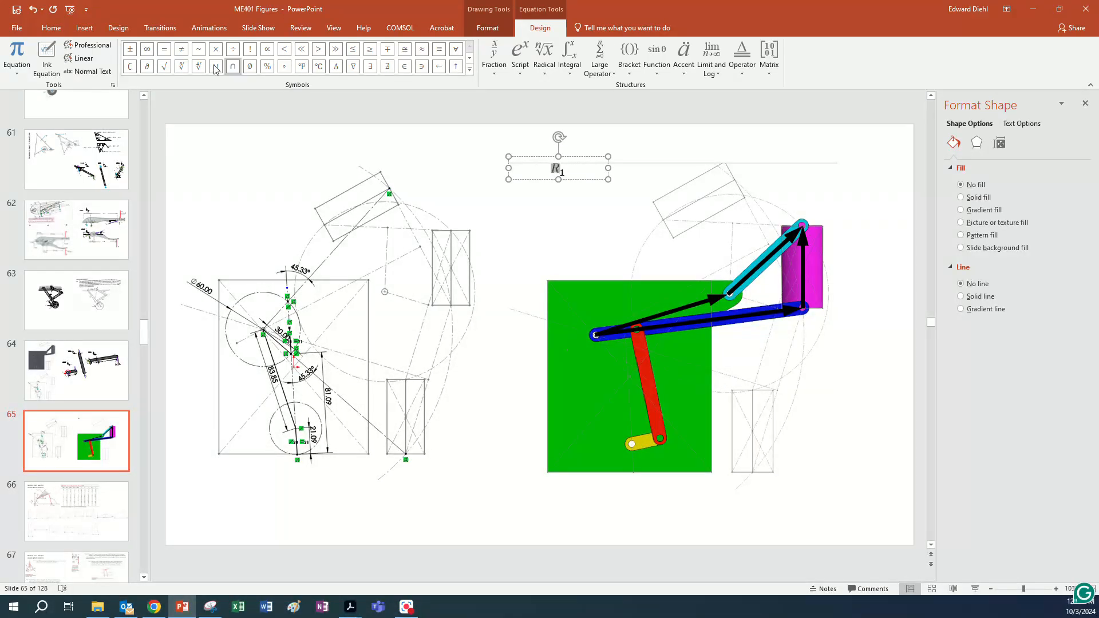
click(50, 30)
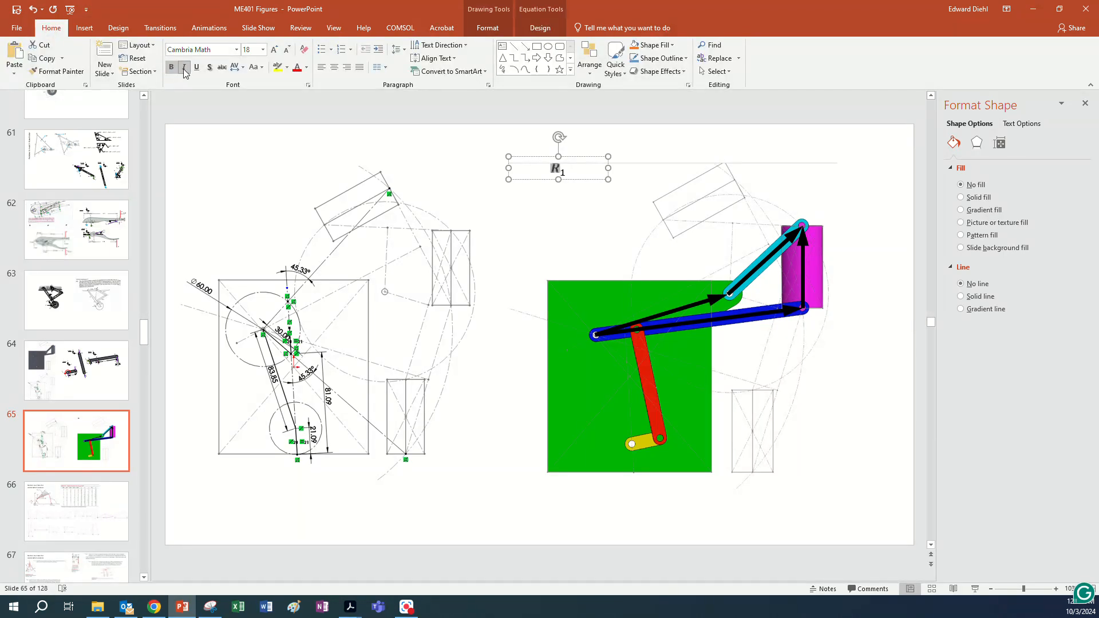
click(184, 68)
Add a rightward vector arrow accent above the bold R of the label
click(548, 29)
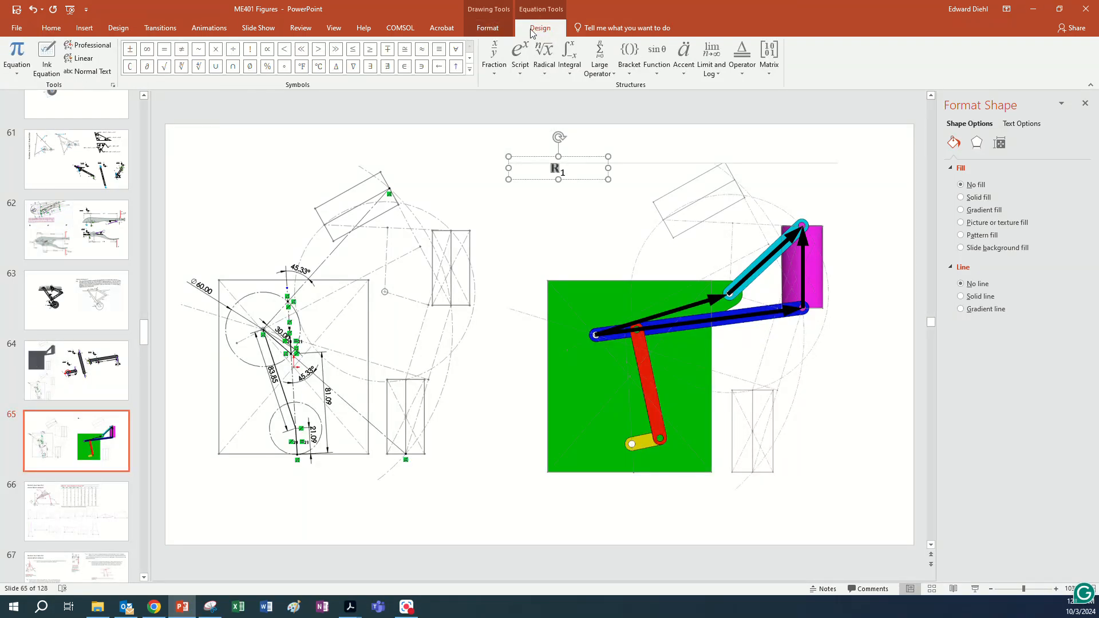
click(684, 73)
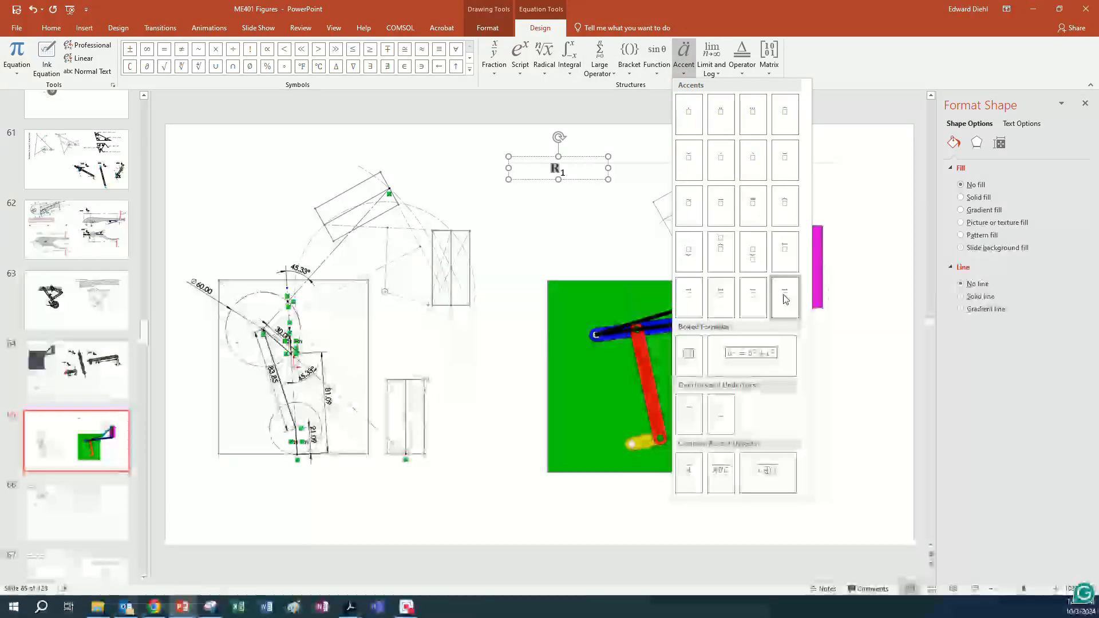
click(784, 298)
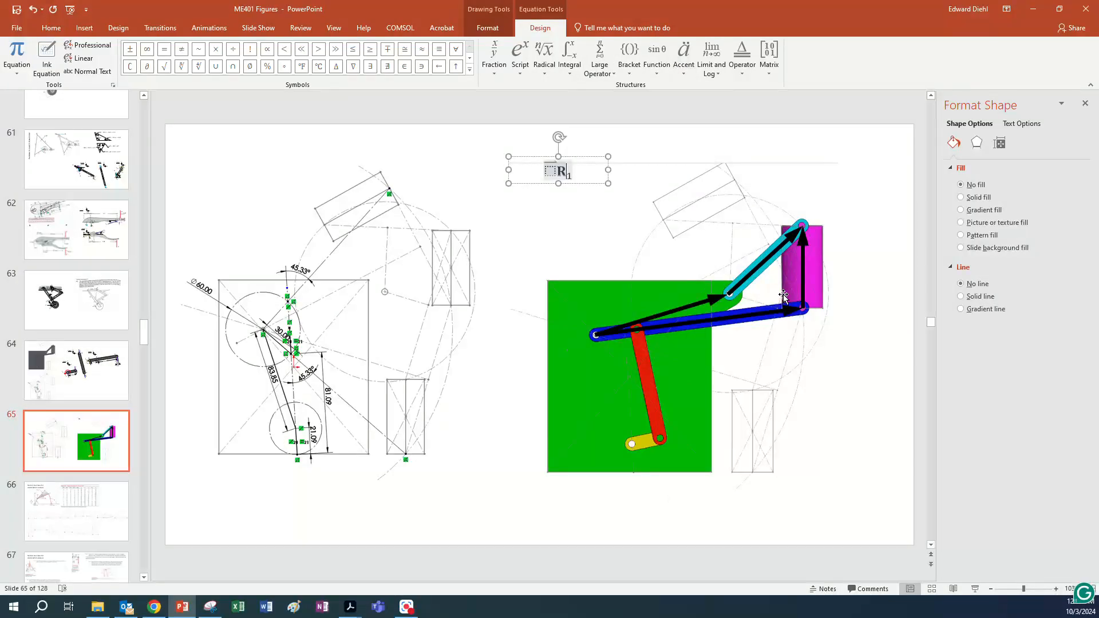
double_click(561, 172)
key(ctrl+c)
key(Delete)
key(ctrl+v)
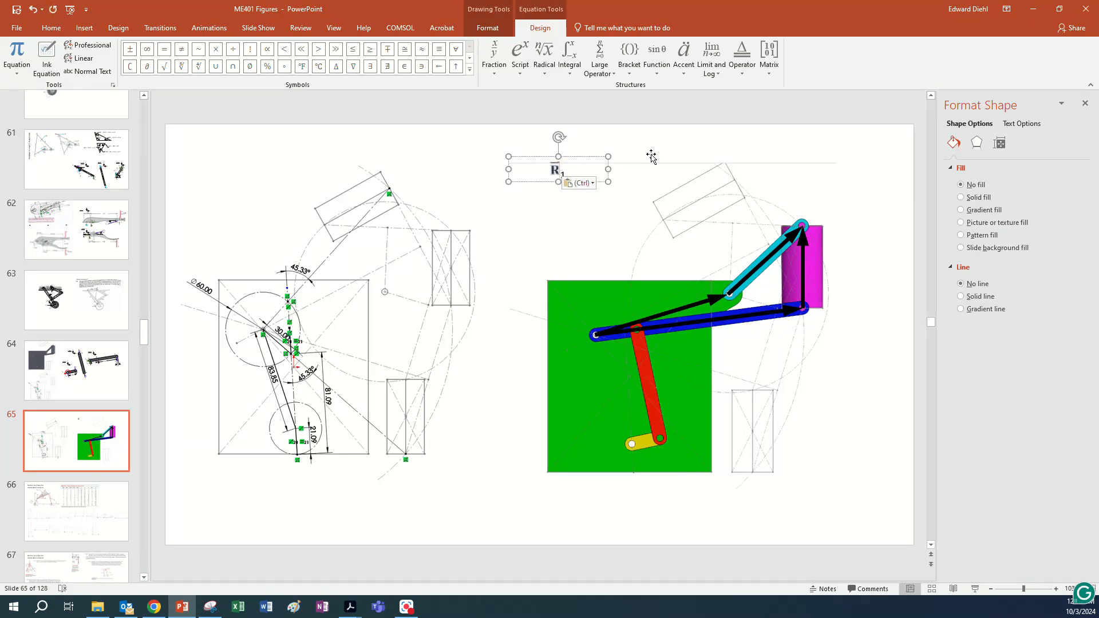
click(634, 144)
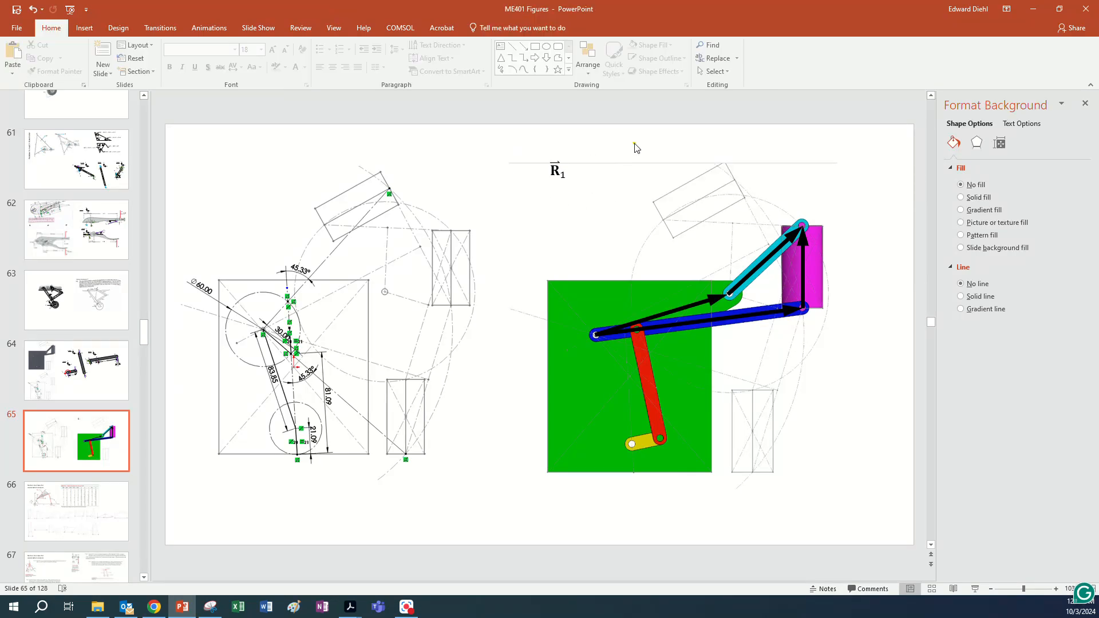
Set the R₁ label's four internal margins to 0", turn off autofit, and shrink its box to about 0.47" wide by 0.41" high
click(568, 171)
drag(608, 169, 549, 170)
click(998, 143)
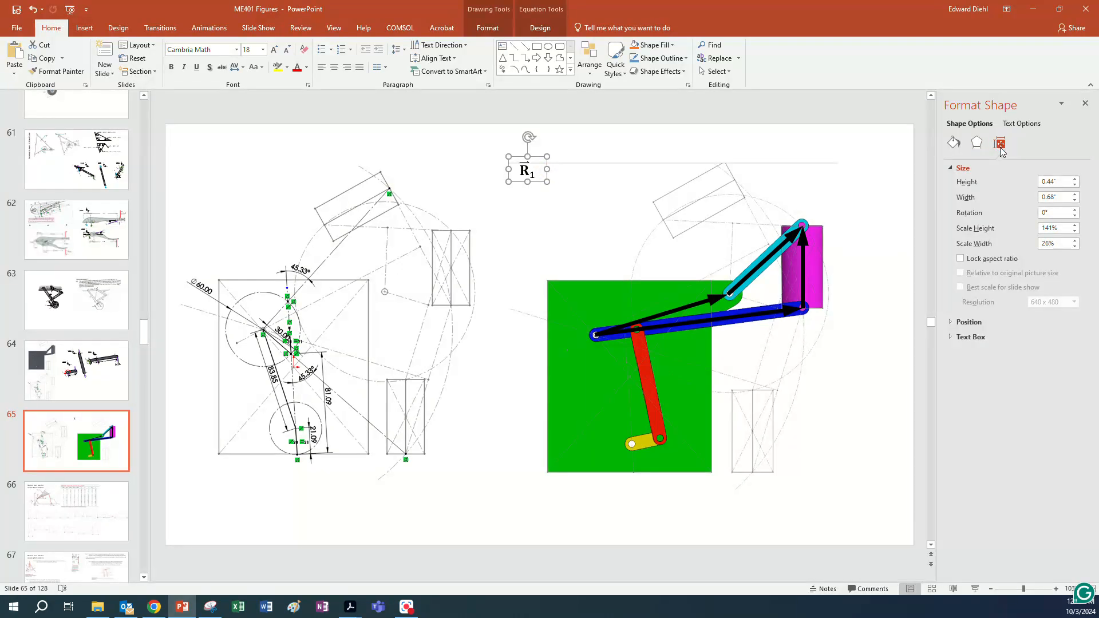
click(967, 337)
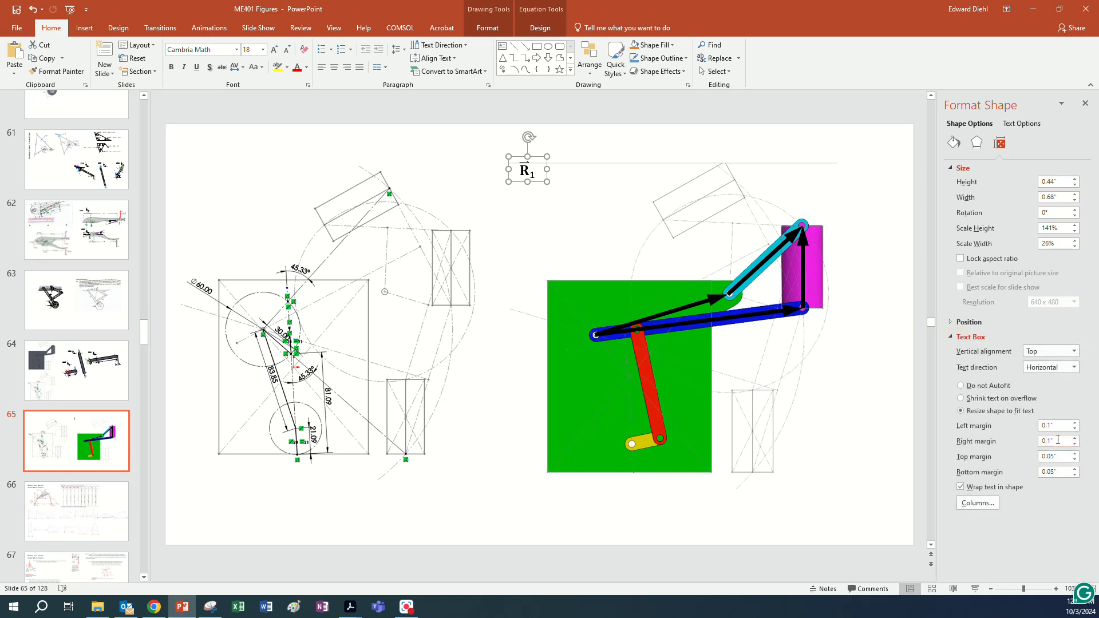
click(1075, 429)
click(1075, 445)
click(1075, 459)
click(1075, 475)
mouse_move(546, 177)
mouse_down()
mouse_move(524, 168)
mouse_move(535, 179)
mouse_up()
drag(527, 182, 632, 199)
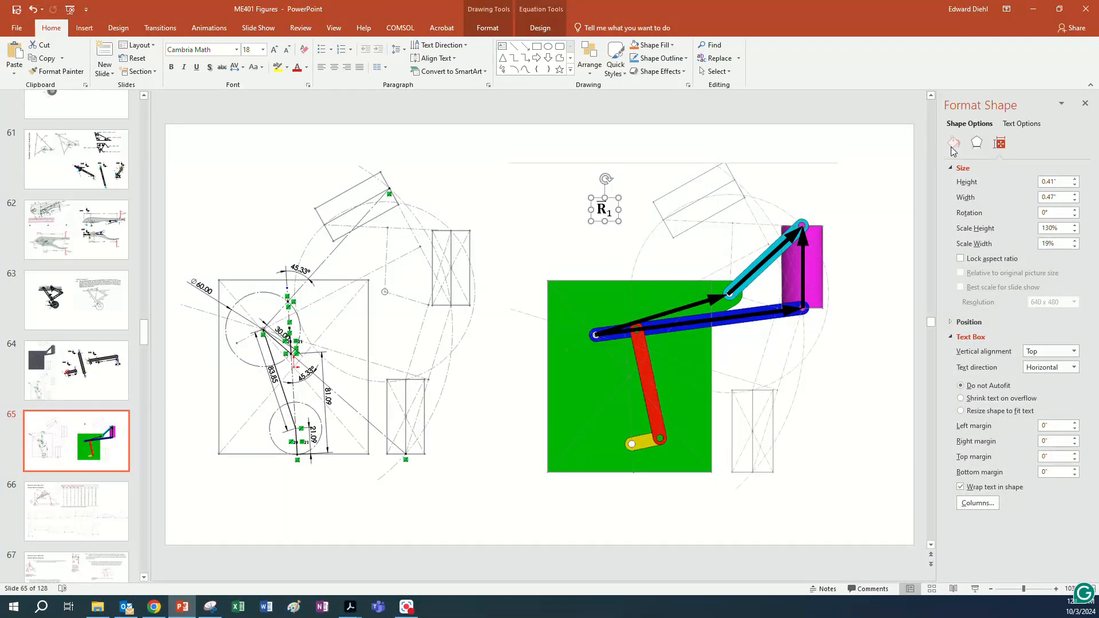
Try a solid fill on the R₁ label box, and return it to no fill
click(953, 144)
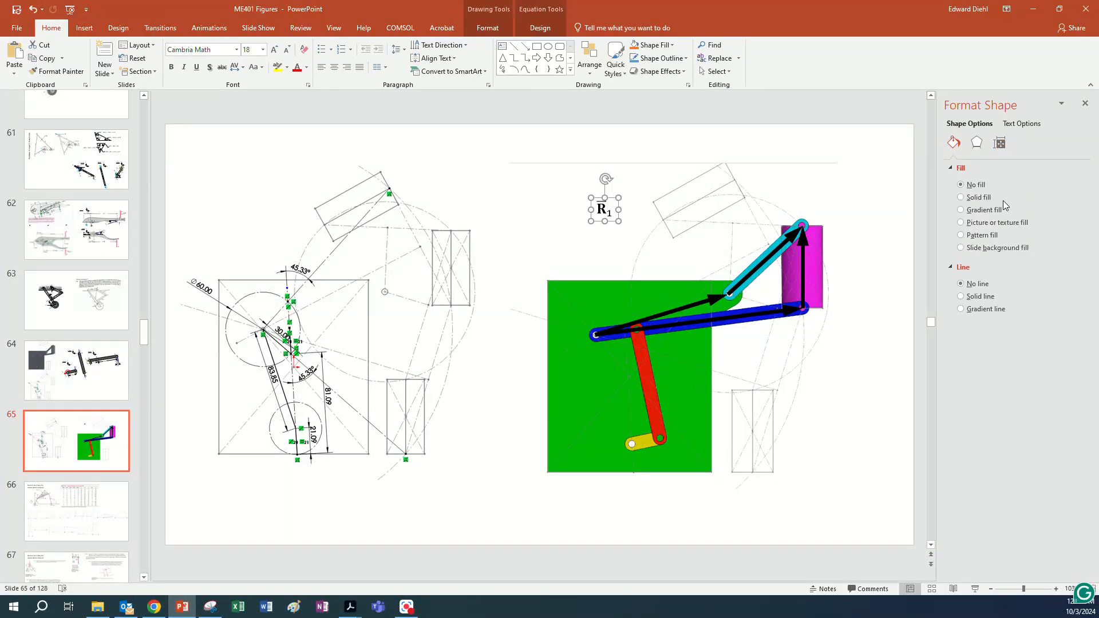
click(971, 198)
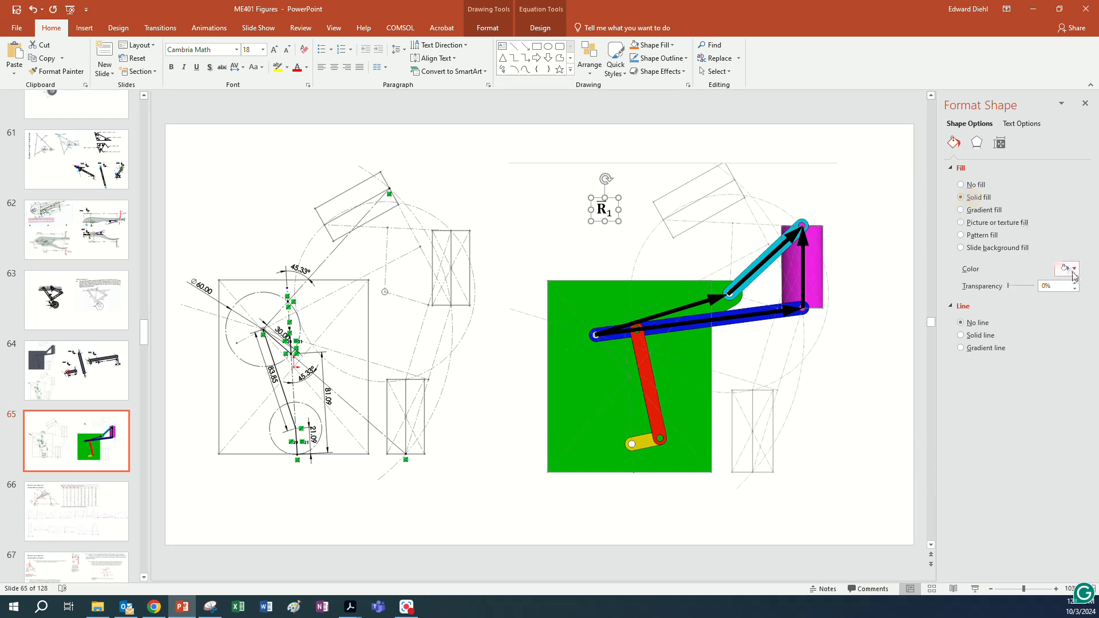
drag(618, 218, 590, 209)
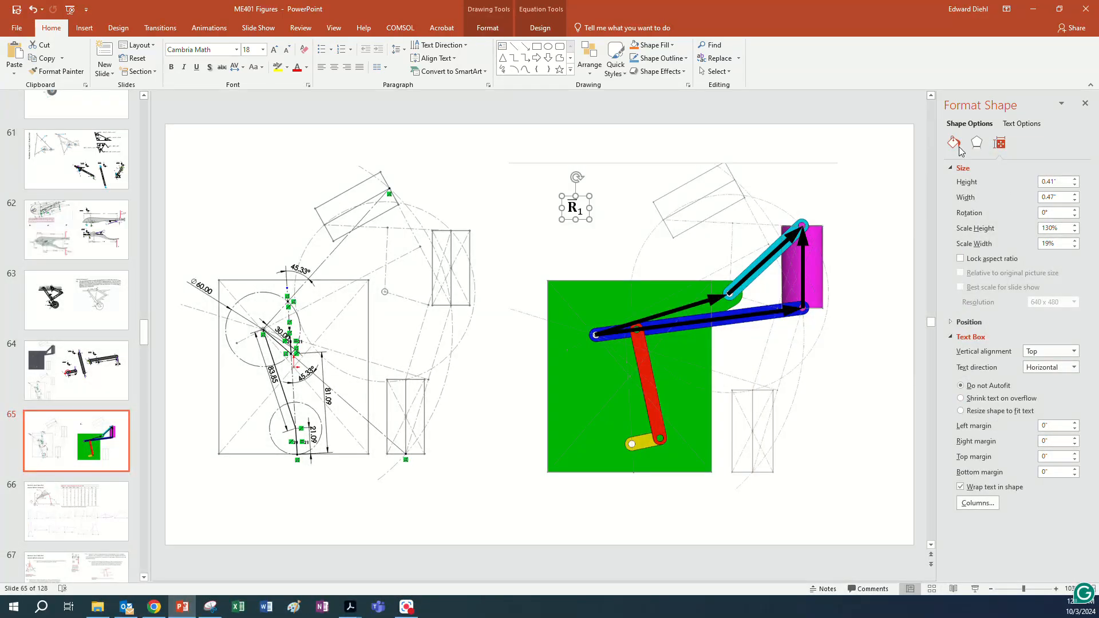
click(955, 145)
click(977, 185)
key(Escape)
Place the R₁ label above the green ground arrow, and add a copy below the blue link's arrow relabeled R₂
drag(589, 212, 671, 306)
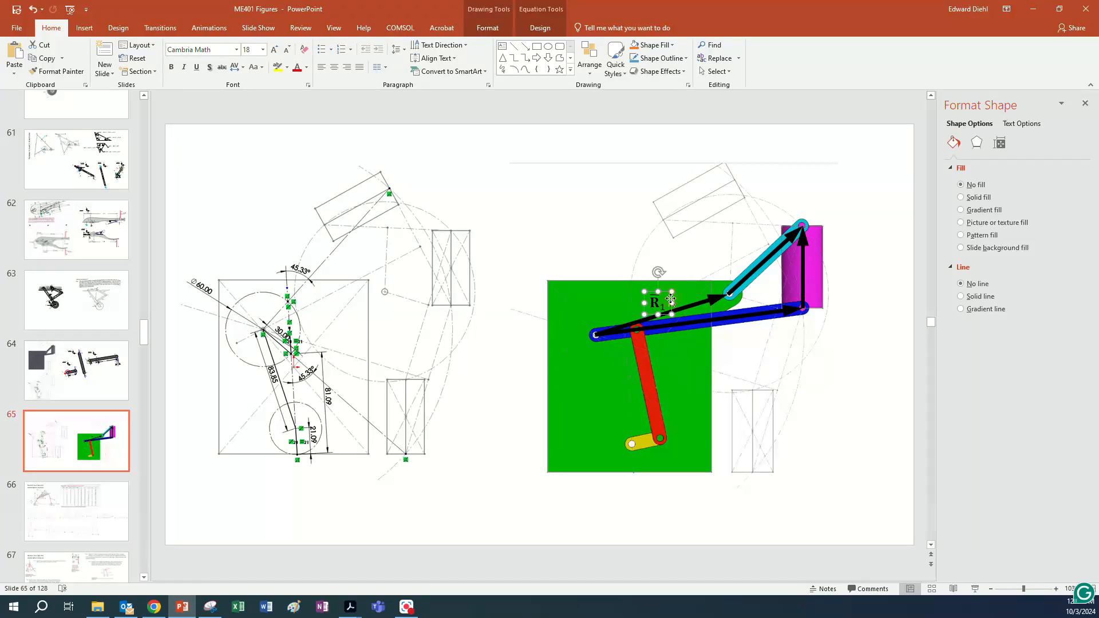
drag(673, 303, 740, 344)
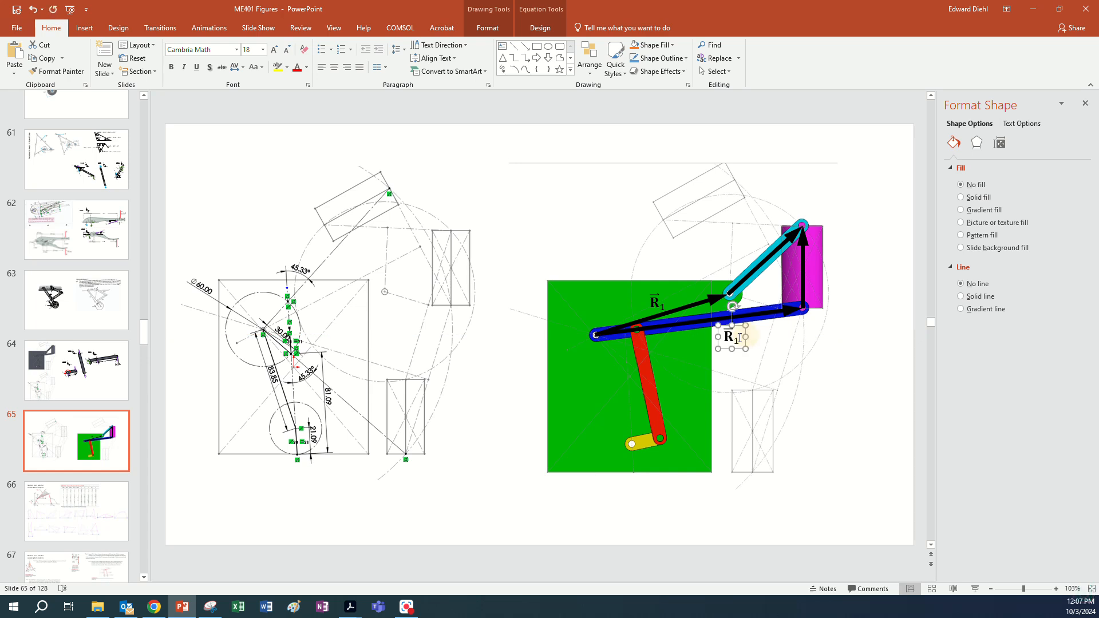
text(2)
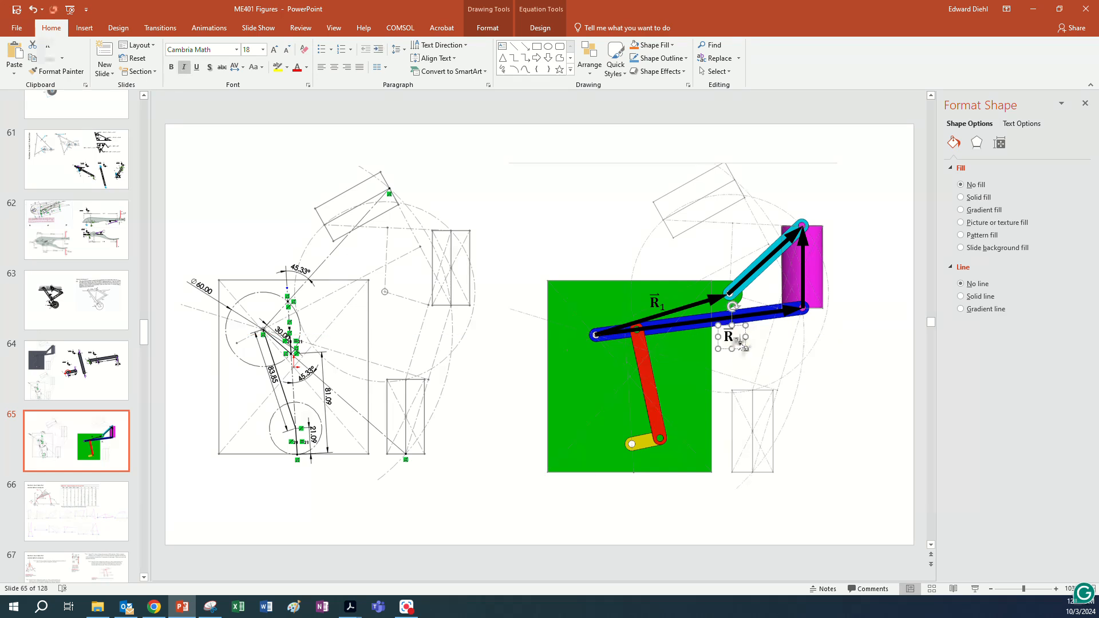
Copy the label beside the magenta block's vertical arrow as R₃ and beside the cyan link's arrow as R₄
click(739, 350)
drag(740, 350, 824, 288)
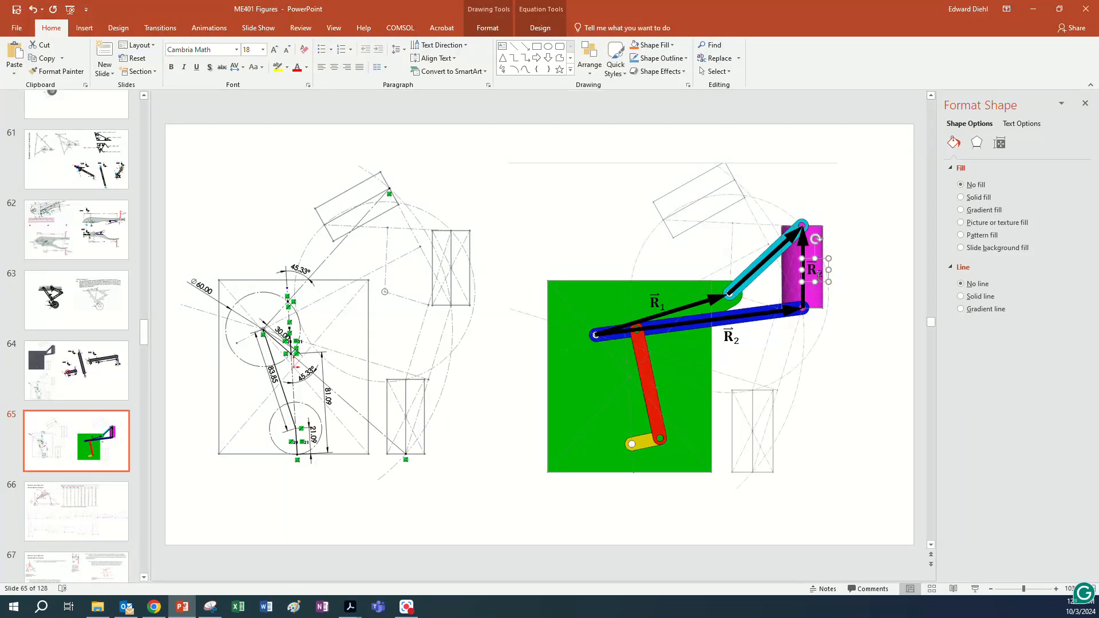
click(819, 274)
text(3)
click(820, 283)
drag(822, 285, 749, 260)
click(750, 252)
text(4)
click(859, 138)
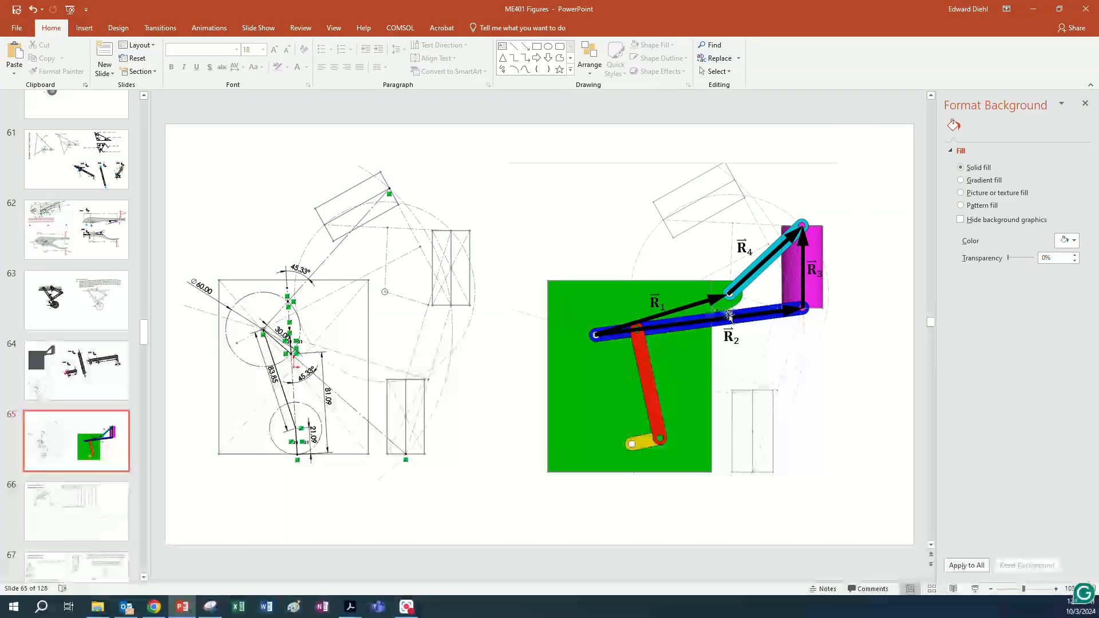
Move the colored linkage picture out from behind the labeled vectors toward the dimensioned sketch, and undo the move
click(611, 379)
drag(612, 379, 318, 302)
drag(297, 238, 297, 238)
key(ctrl+z)
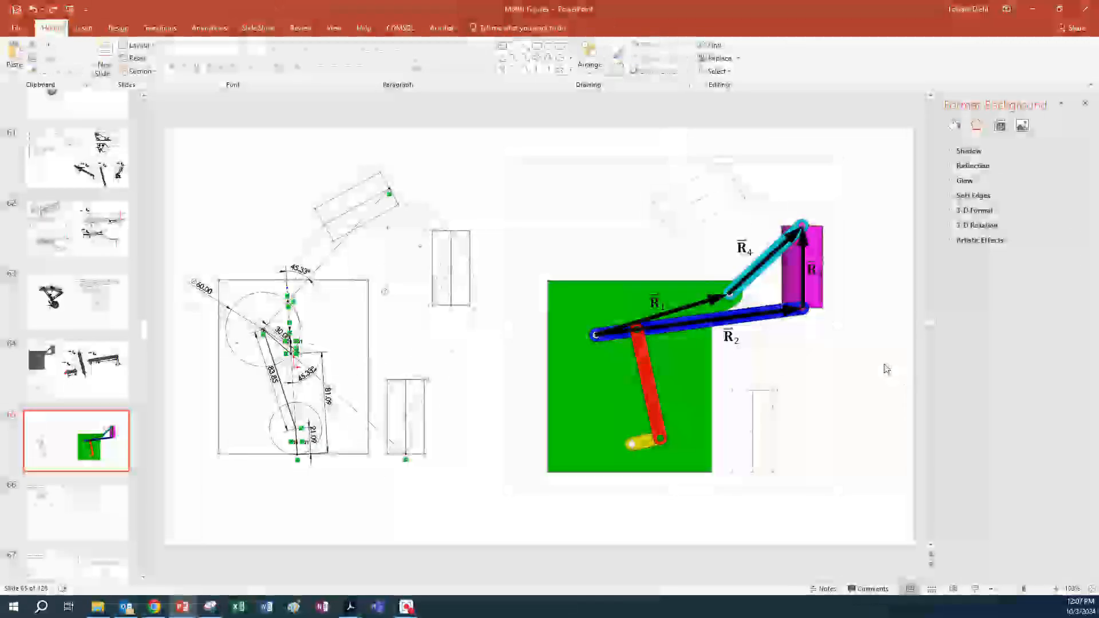
click(886, 367)
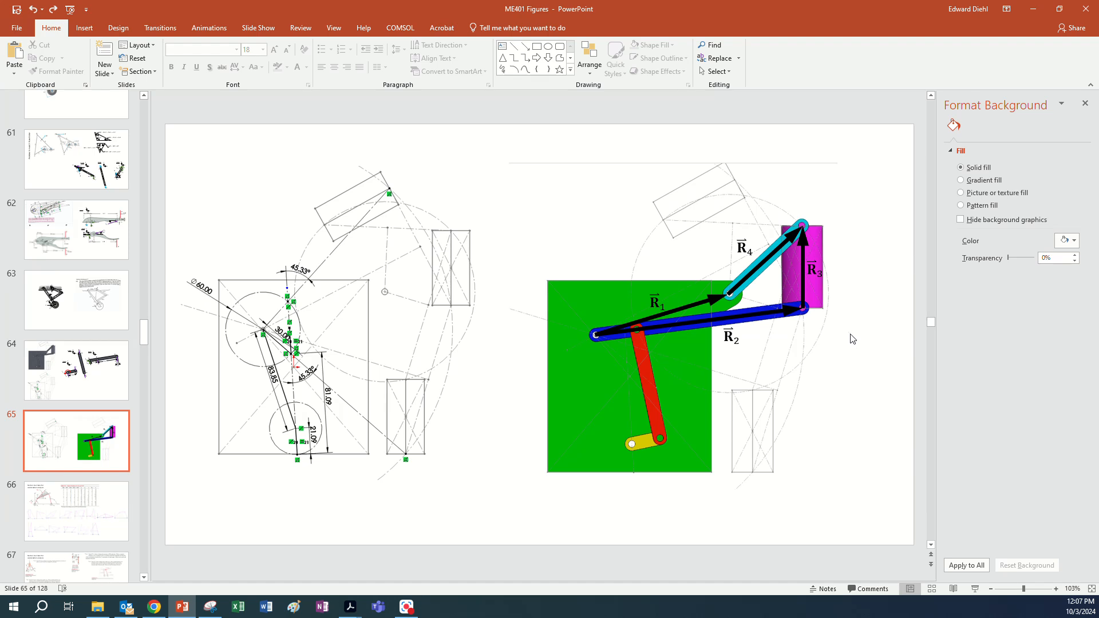
Copy the R₁ arrow and fit the copy from the yellow crank's ground pivot to the blue link's ground pivot
click(677, 310)
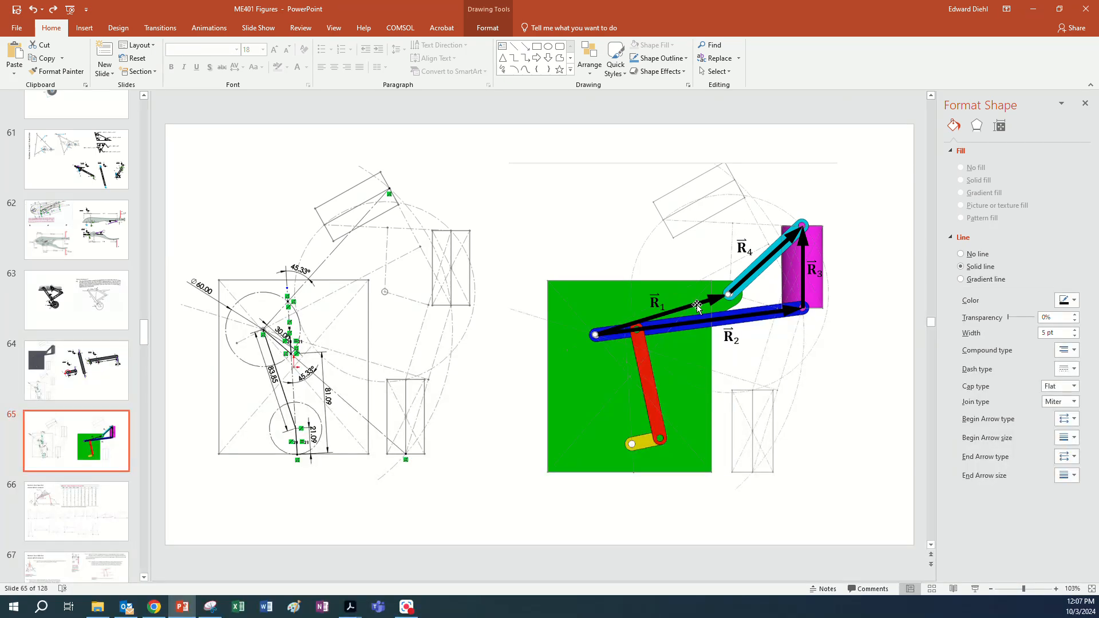
ctrl+drag(697, 305, 562, 183)
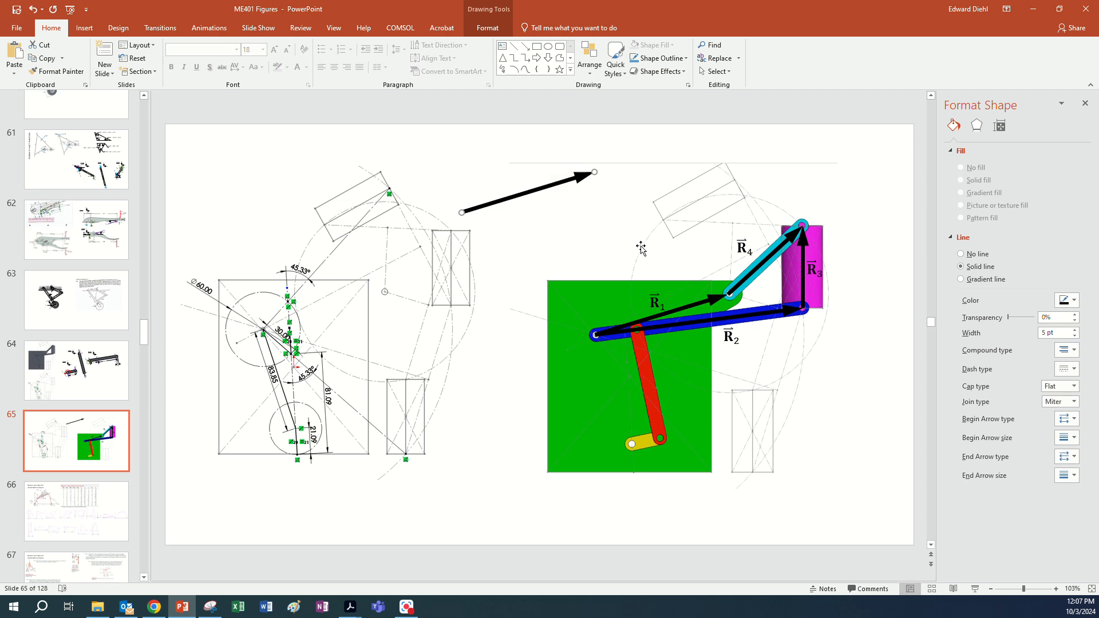
drag(461, 213, 632, 444)
drag(596, 171, 596, 337)
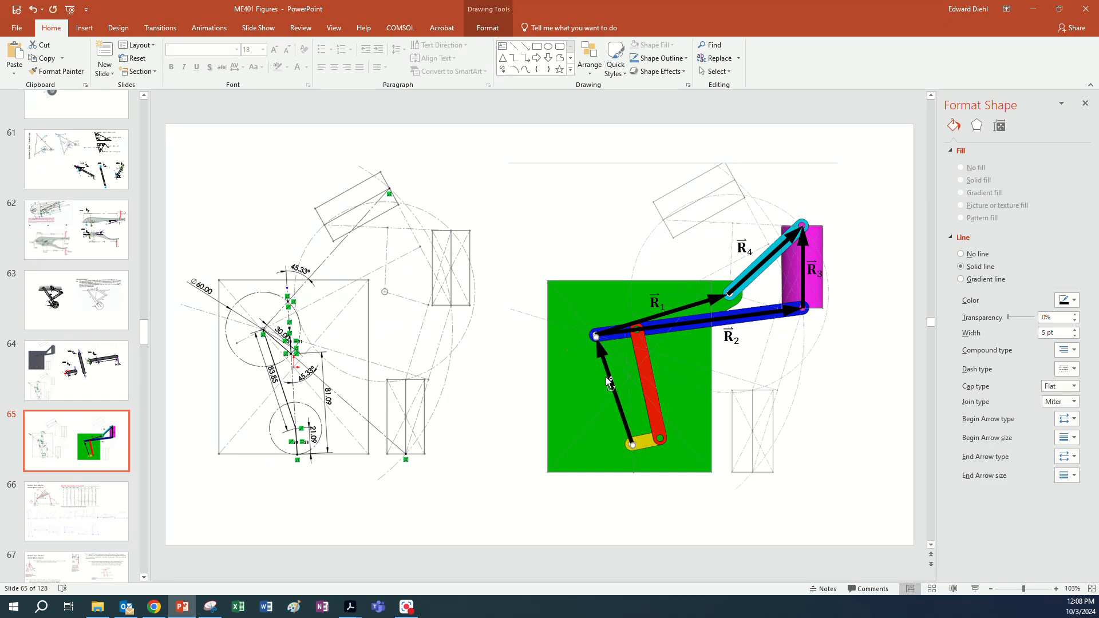
Add another arrow copy and place it along the yellow crank from its ground pivot to the red link's pin
key(ctrl+v)
mouse_move(626, 379)
mouse_down()
mouse_move(588, 368)
mouse_move(546, 301)
mouse_move(607, 366)
mouse_move(619, 362)
mouse_up()
drag(602, 368, 662, 439)
drag(643, 440, 646, 441)
click(1040, 589)
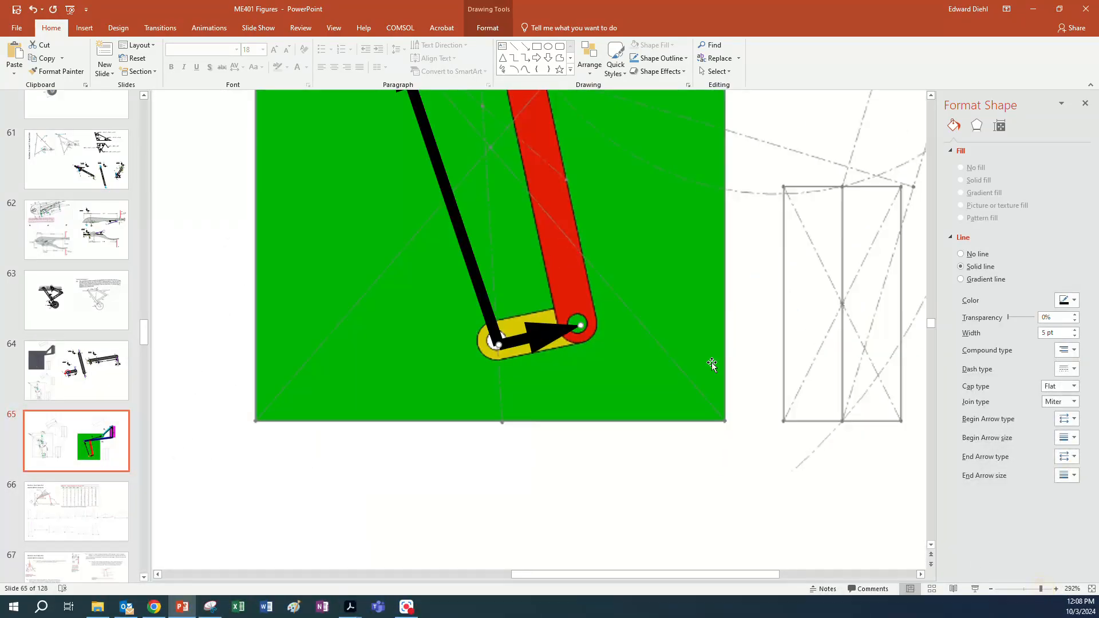
Fine-tune the crank arrow's position and refit its tip so both ends sit centered on the crank's pivots
key(ctrl+Up)
key(ctrl+Up)
key(ctrl+Up)
key(ctrl+Up)
key(ctrl+Up)
key(ctrl+Up)
key(ctrl+Up)
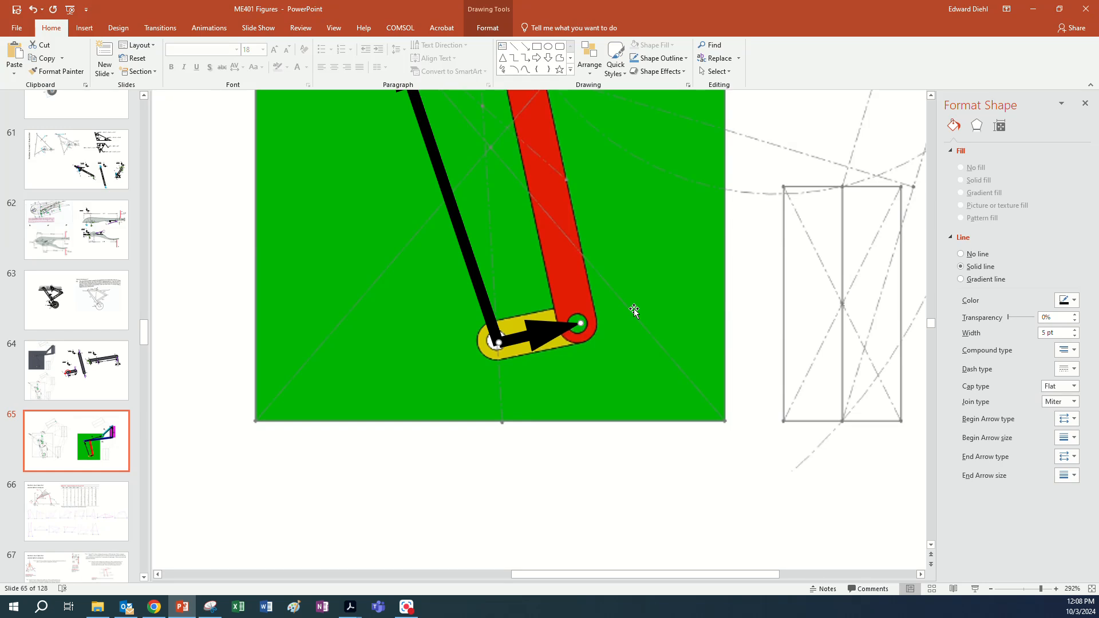
key(ctrl+Left)
key(ctrl+Left)
key(ctrl+Left)
key(ctrl+Left)
key(ctrl+Down)
key(ctrl+Down)
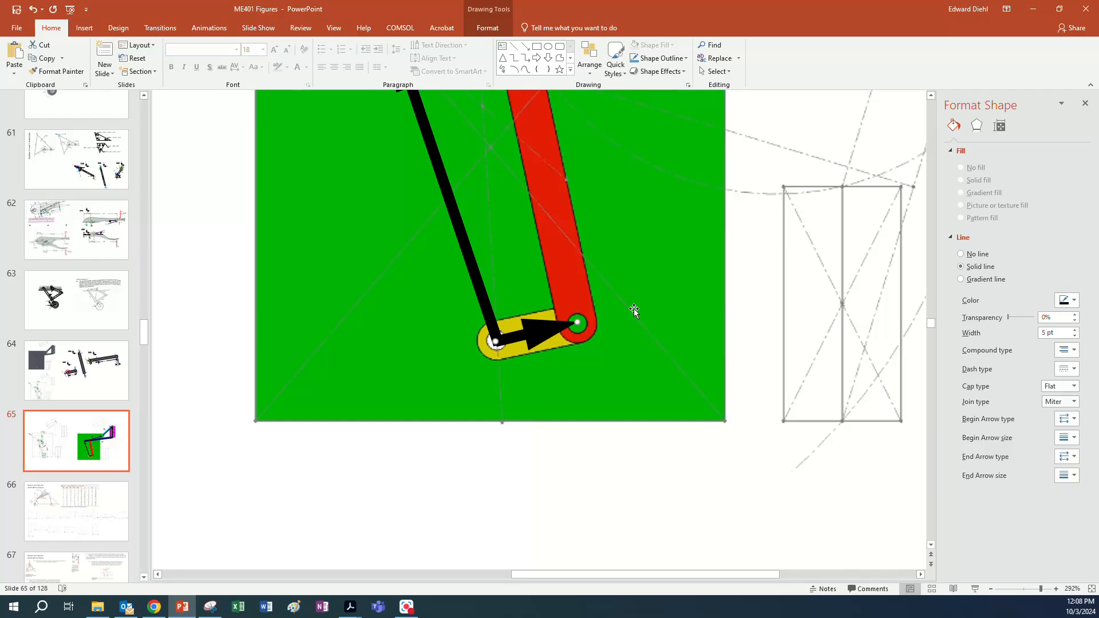
drag(577, 322, 698, 293)
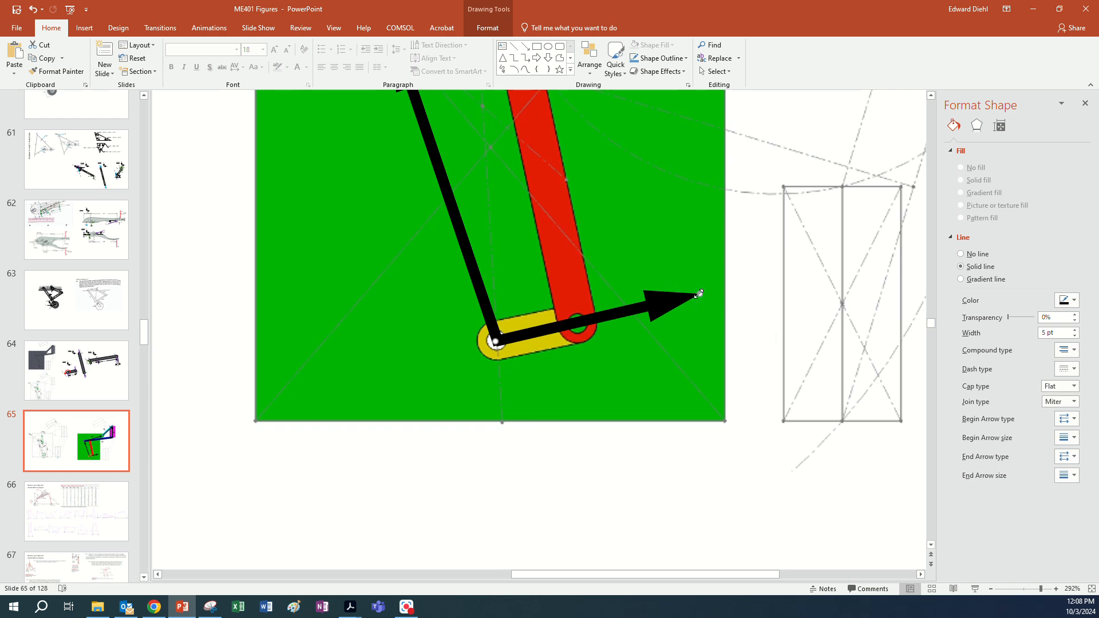
drag(699, 294, 604, 323)
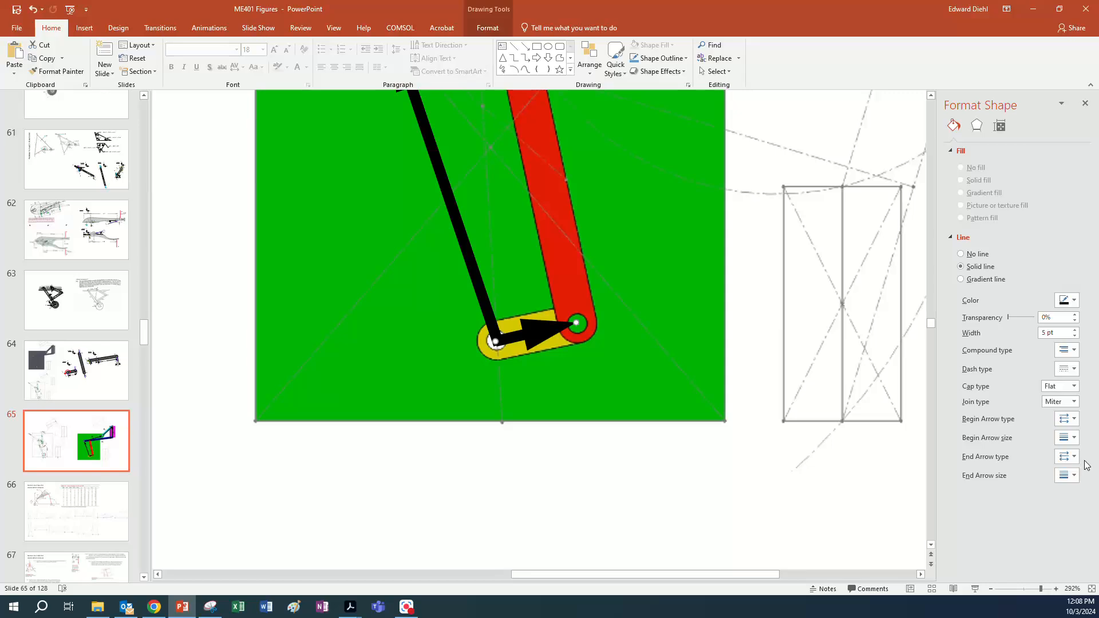
Try the narrow arrowhead sizes in long and medium length on the crank arrow's begin end
click(1074, 424)
click(1075, 425)
click(1072, 439)
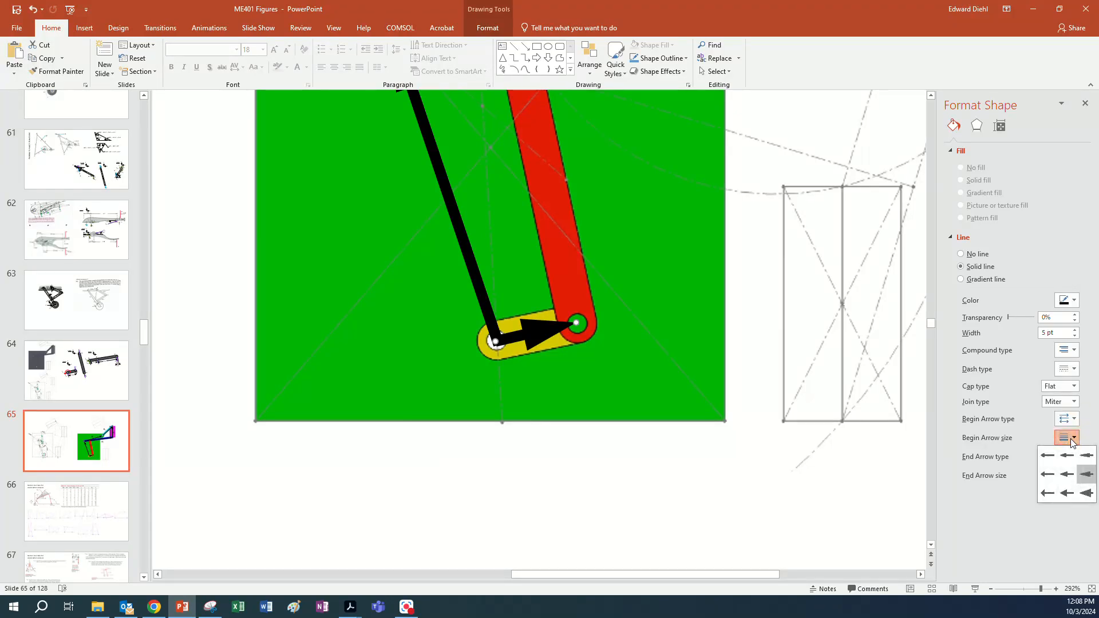
click(1087, 457)
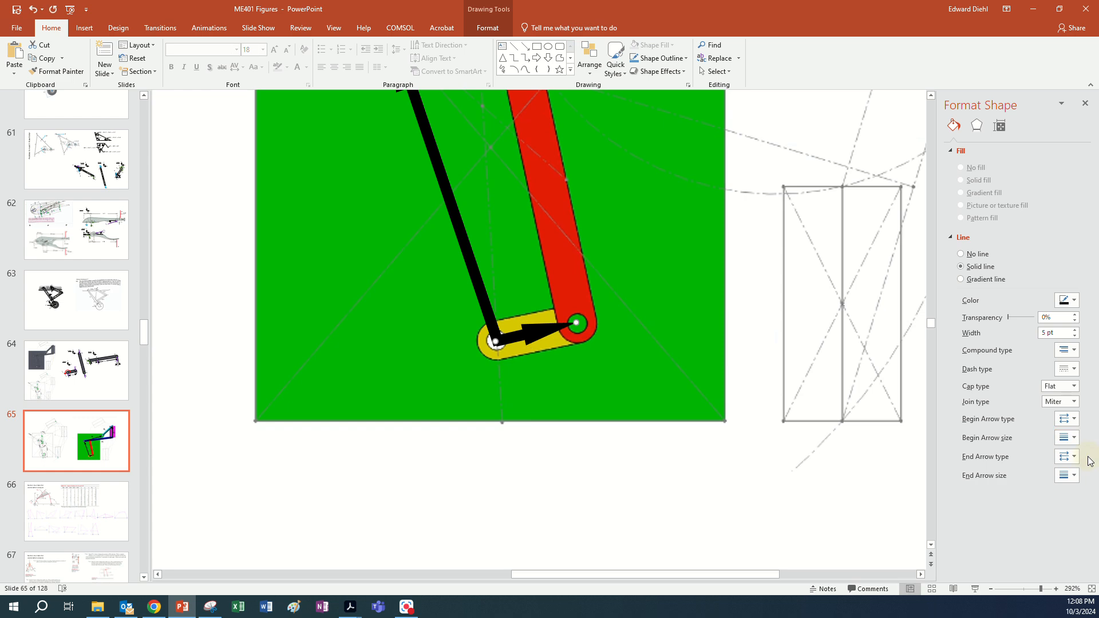
click(1074, 457)
click(1064, 461)
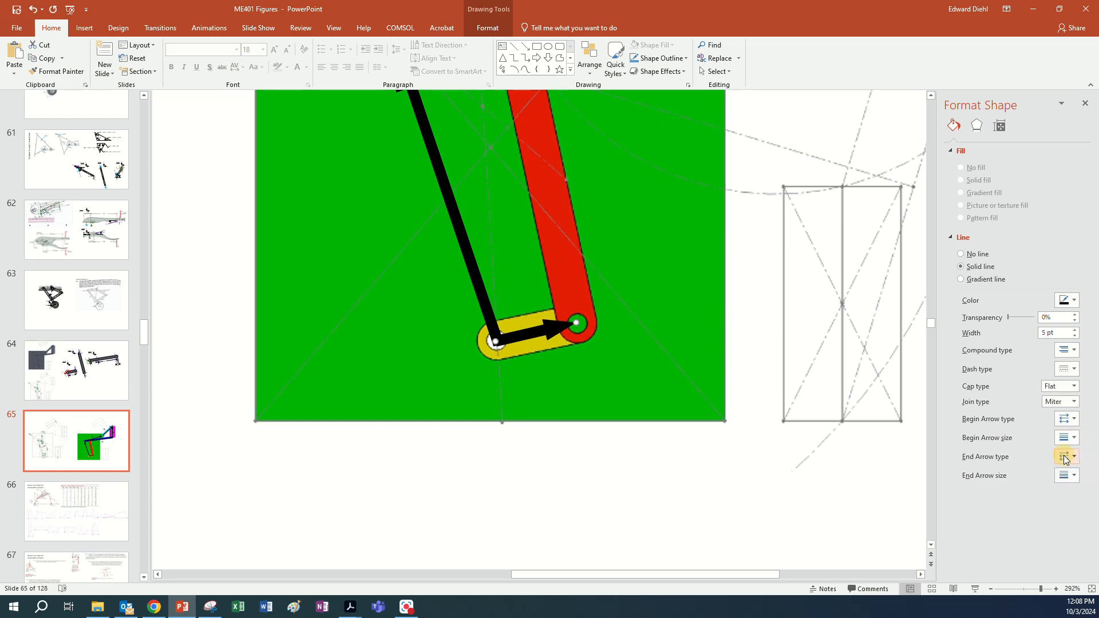
Try adding an arrowhead at the crank arrow's ground-pivot end, and set that end back to none
click(1075, 458)
click(1082, 456)
click(1075, 458)
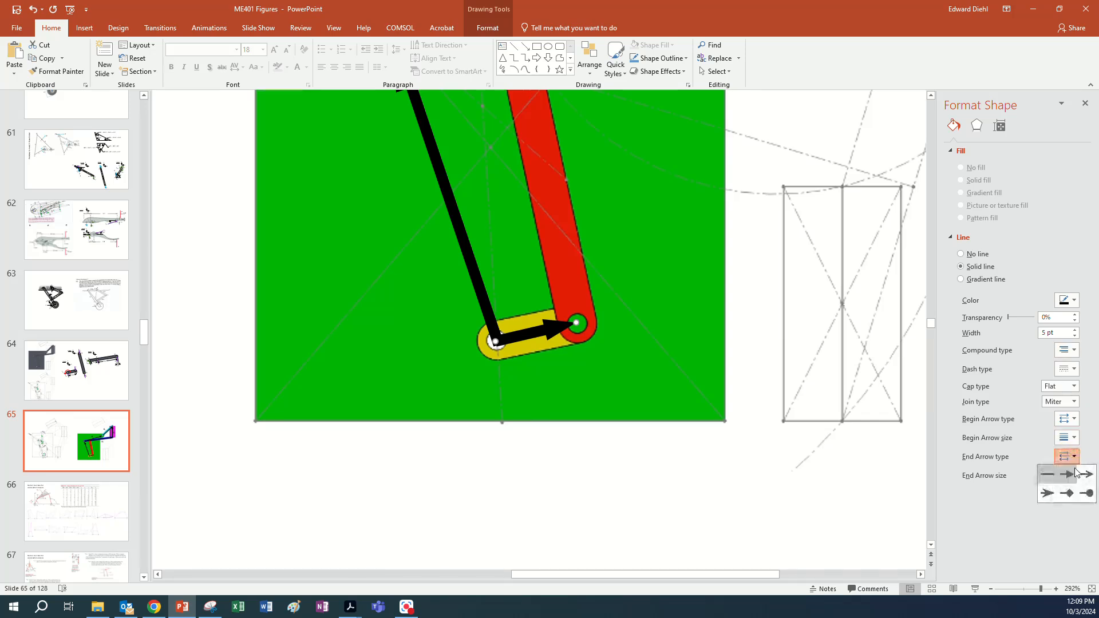
click(1066, 474)
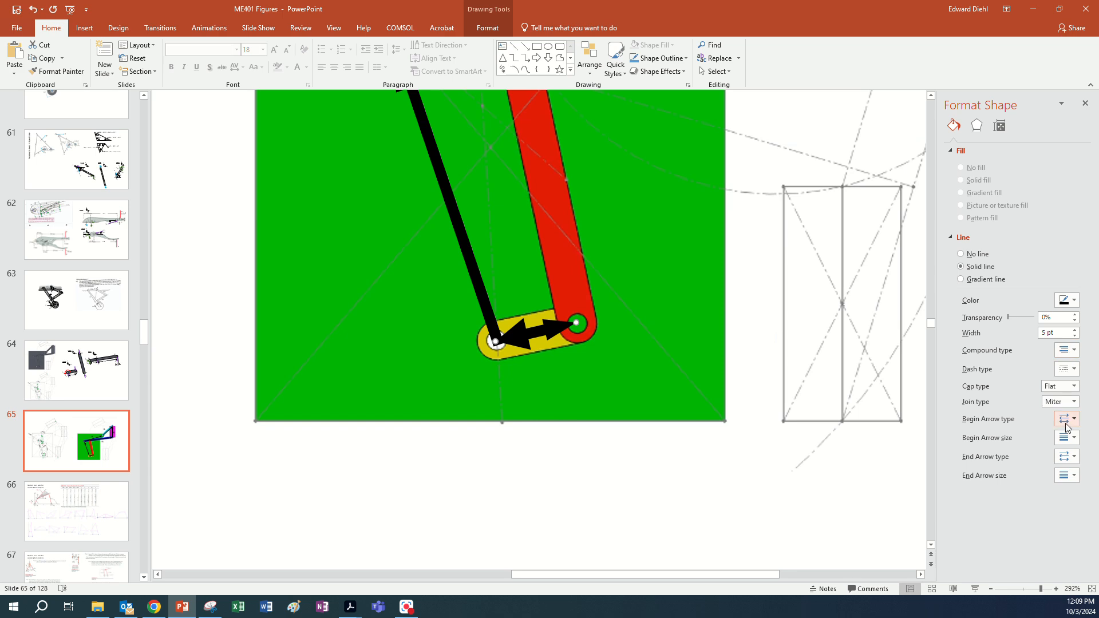
click(1068, 456)
click(1048, 475)
Set the crank arrow's begin arrow size to medium width and medium length
click(1076, 419)
click(1086, 419)
click(1071, 438)
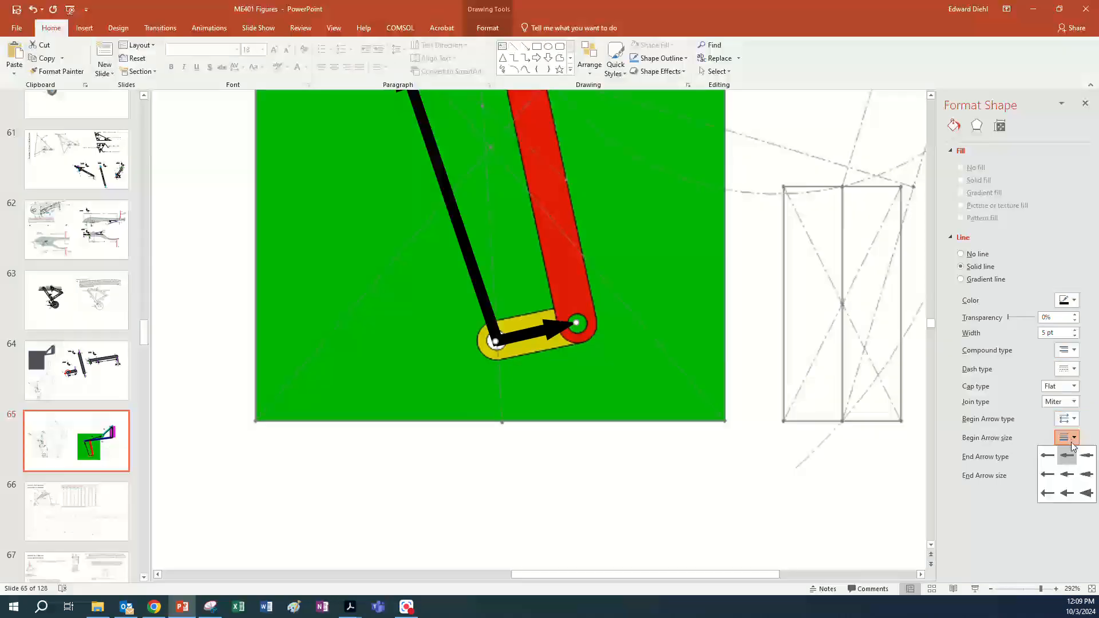
click(1067, 473)
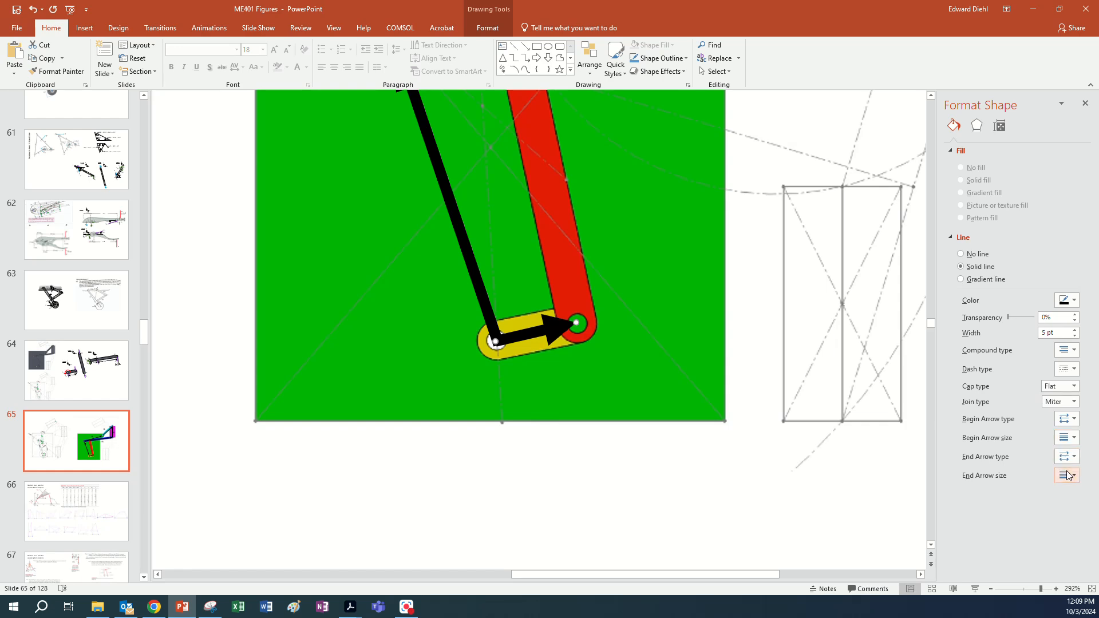
Set the crank arrow's line width to 4 pt
click(1073, 337)
click(1074, 338)
click(1074, 338)
click(1073, 338)
click(1074, 338)
click(1074, 338)
click(1074, 338)
click(1075, 331)
click(1074, 331)
click(1074, 331)
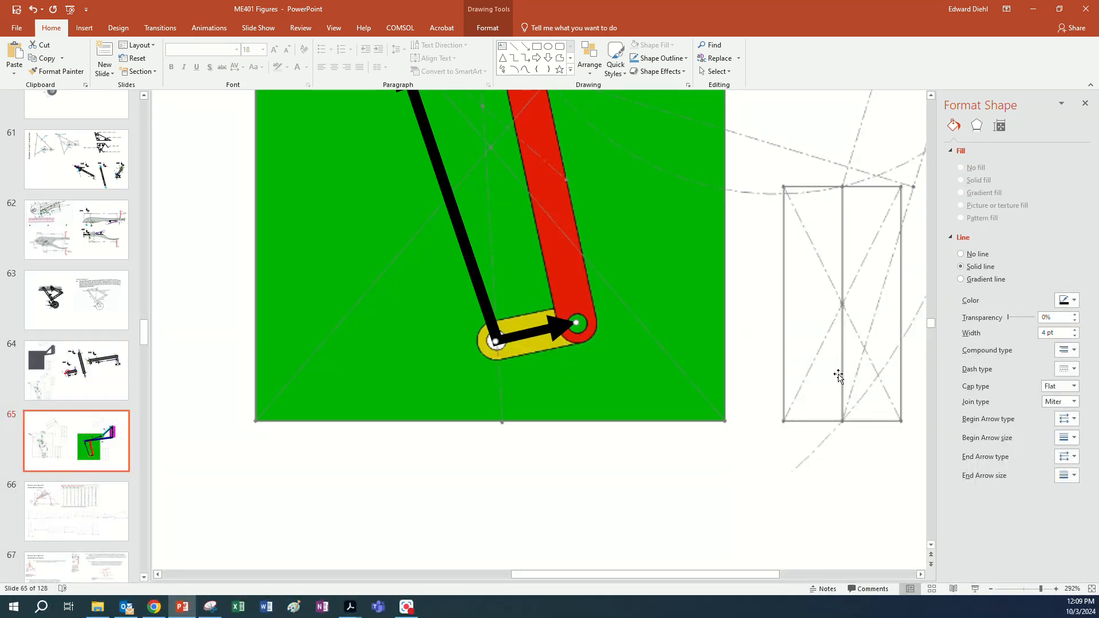
Add an arrow copy along the red link, running from the blue link's joint to the crank pin
scroll(662, 356, up, 3)
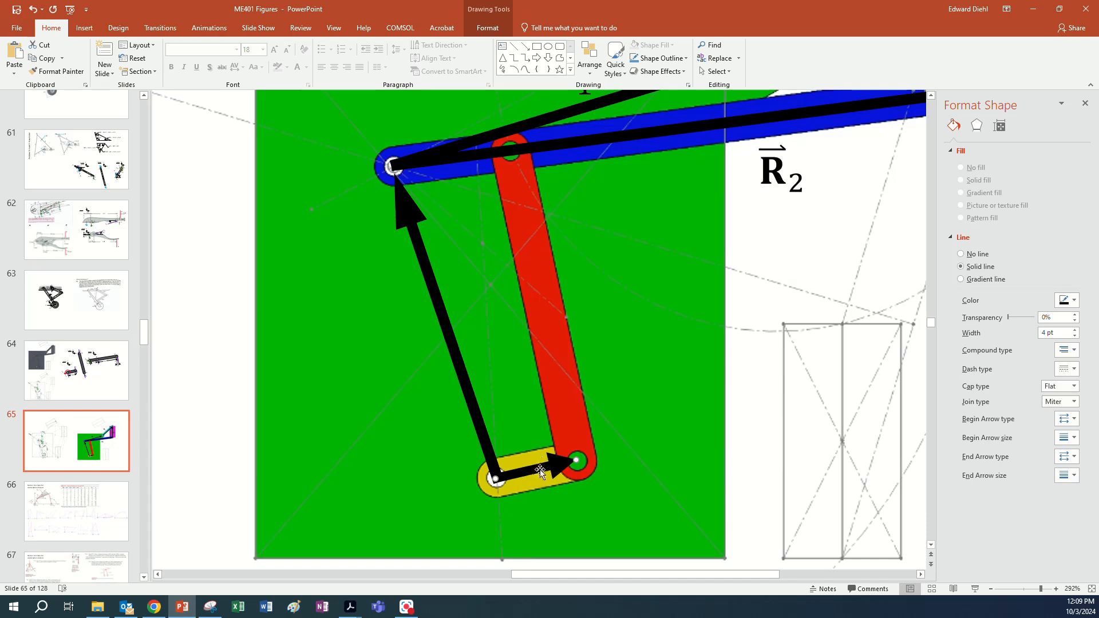
key(ctrl+v)
drag(562, 490, 510, 151)
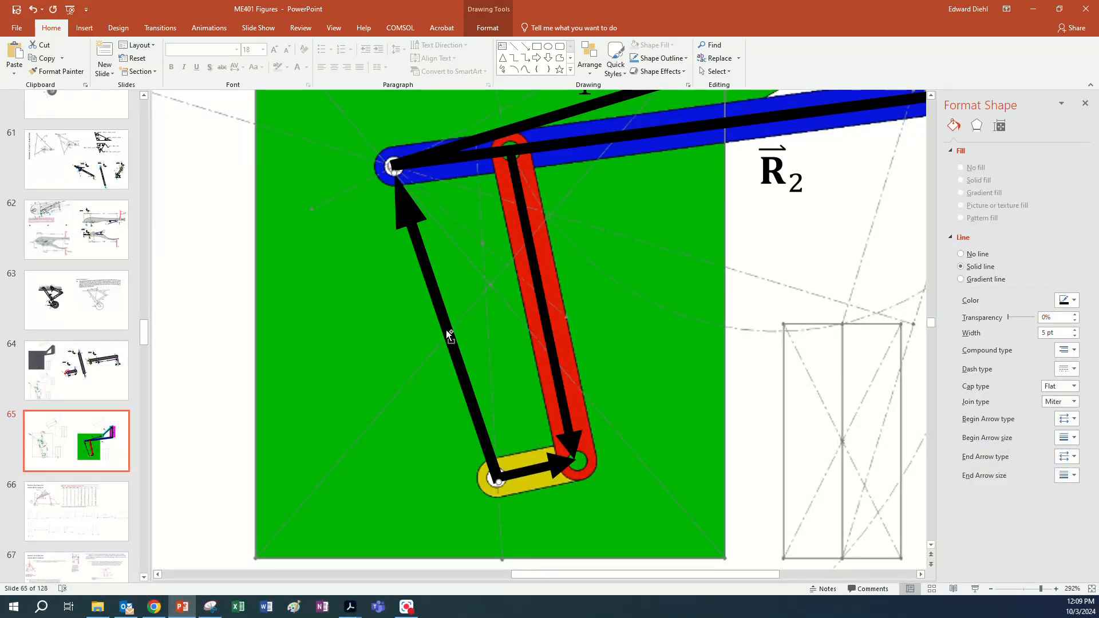
Add an arrow copy from the blue link's ground pivot to the red link's joint and color it Light Blue
key(ctrl+v)
drag(421, 200, 508, 151)
drag(525, 508, 392, 166)
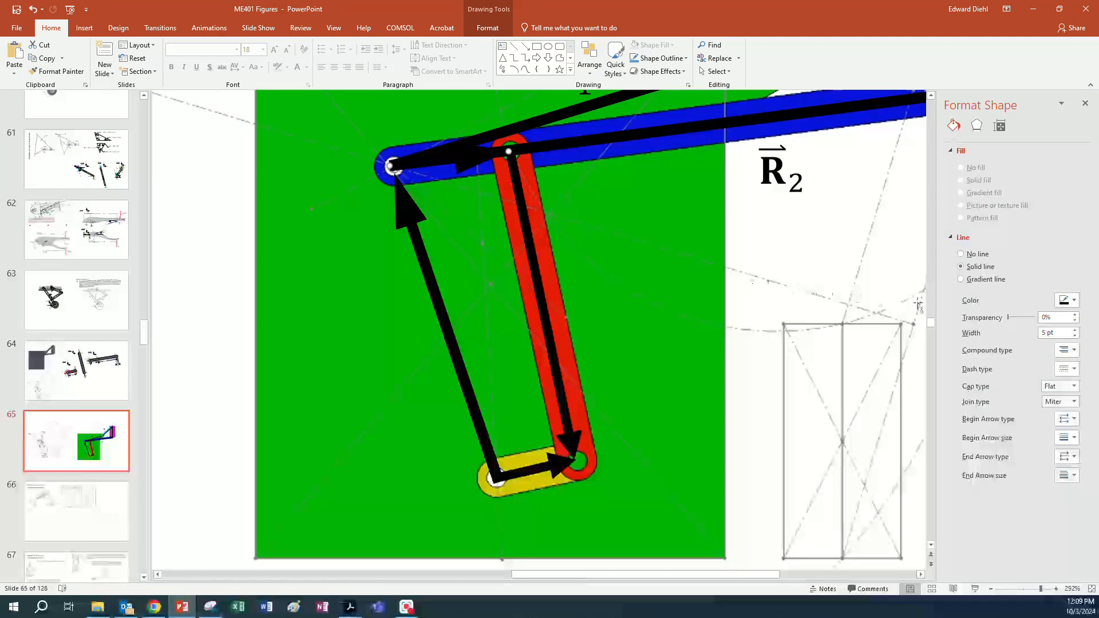
click(1074, 302)
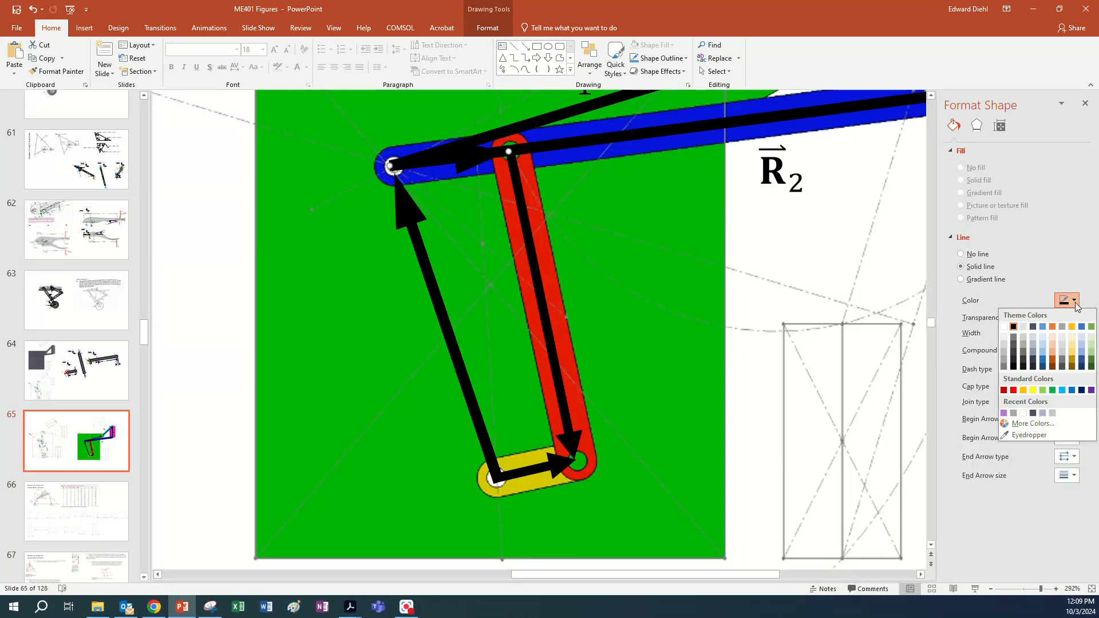
click(1063, 391)
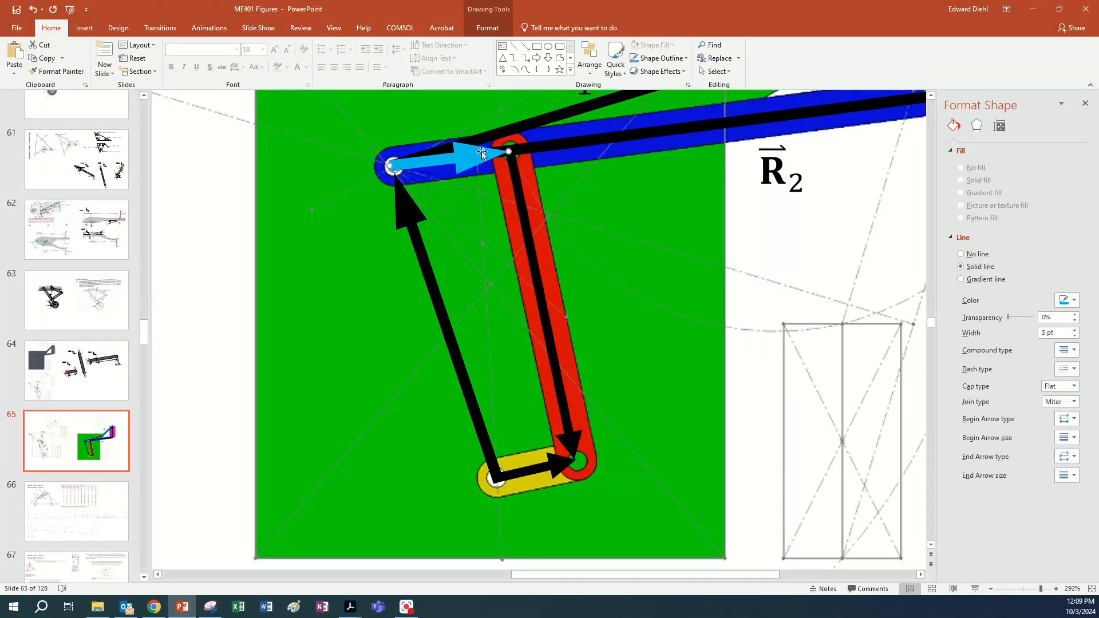
click(564, 147)
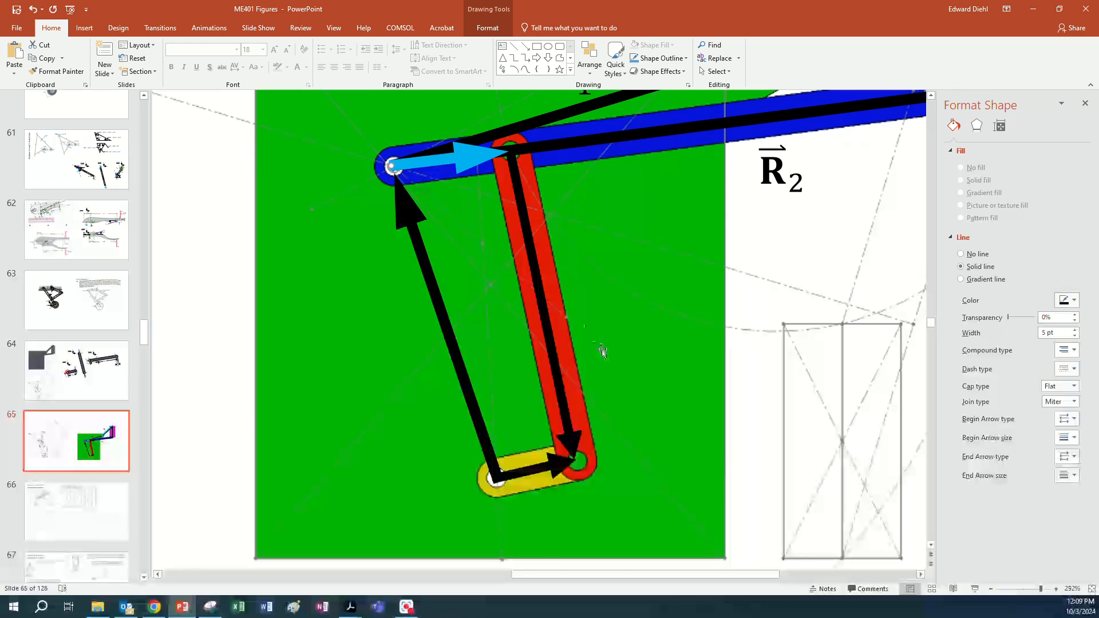
click(420, 164)
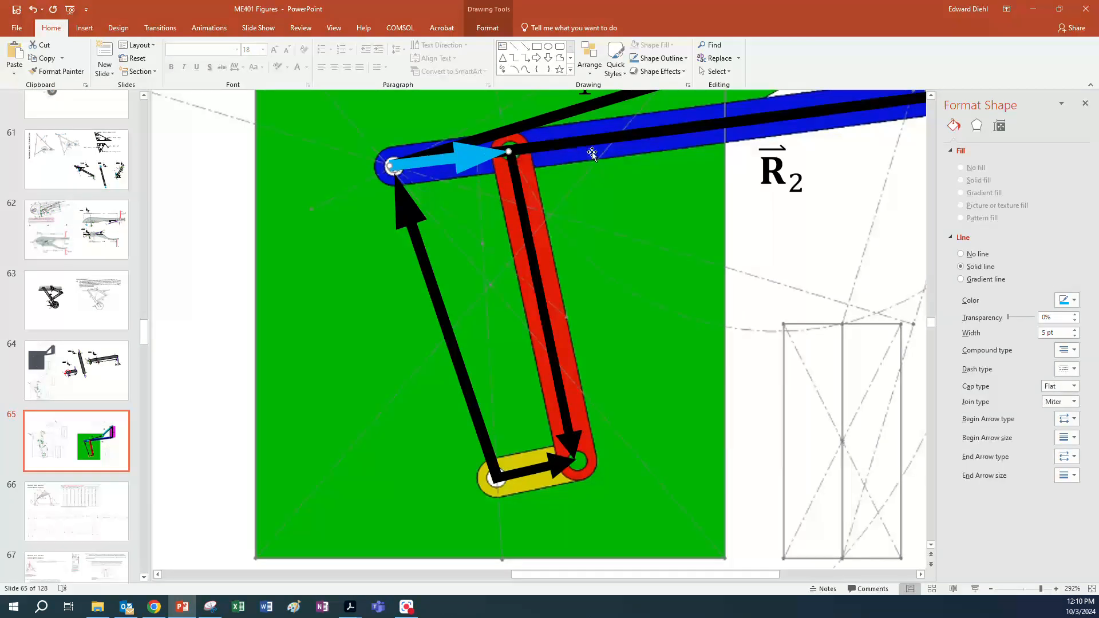
click(546, 156)
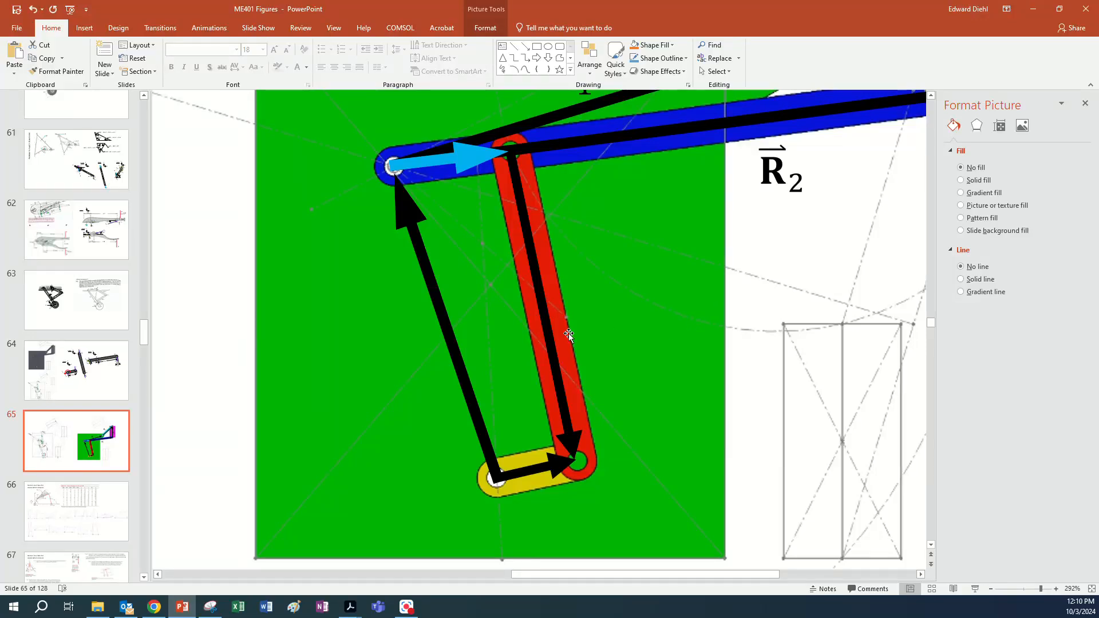
click(784, 172)
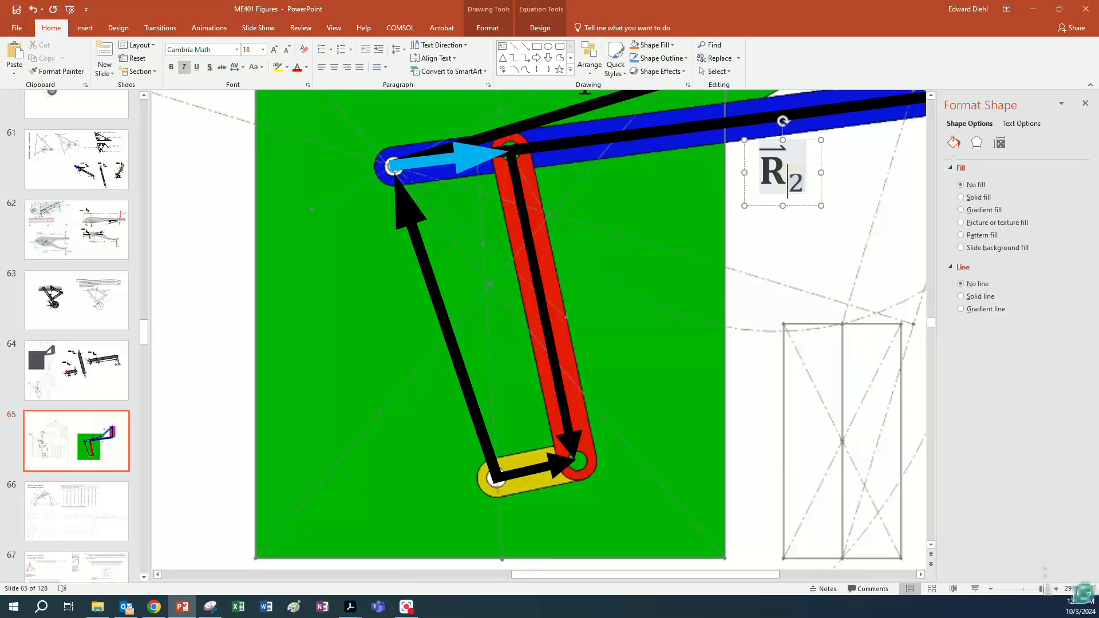
Copy the R₁ label beside the arrow between the two ground pivots and change its subscript to 5
drag(1041, 589, 1025, 588)
click(867, 405)
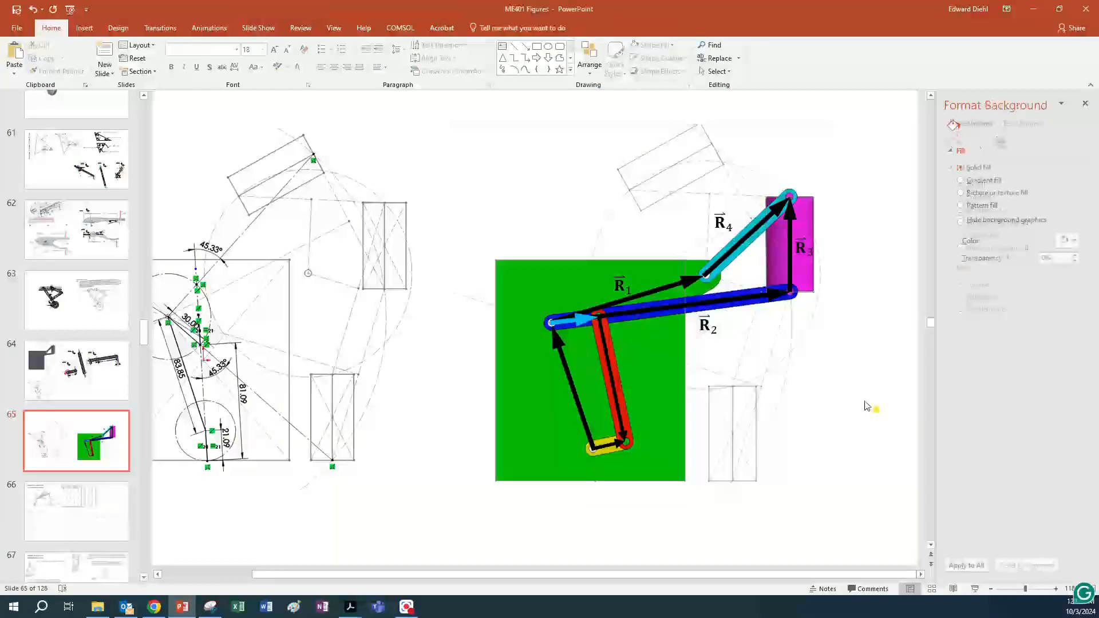
click(620, 285)
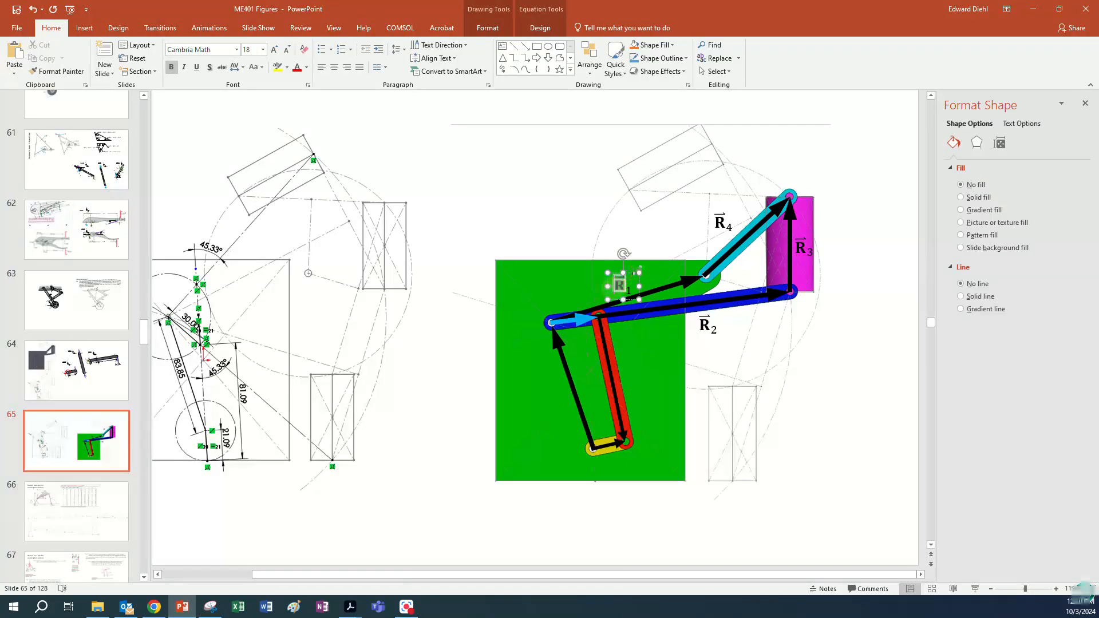
drag(631, 273, 566, 382)
click(563, 396)
double_click(563, 396)
text(5)
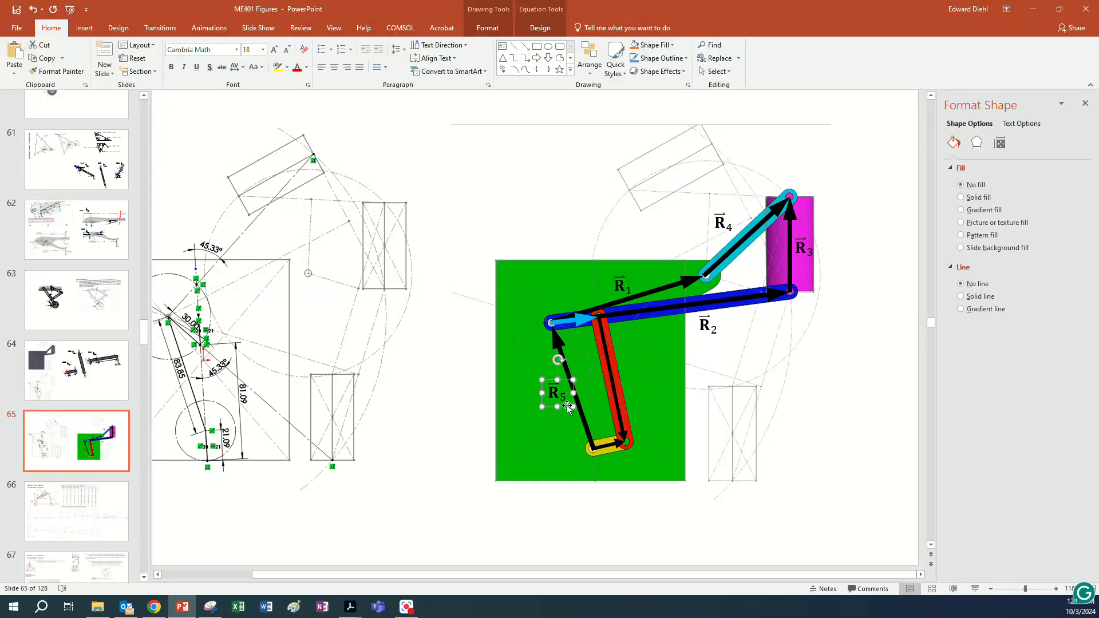
Copy the R₅ label below the yellow crank and change its subscript to 6
drag(570, 349, 628, 484)
double_click(621, 471)
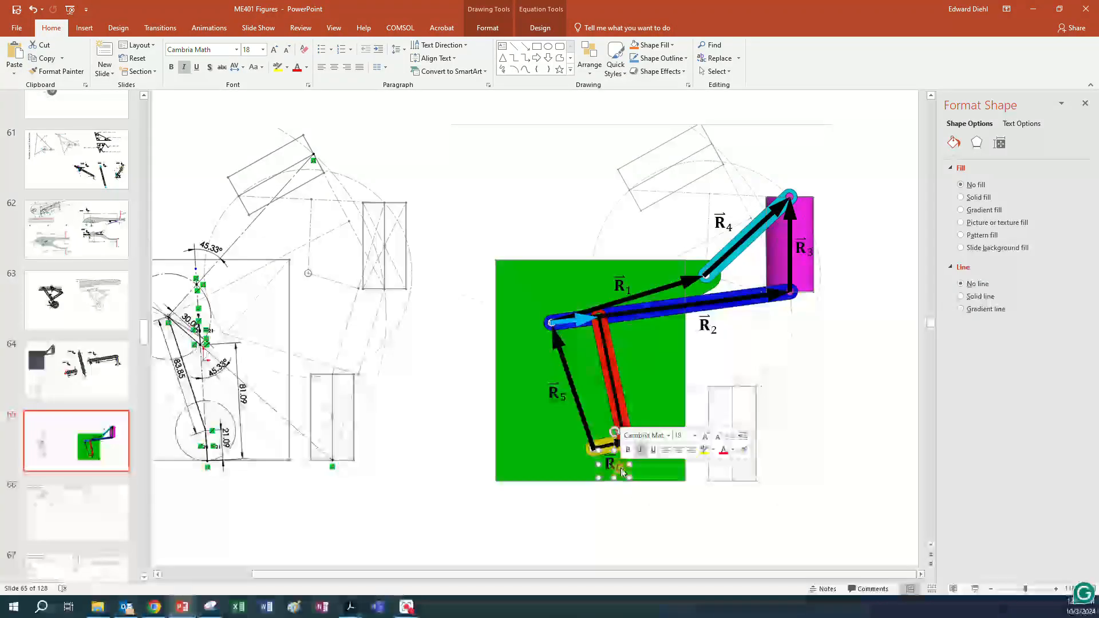
text(6)
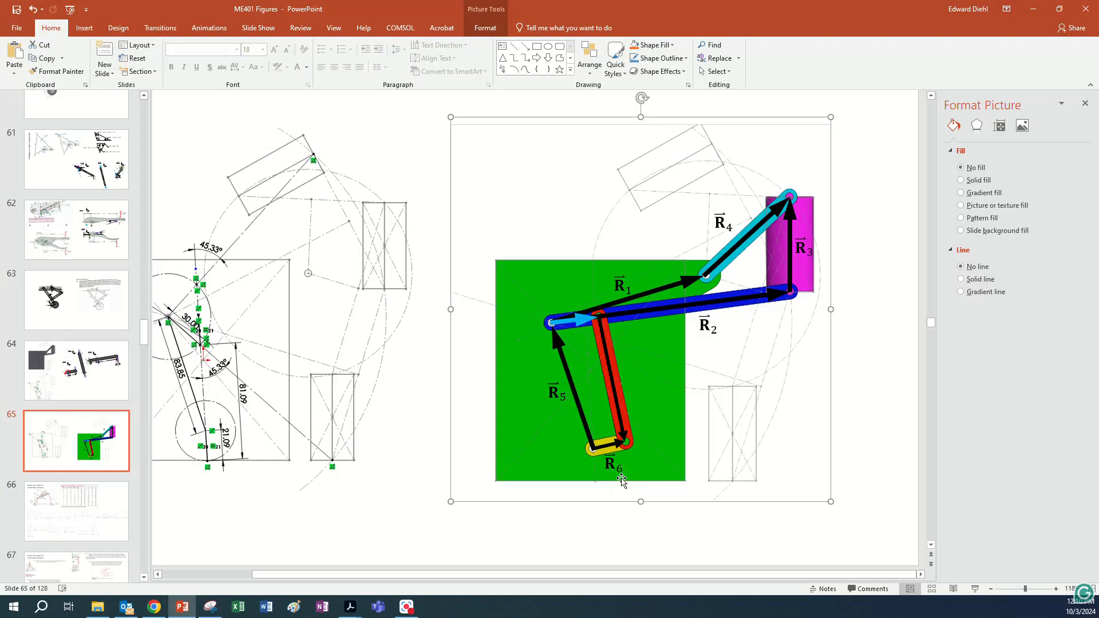
Copy the R₆ label beside the red link's arrow and change its subscript to 7
drag(619, 476, 634, 381)
double_click(635, 378)
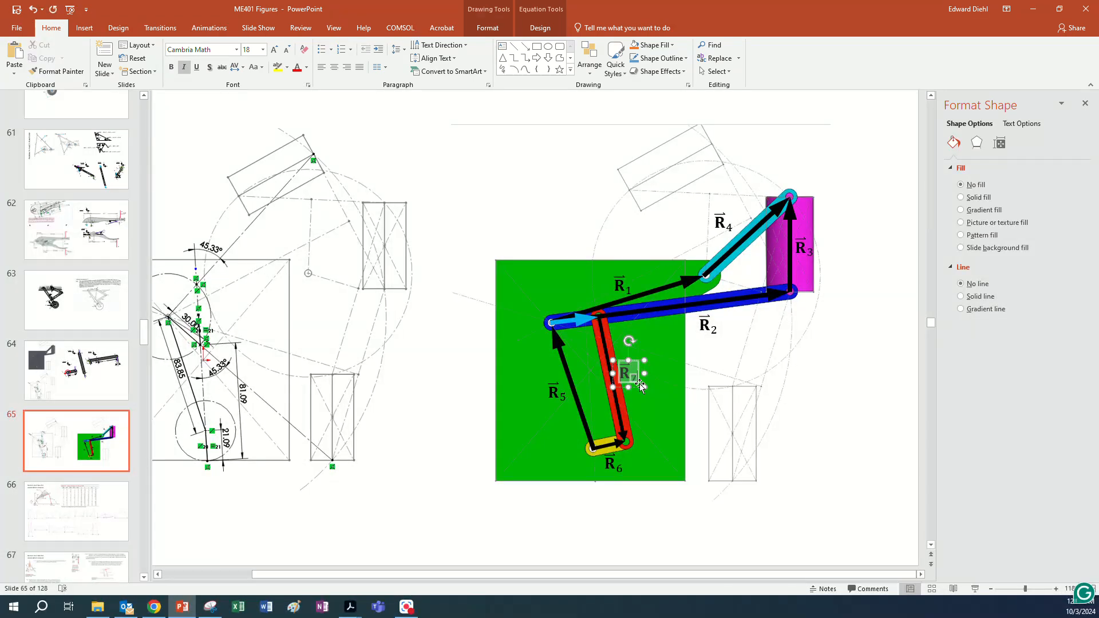
text(7)
key(Escape)
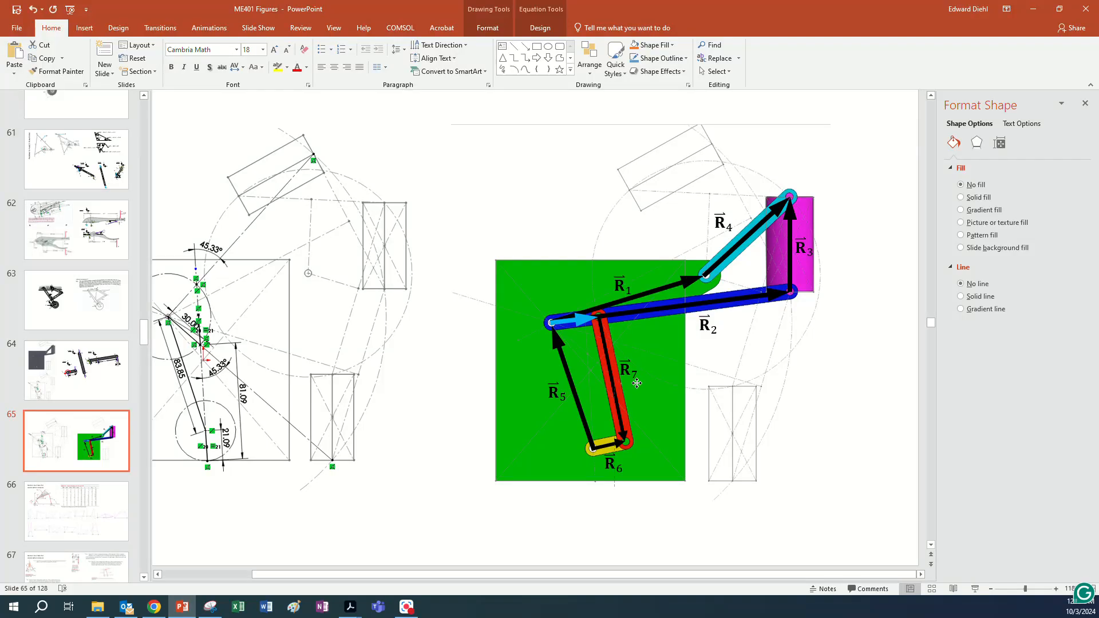
Copy the R₇ label below the light blue arrow on the blue link
click(635, 382)
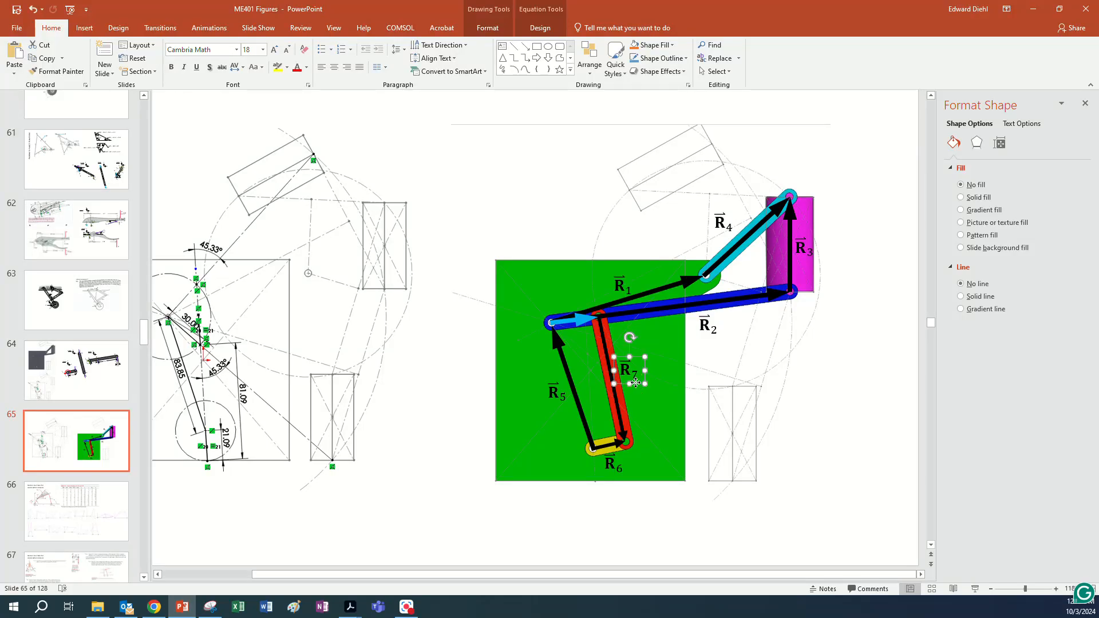
click(635, 383)
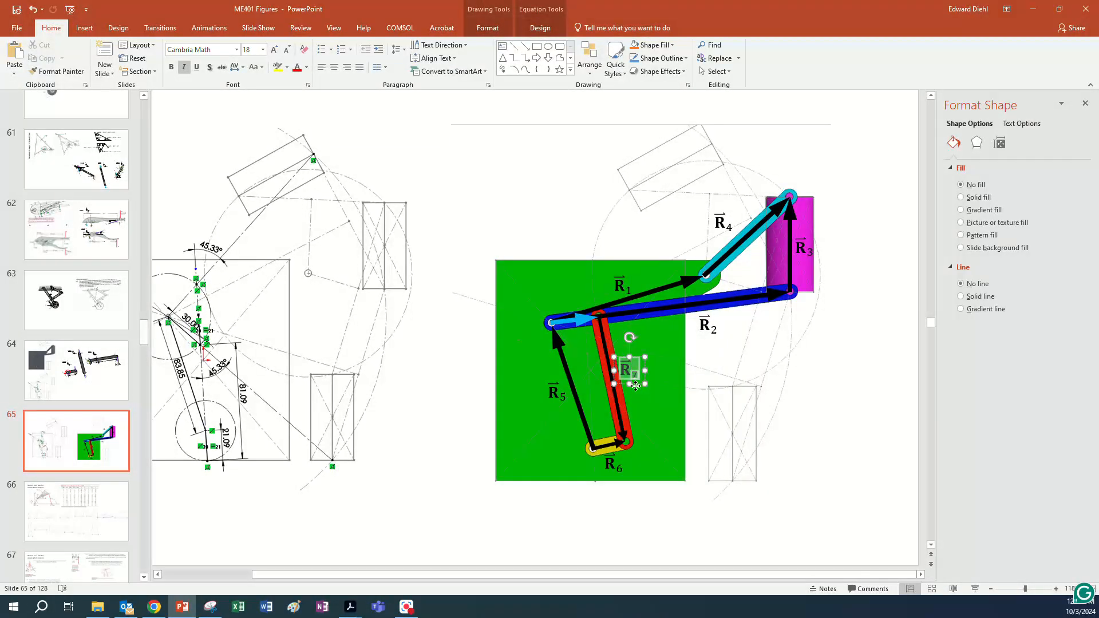
click(635, 386)
click(634, 382)
drag(633, 381, 587, 347)
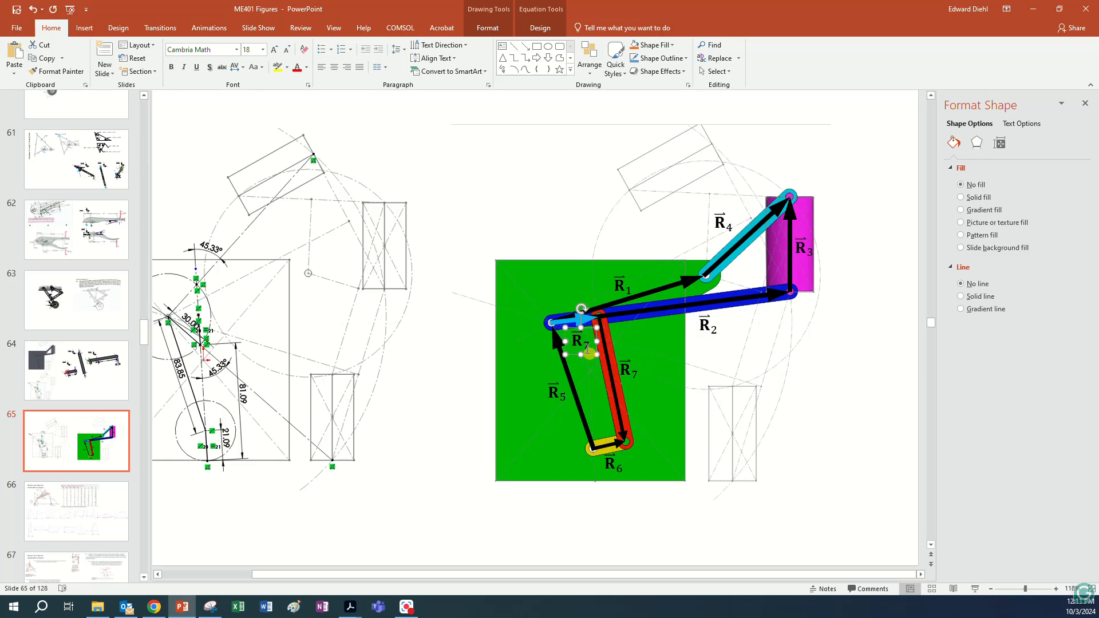
click(588, 347)
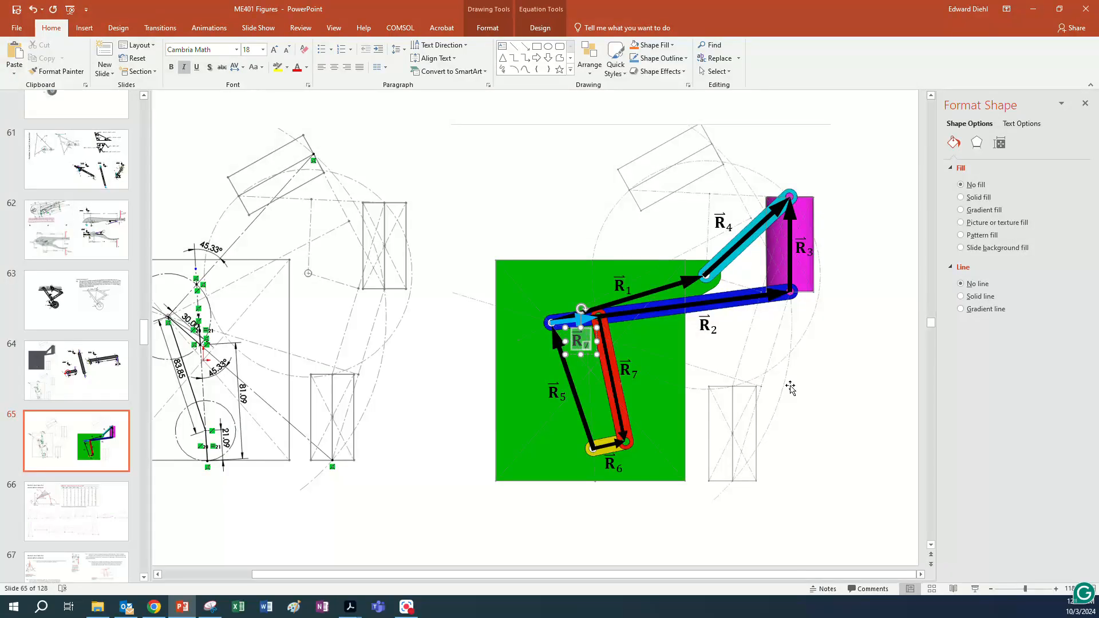
click(867, 397)
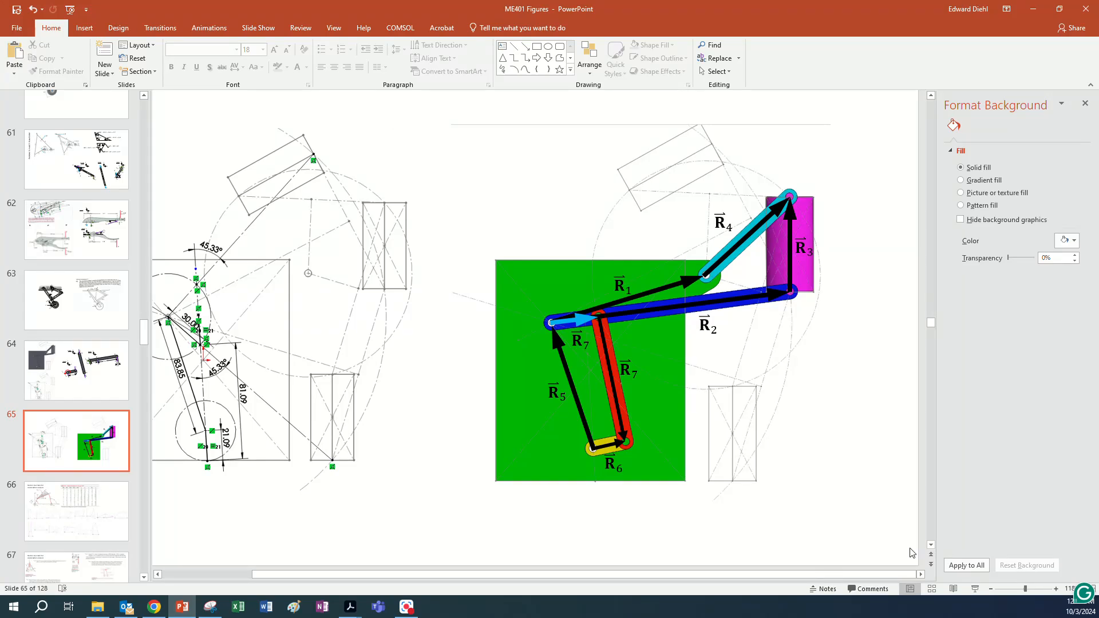
click(1015, 589)
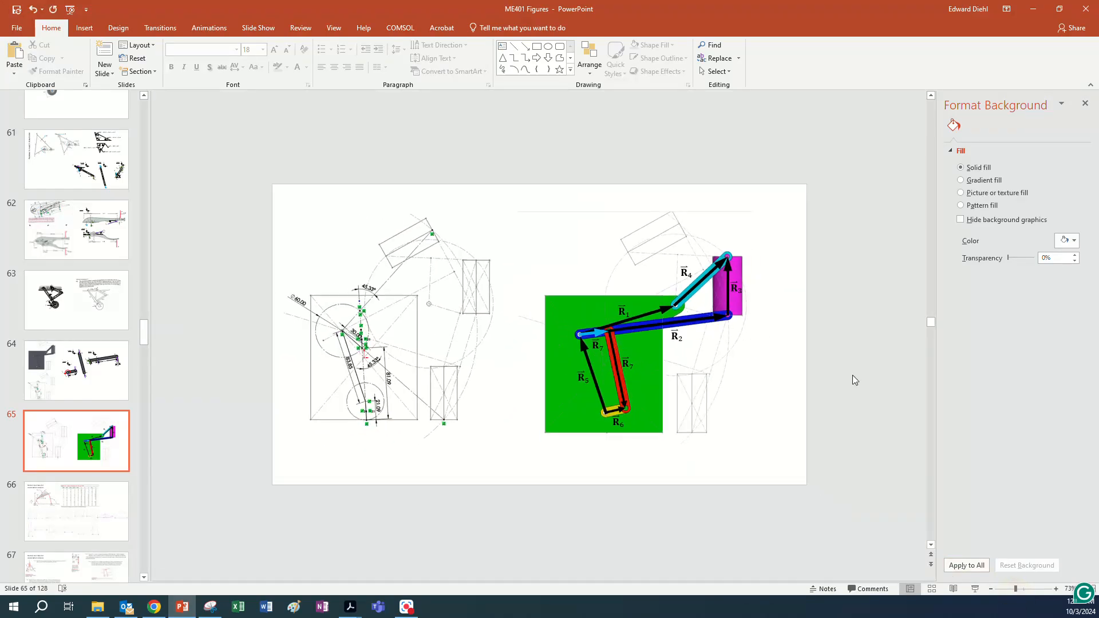
Copy the colored mechanism picture with all its vector arrows and labels, then switch to Word and create a blank document
drag(820, 173, 479, 522)
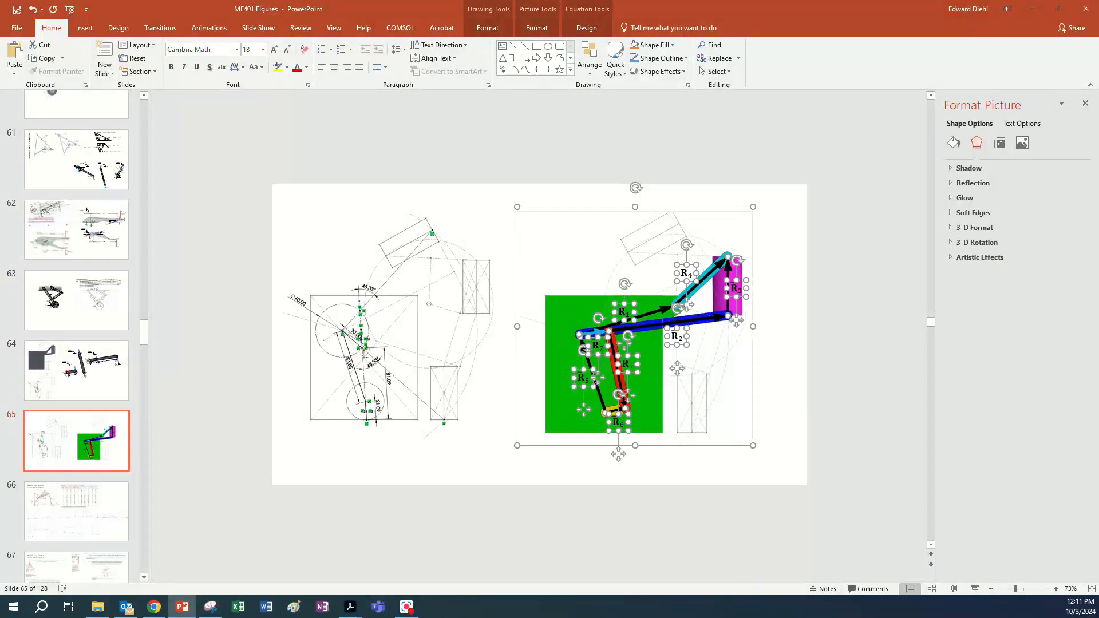
click(266, 606)
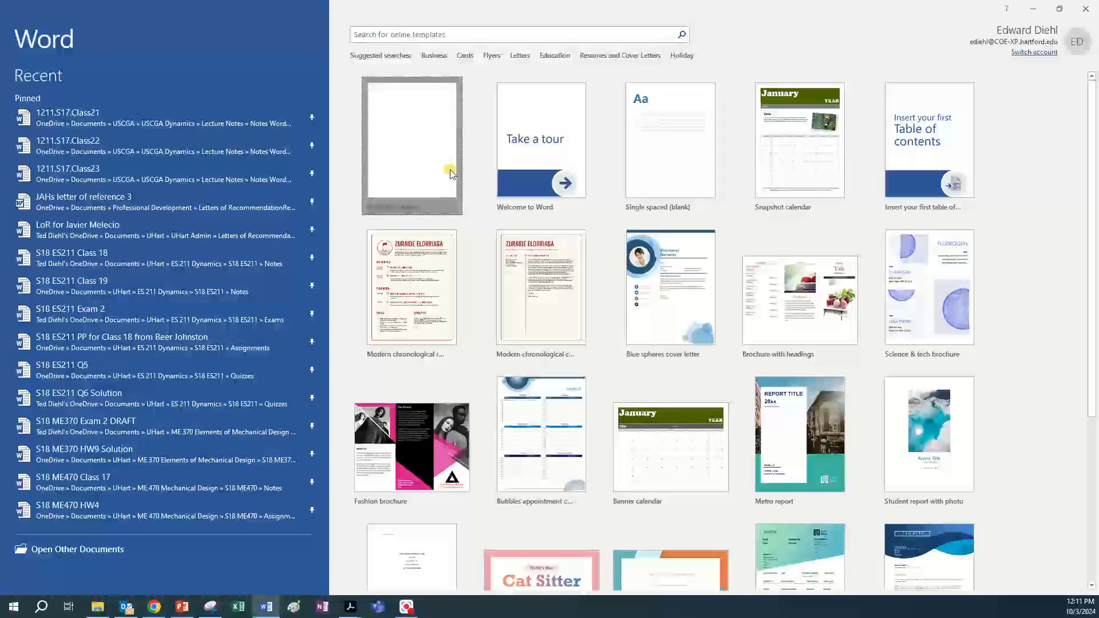
click(412, 205)
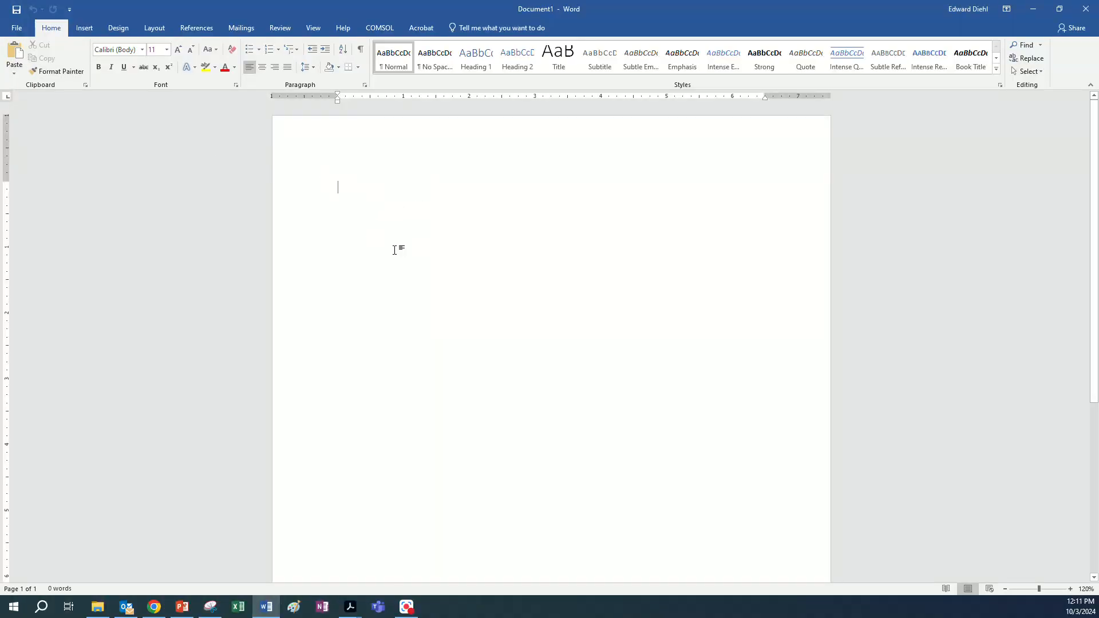
Try to paste the copied figure as separate shapes and shrink it as a whole, and undo the paste
key(ctrl+v)
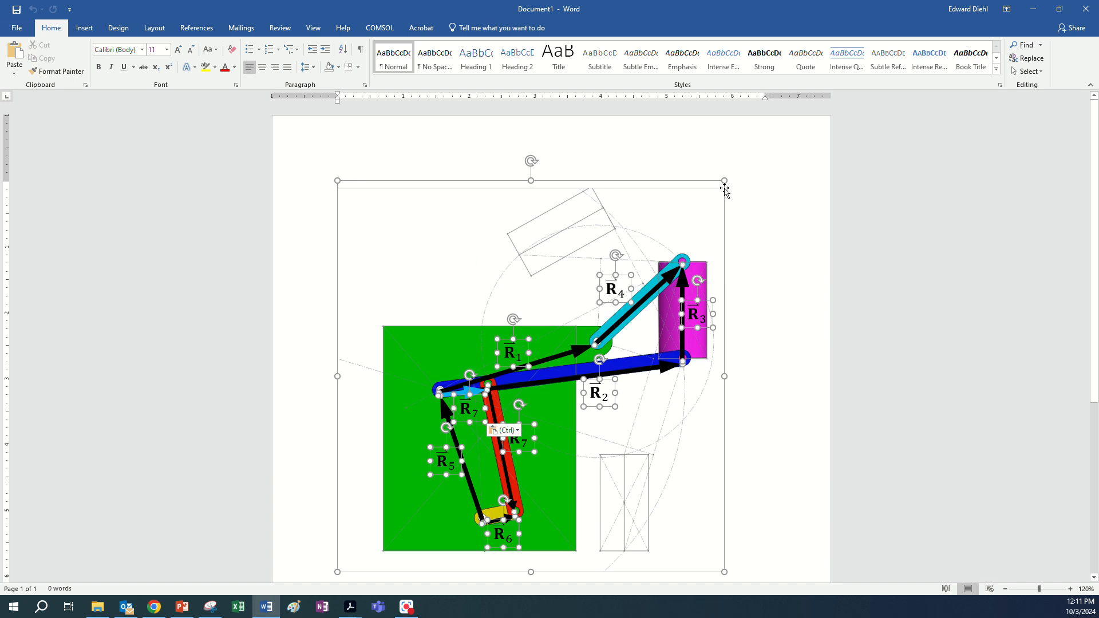
drag(723, 181, 573, 334)
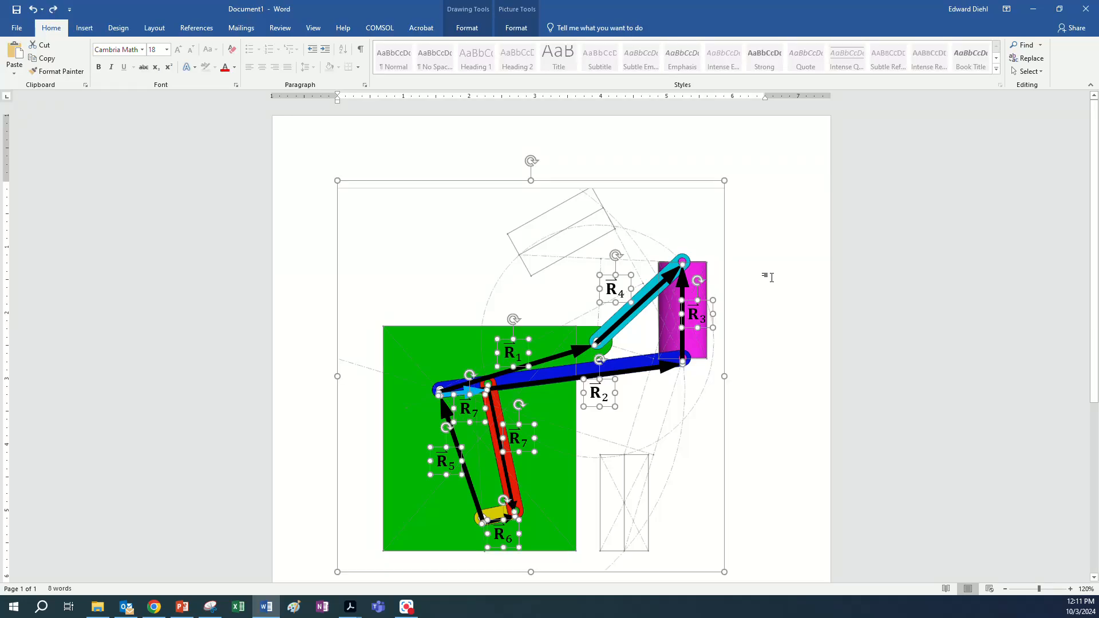
click(32, 9)
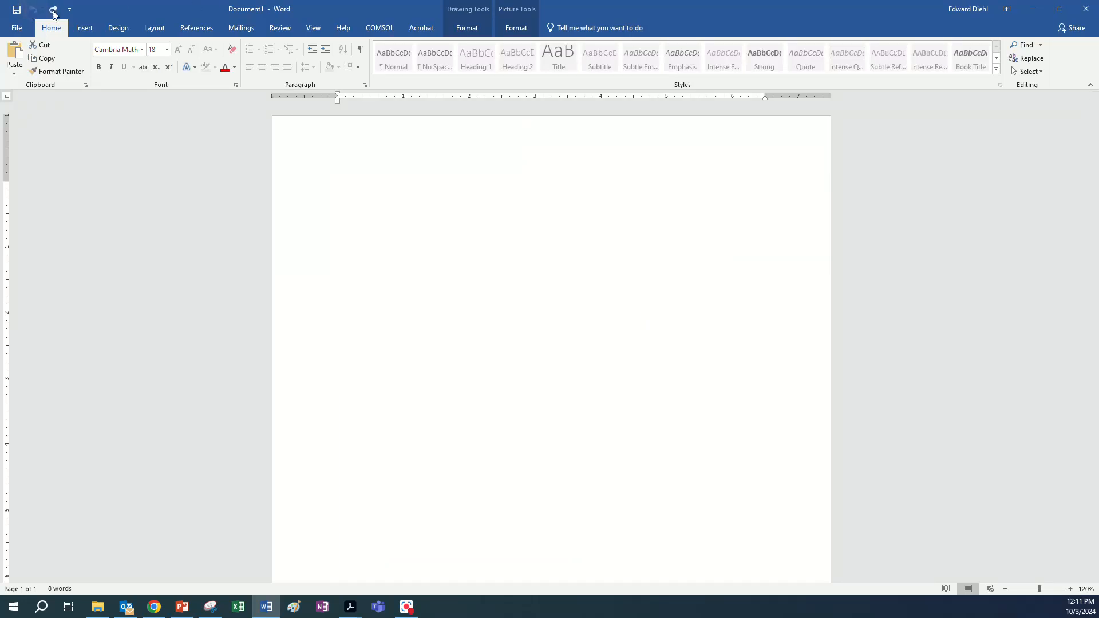
Paste the copied mechanism figure into the blank document as a Picture (Enhanced Metafile)
click(14, 73)
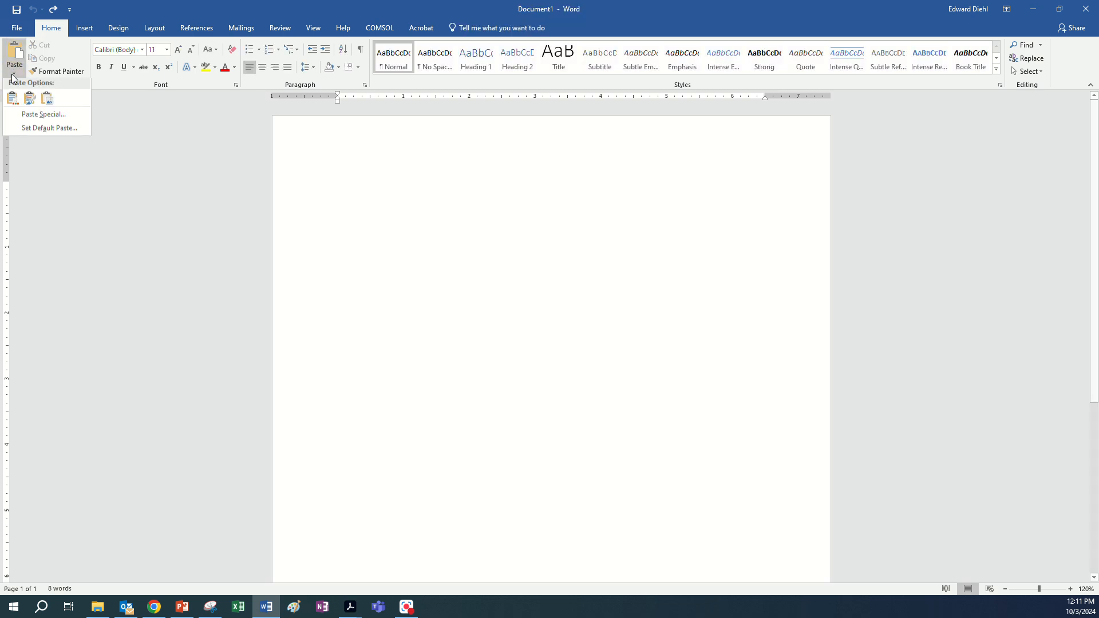
click(52, 118)
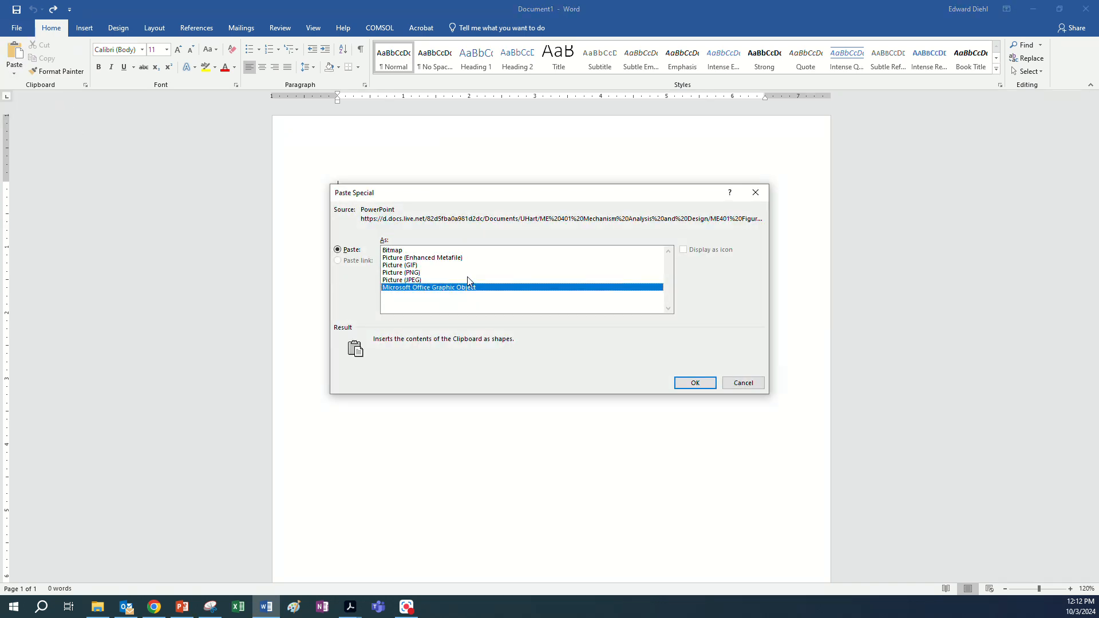
click(444, 259)
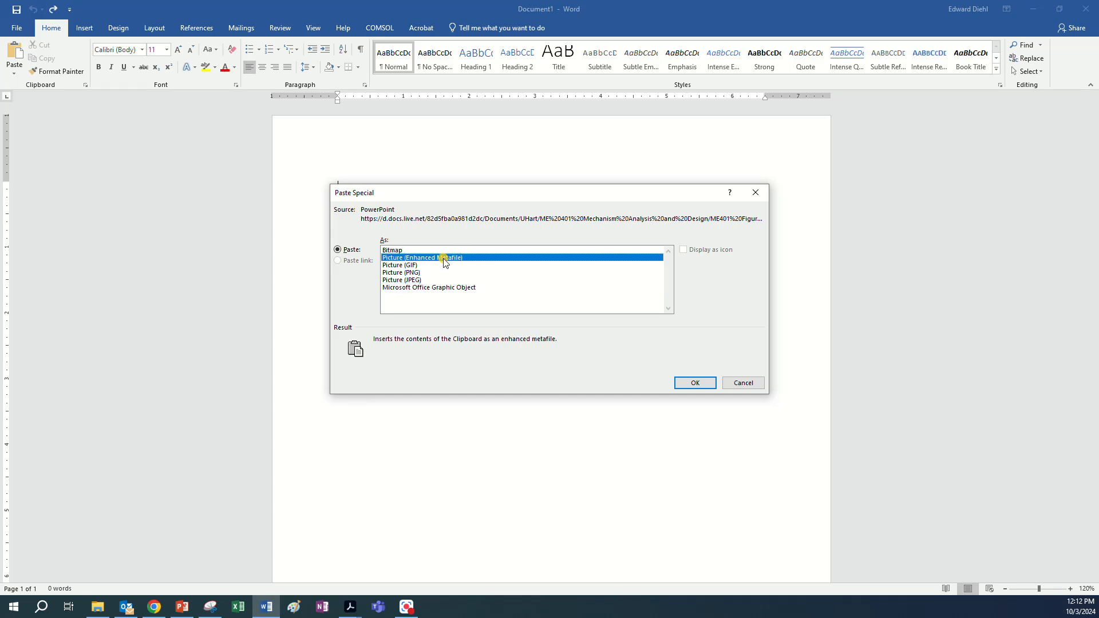
click(707, 385)
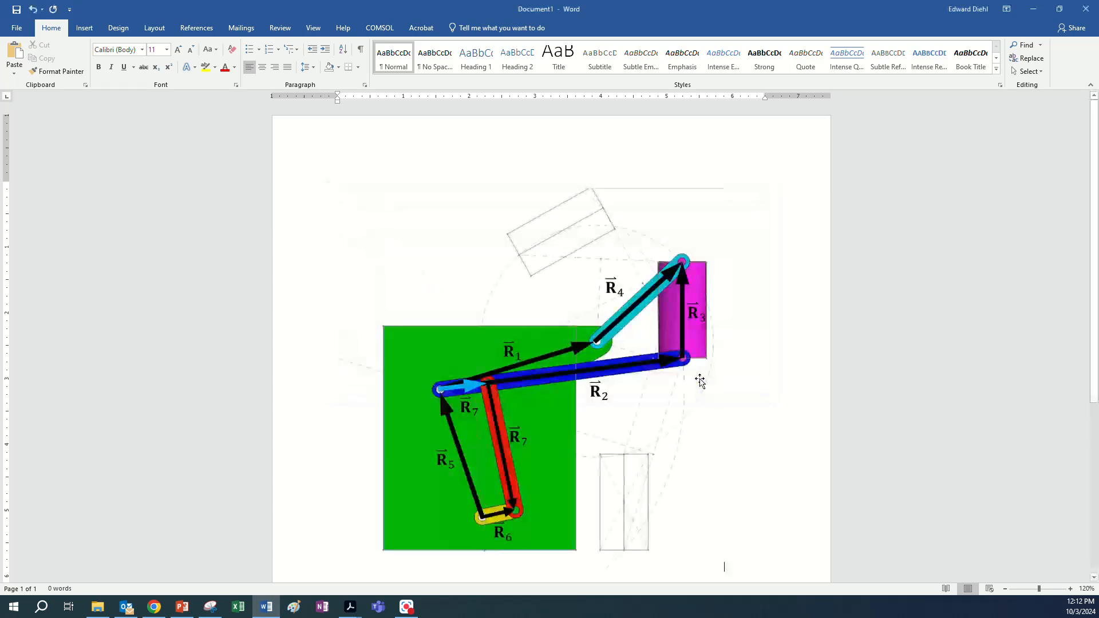
Shrink the pasted mechanism picture proportionally to about 3.2 inches wide and inspect its arrows and labels enlarged
click(692, 271)
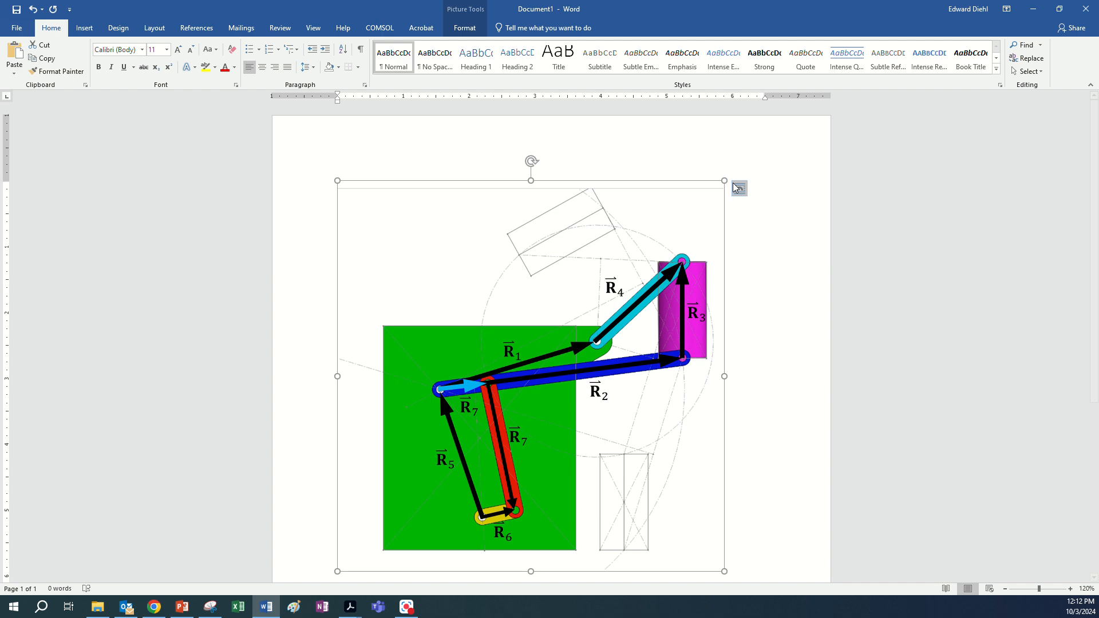
drag(725, 180, 547, 393)
click(1050, 589)
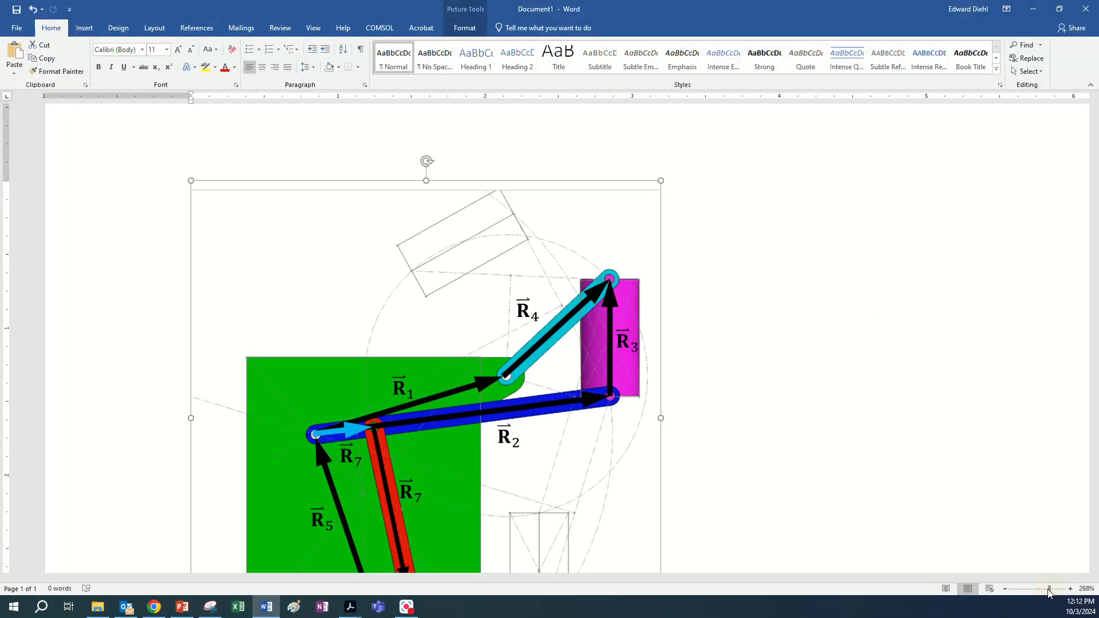
click(719, 436)
scroll(491, 317, down, 1)
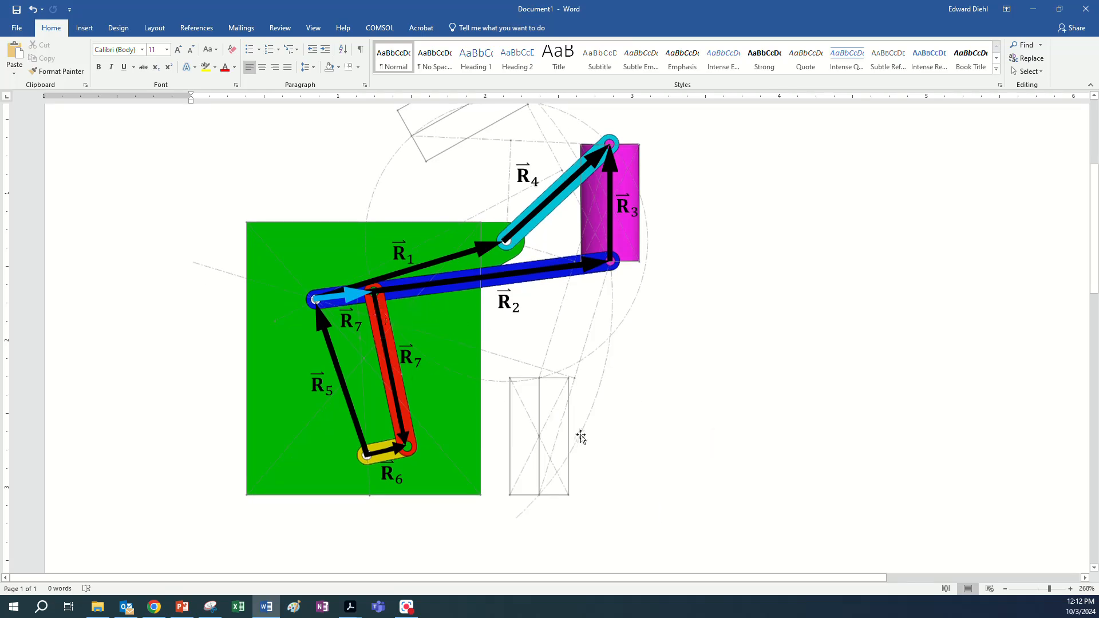
click(1043, 589)
click(497, 358)
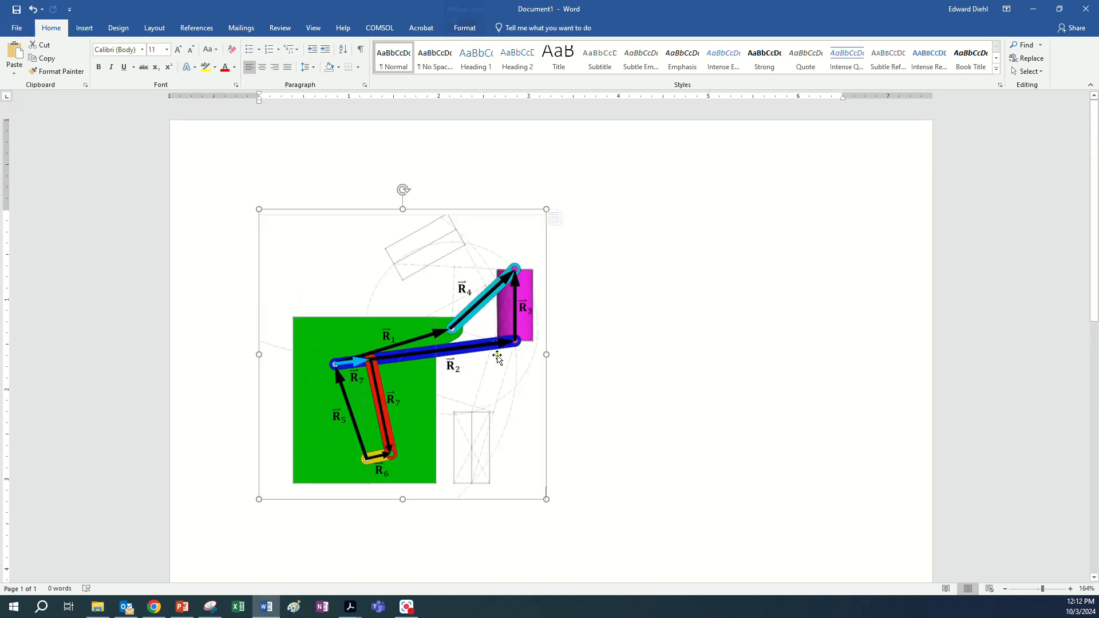
Delete the pasted mechanism picture from the Word document
click(581, 353)
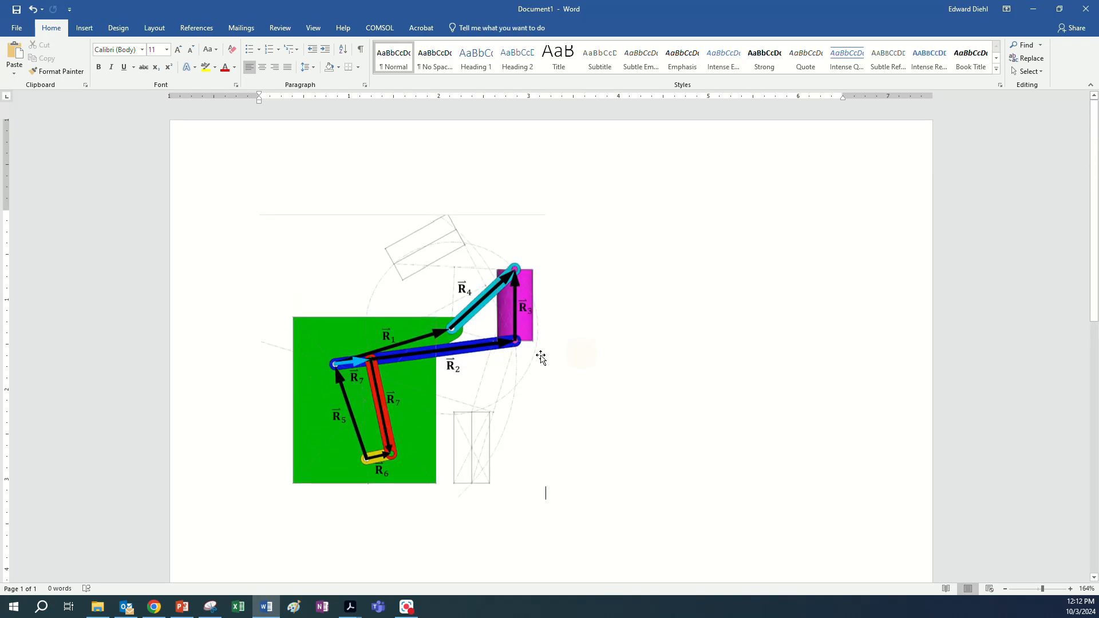
click(509, 356)
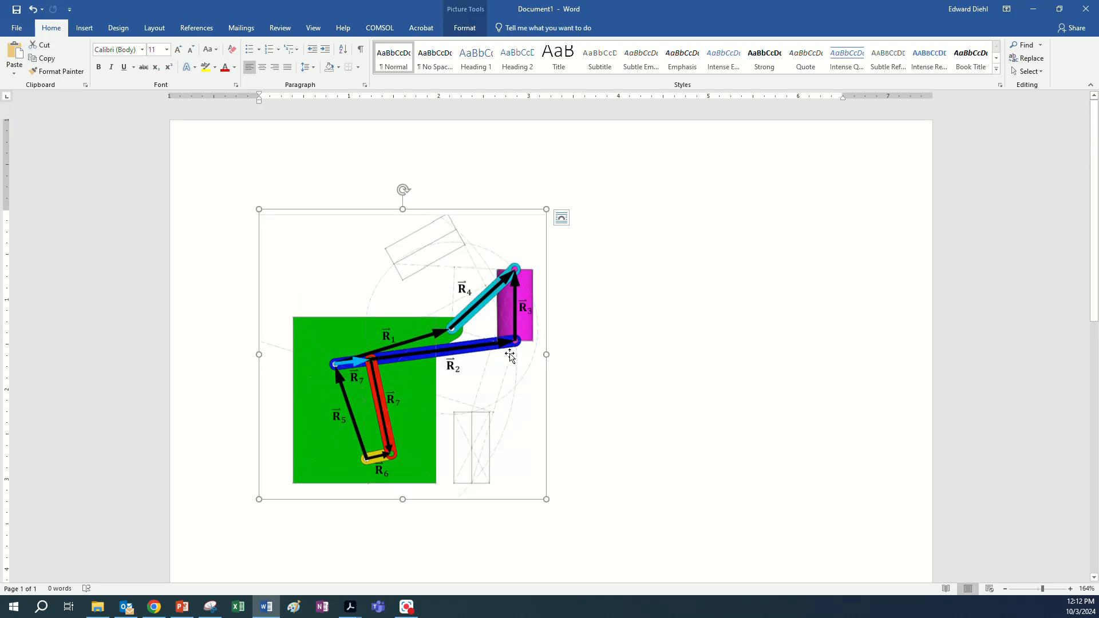
key(Delete)
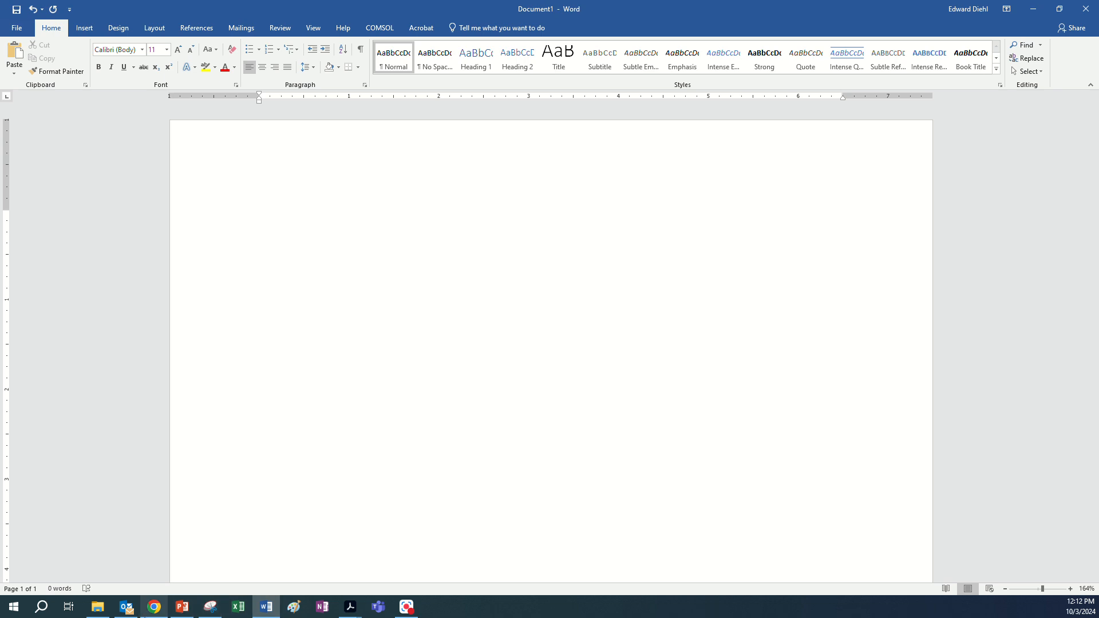
Copy only the vector arrows and labels from the PowerPoint slide and paste them into Word as a Picture (Enhanced Metafile)
click(182, 606)
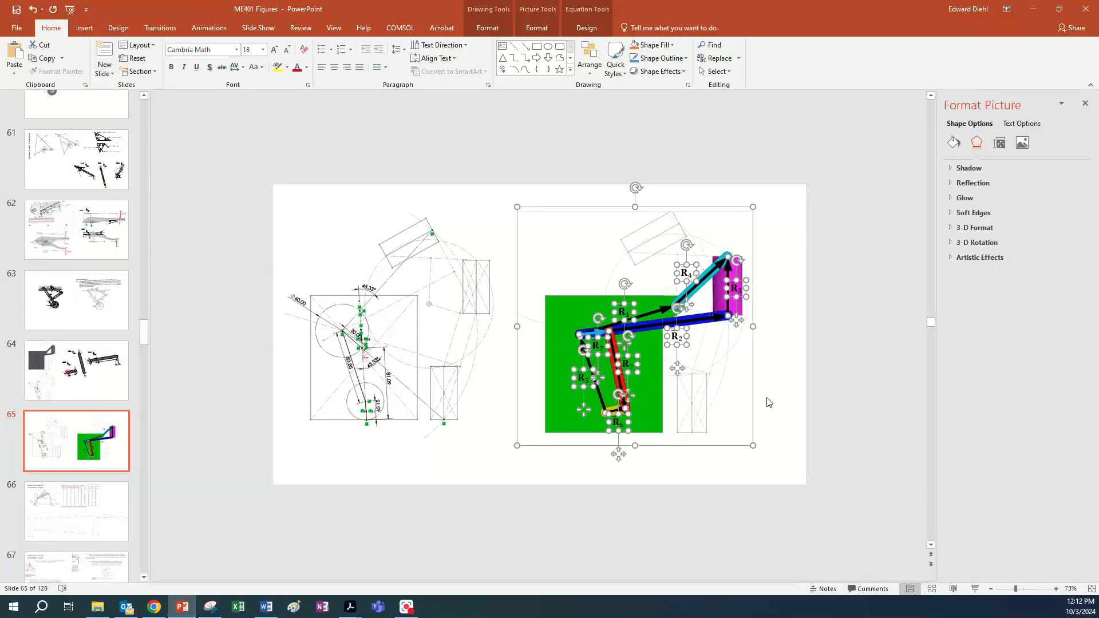
shift+click(727, 387)
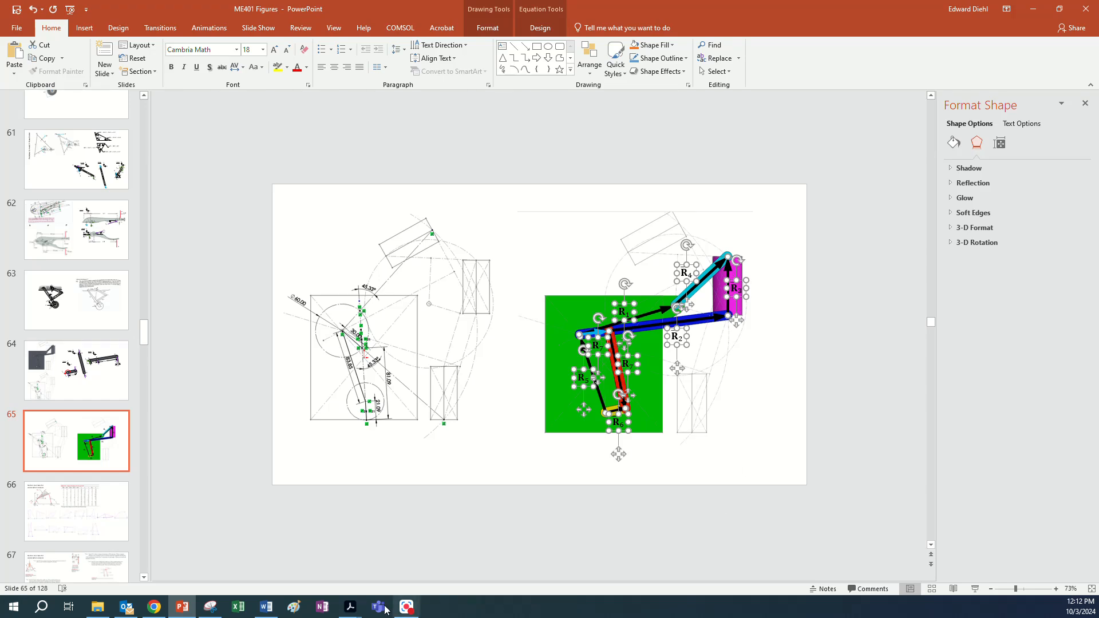
click(266, 606)
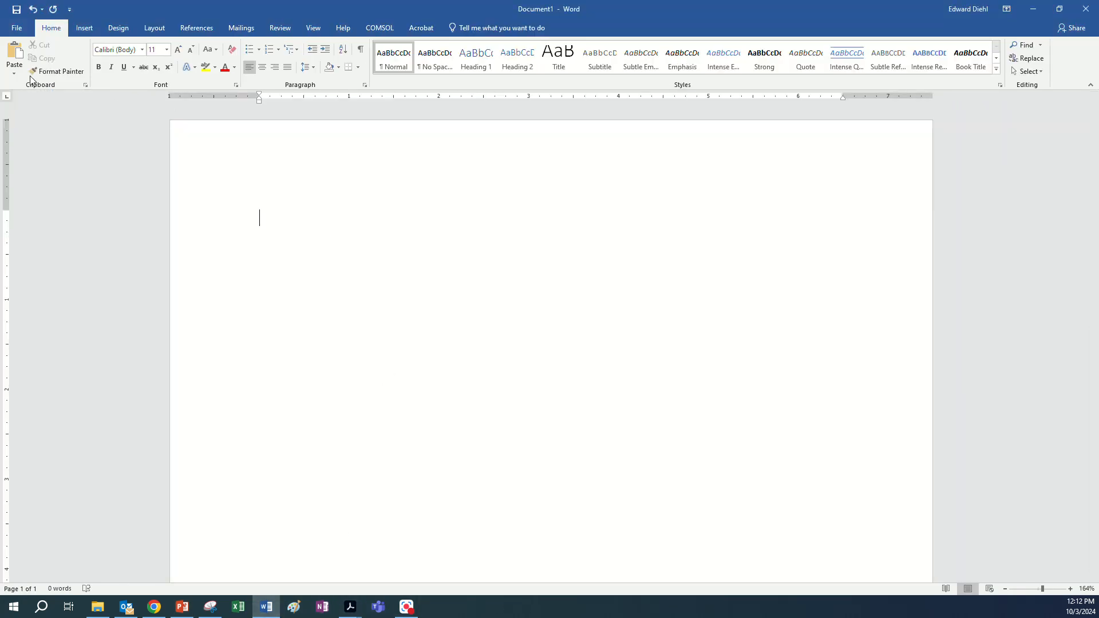
click(14, 73)
click(35, 118)
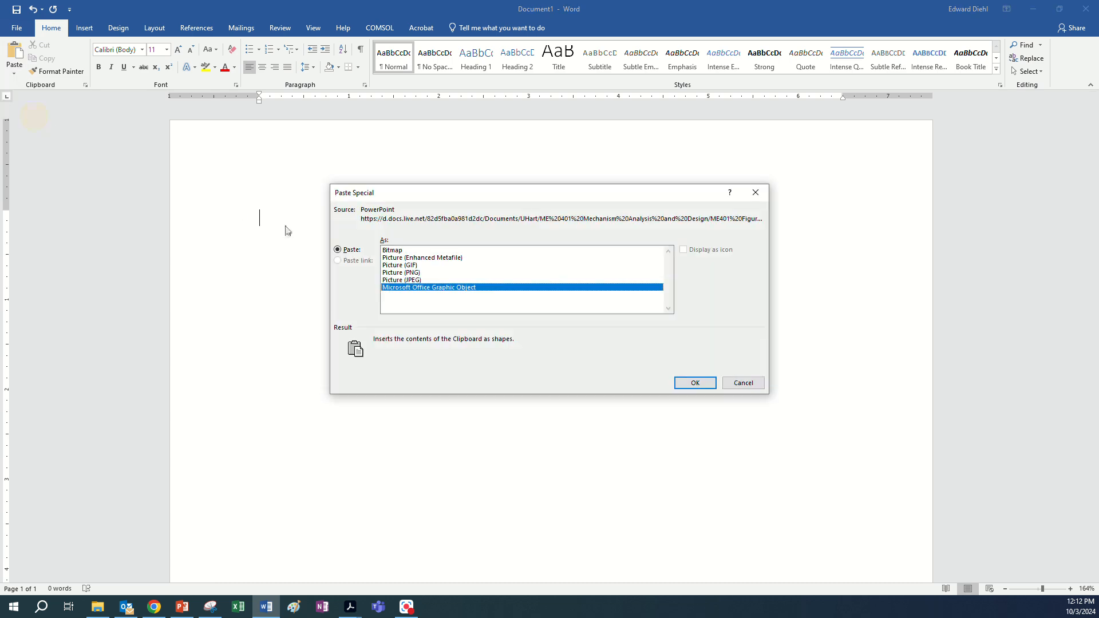
click(436, 258)
click(694, 382)
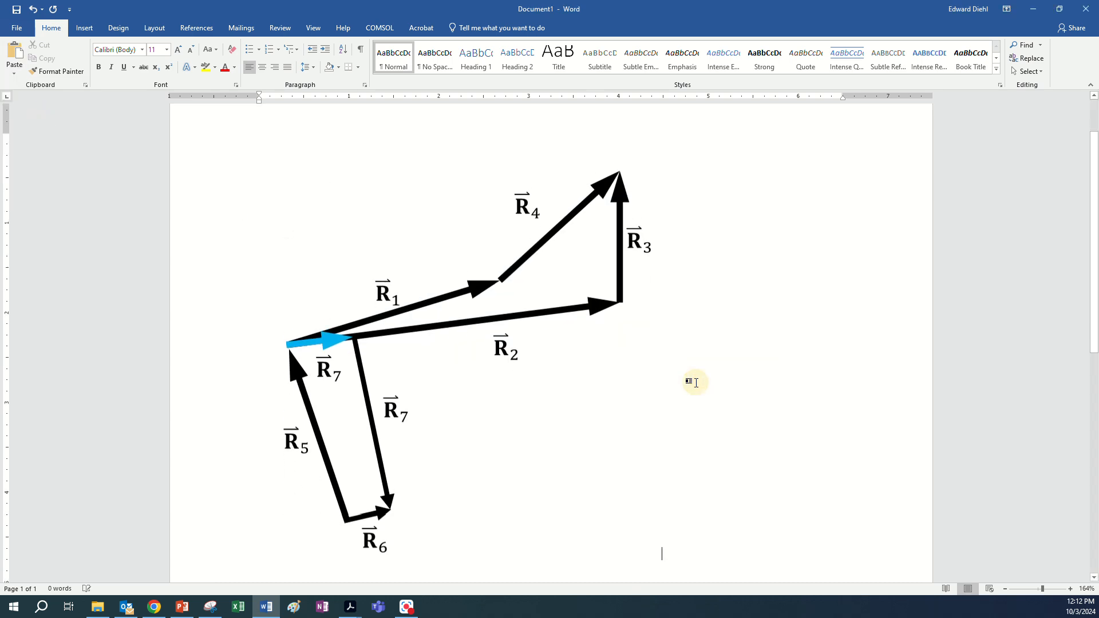
Delete the pasted vector diagram from the Word document and return to the mechanism slide in PowerPoint
click(548, 337)
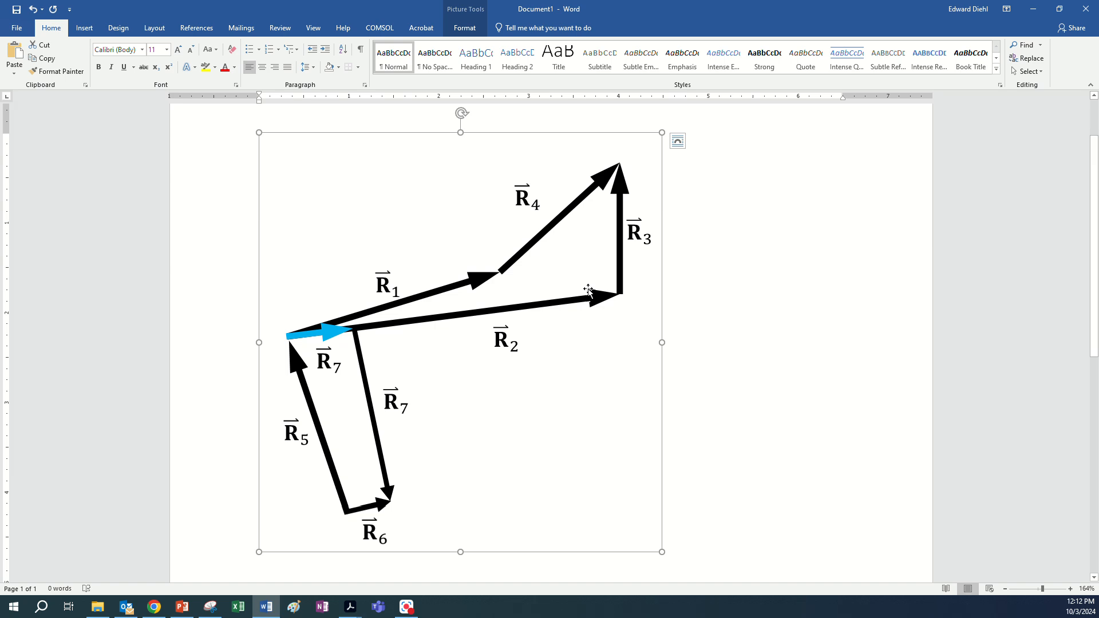
key(Delete)
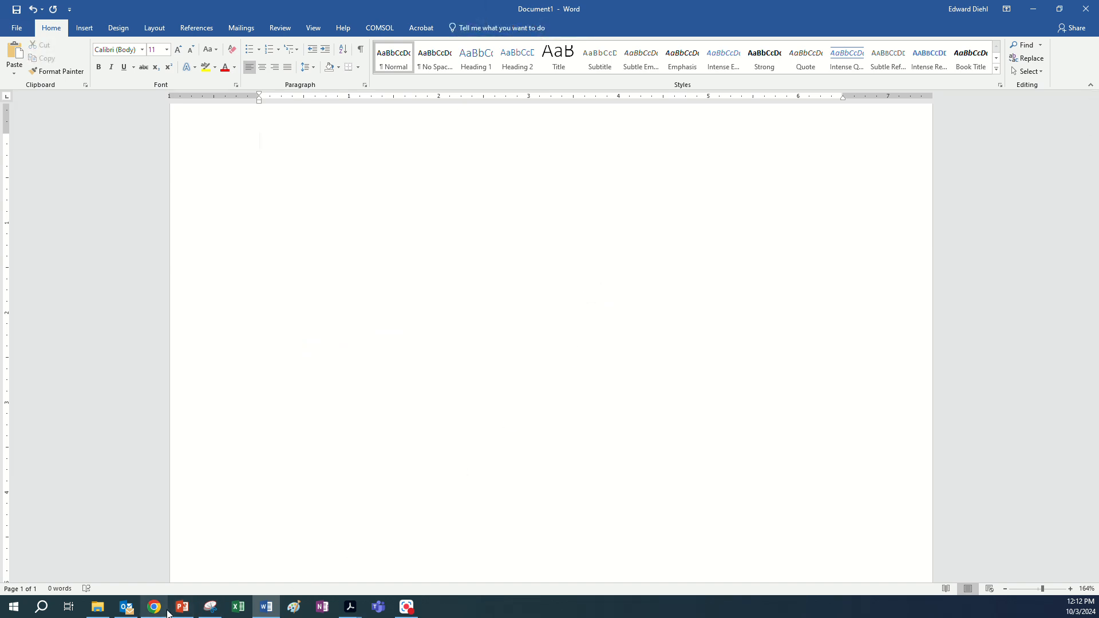
click(181, 607)
click(811, 444)
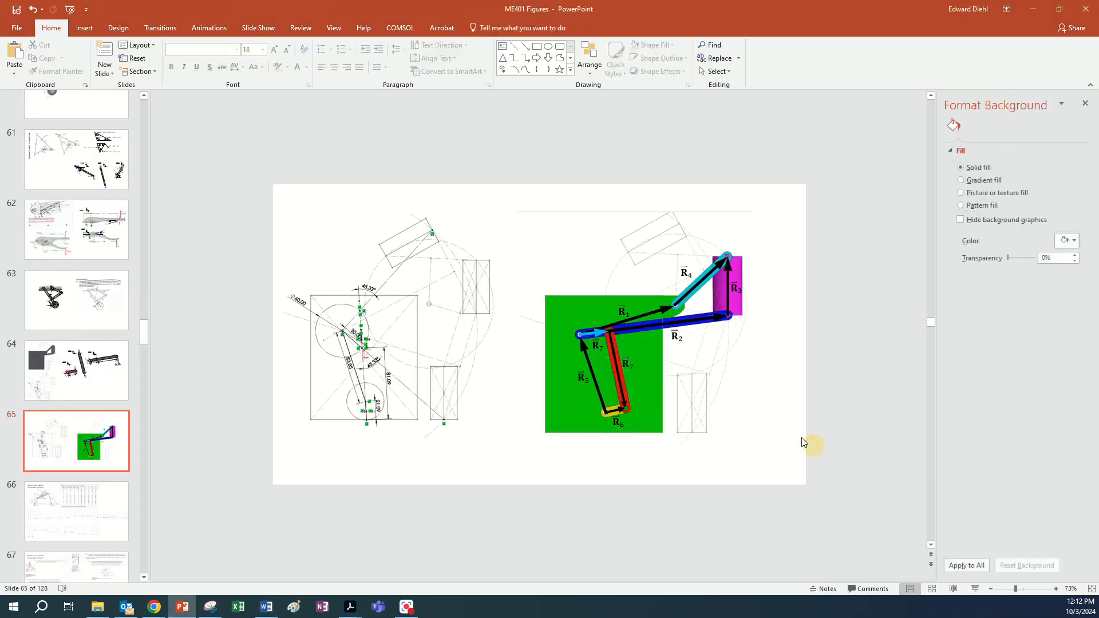
click(715, 407)
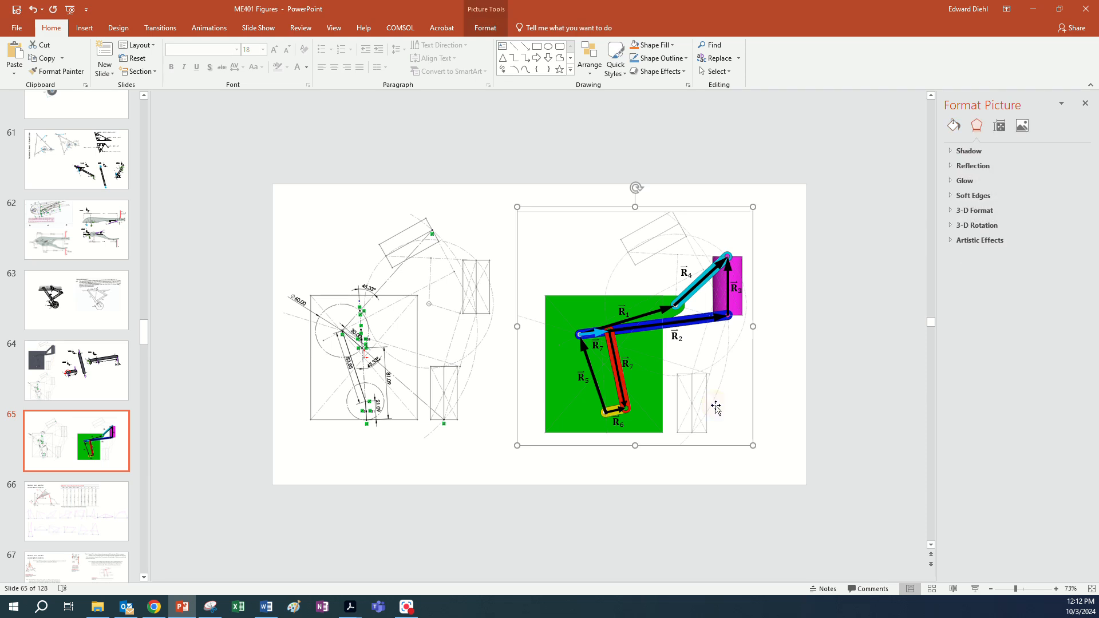
click(824, 411)
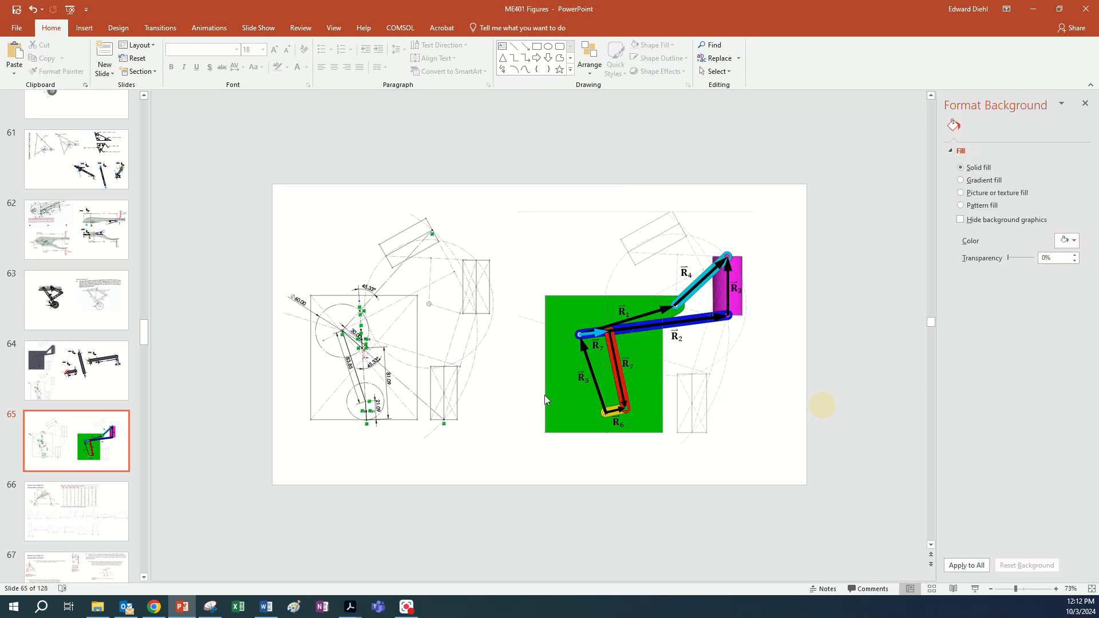
Duplicate slide 65 and delete the colored mechanism picture from the copy, keeping its vector arrows and labels
right_click(69, 438)
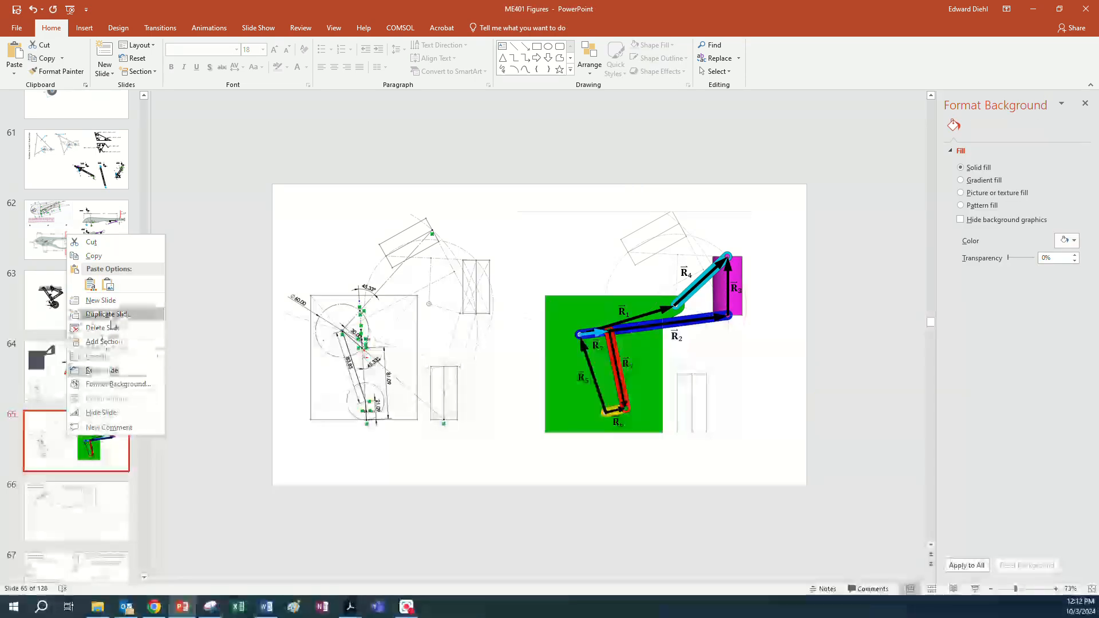
click(107, 314)
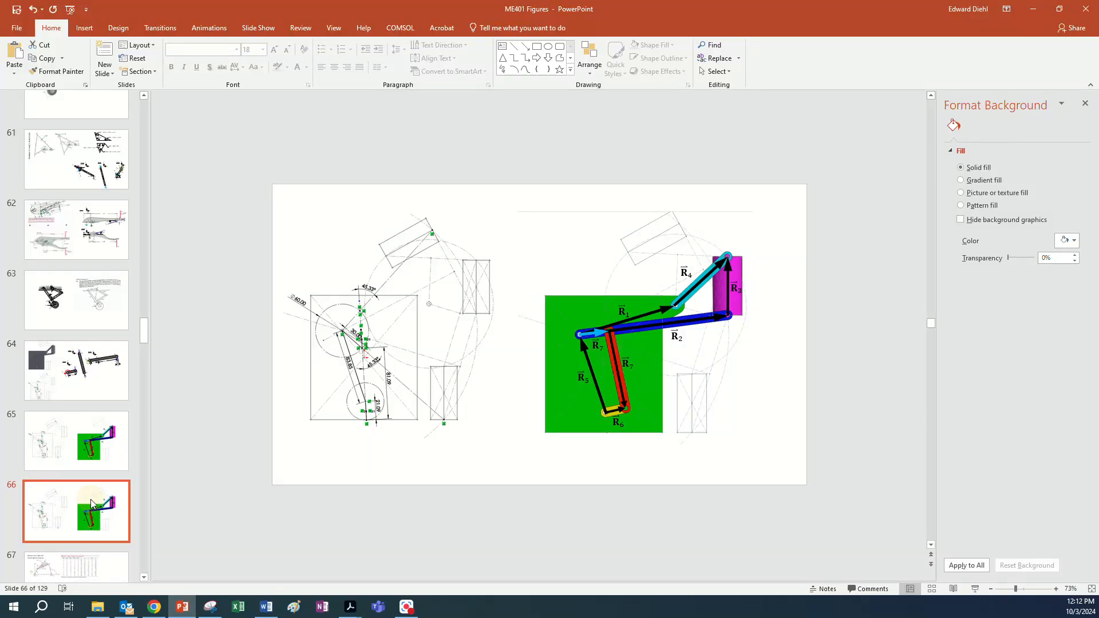
click(550, 399)
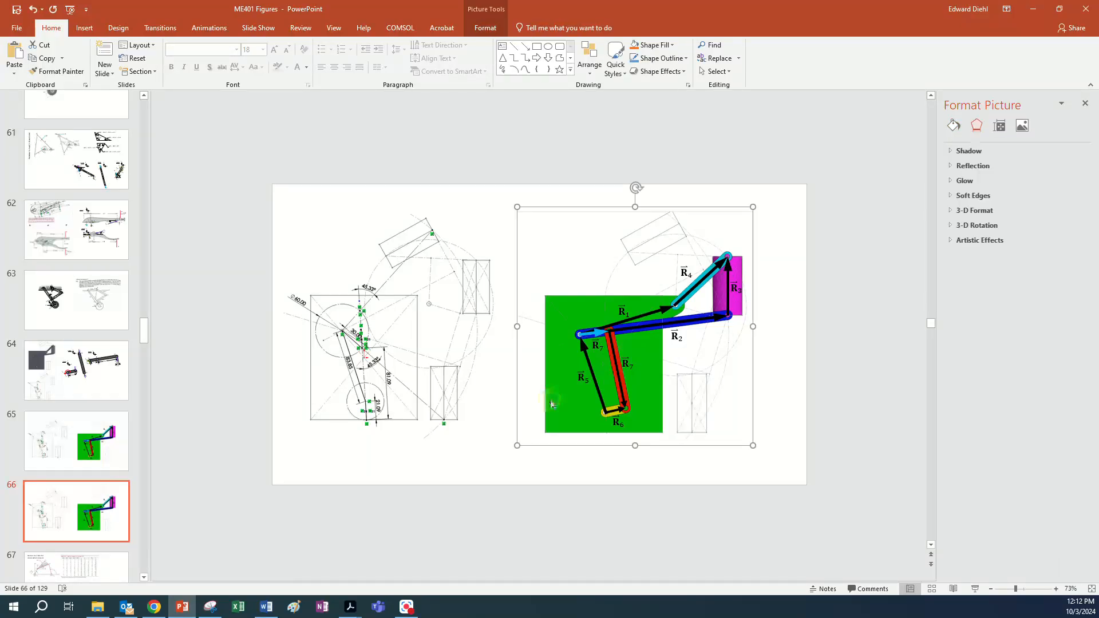
key(Delete)
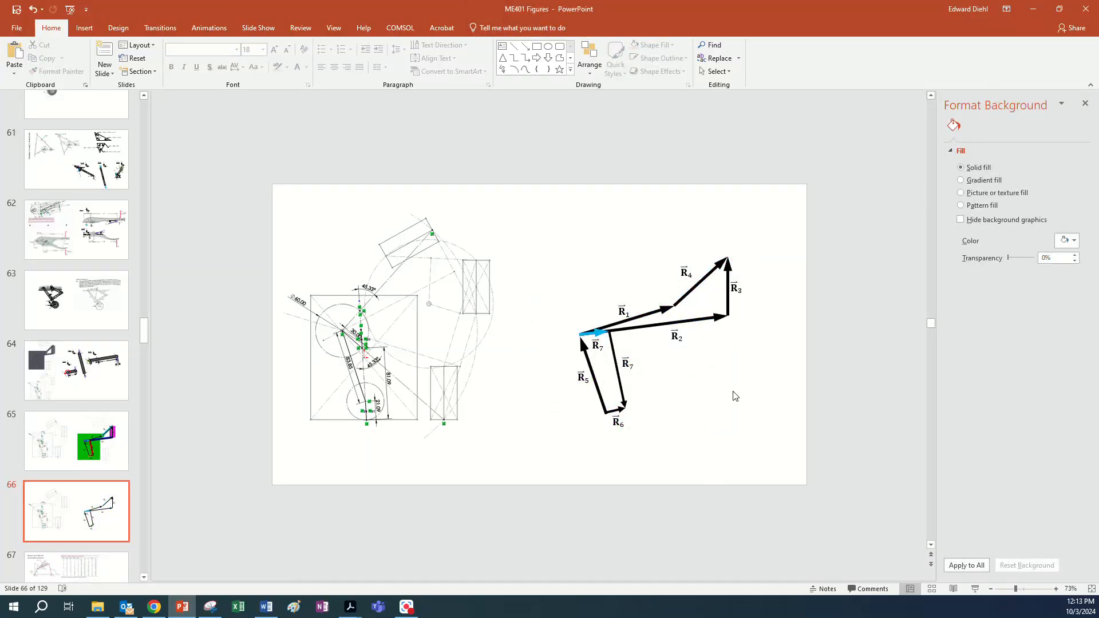
On slide 65, move the dimensioned linkage sketch slightly up and left past the slide's edge and bring it to the front
click(52, 464)
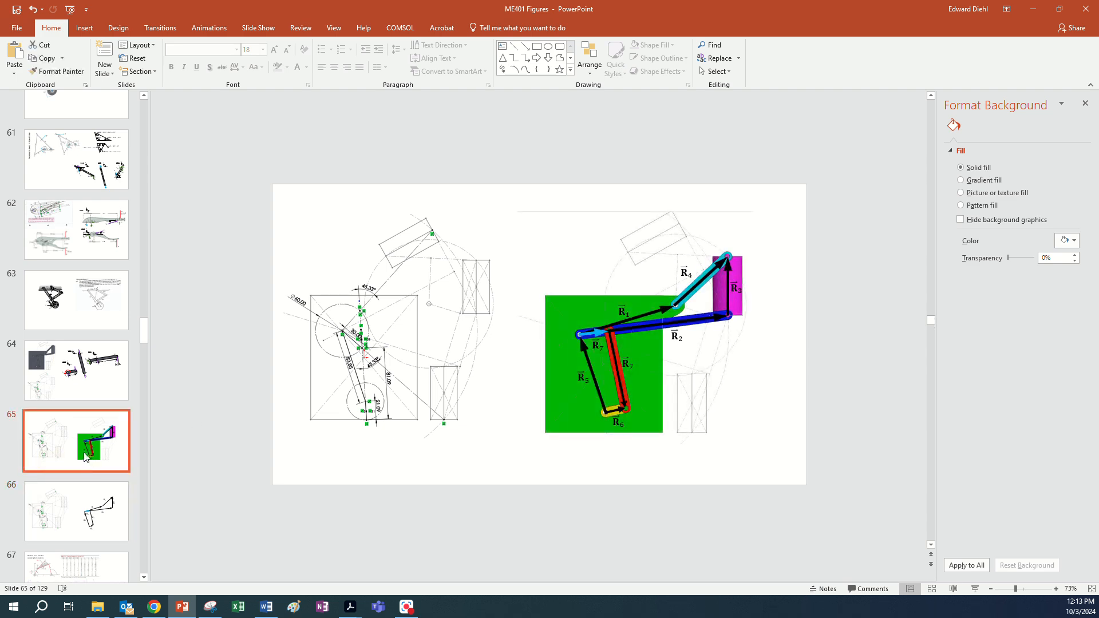
click(405, 367)
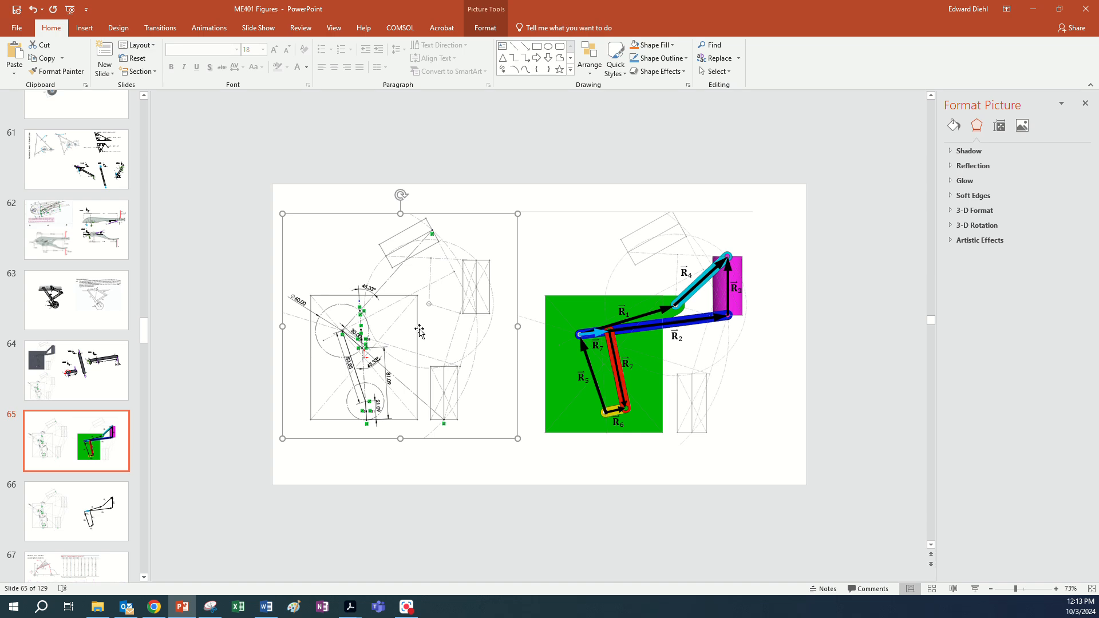
drag(438, 278, 419, 267)
right_click(419, 267)
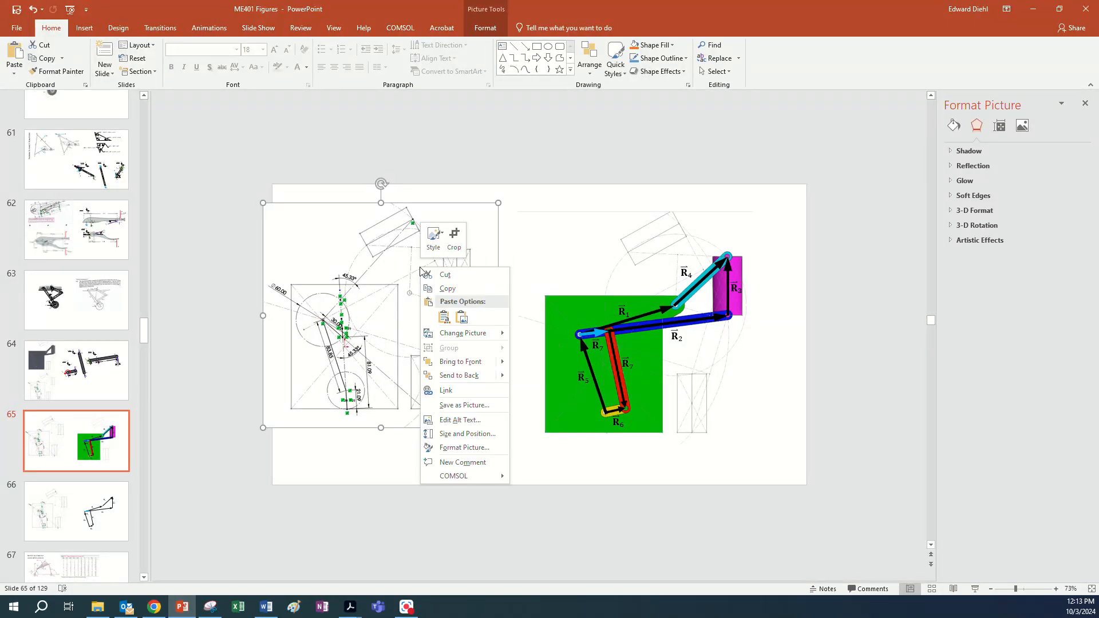
click(467, 366)
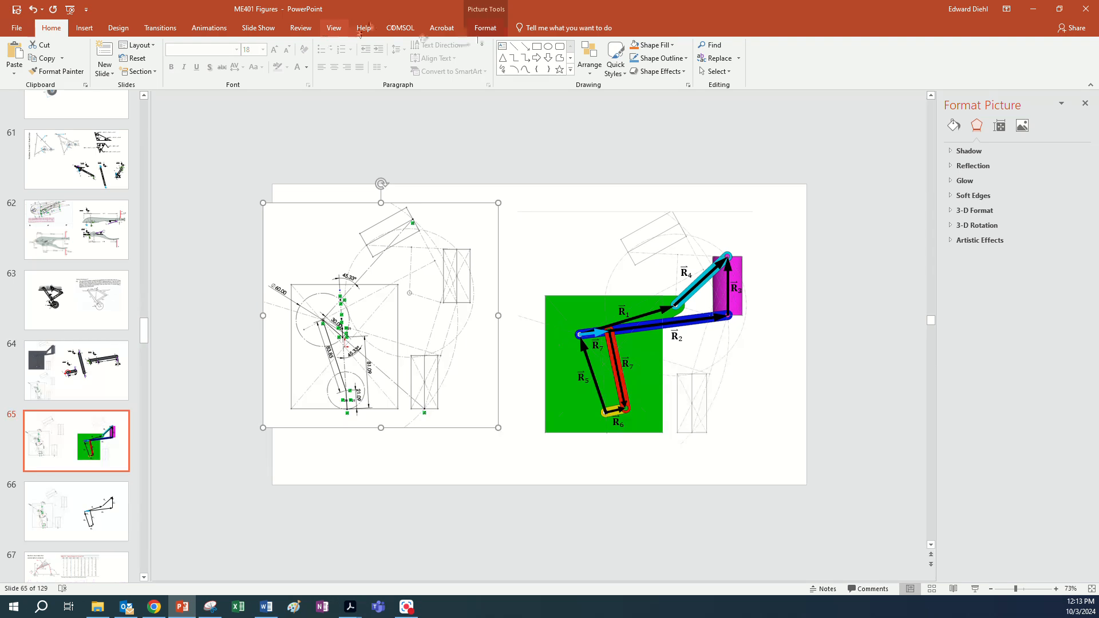
Make the dimensioned sketch's white background transparent and scale the sketch to match the colored mechanism, leaving it beside the mechanism
click(484, 30)
click(96, 57)
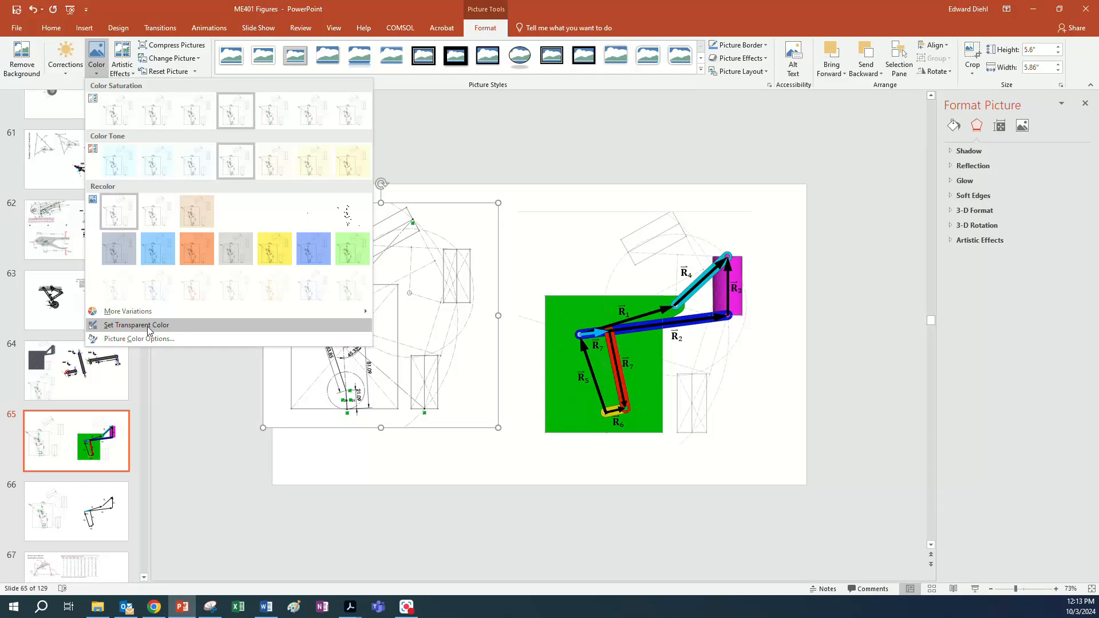
click(137, 325)
click(279, 338)
drag(349, 347, 596, 371)
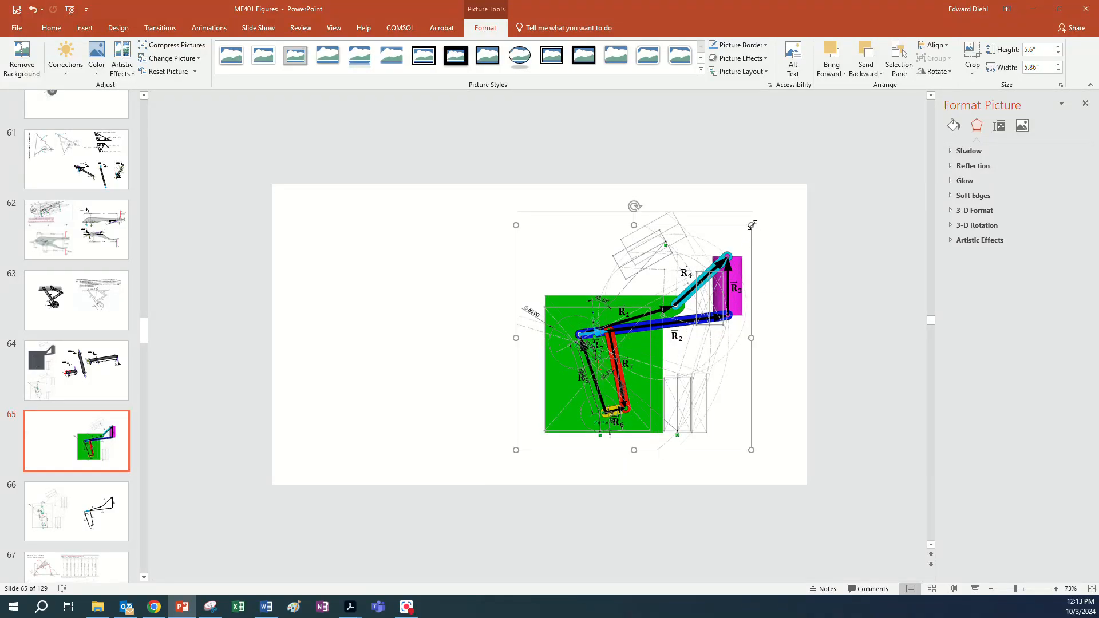
mouse_move(751, 225)
mouse_down()
mouse_move(667, 221)
mouse_move(575, 173)
mouse_move(552, 204)
mouse_move(694, 179)
mouse_move(756, 229)
mouse_move(833, 176)
mouse_move(733, 191)
mouse_move(677, 162)
mouse_move(586, 250)
mouse_move(447, 217)
mouse_move(784, 231)
mouse_move(767, 412)
mouse_move(797, 238)
mouse_move(769, 268)
mouse_move(610, 162)
mouse_move(508, 228)
mouse_move(517, 240)
mouse_move(520, 230)
mouse_up()
Delete slide 66, which holds only the old sketch and vectors, and replace it with a new duplicate of slide 65
click(96, 494)
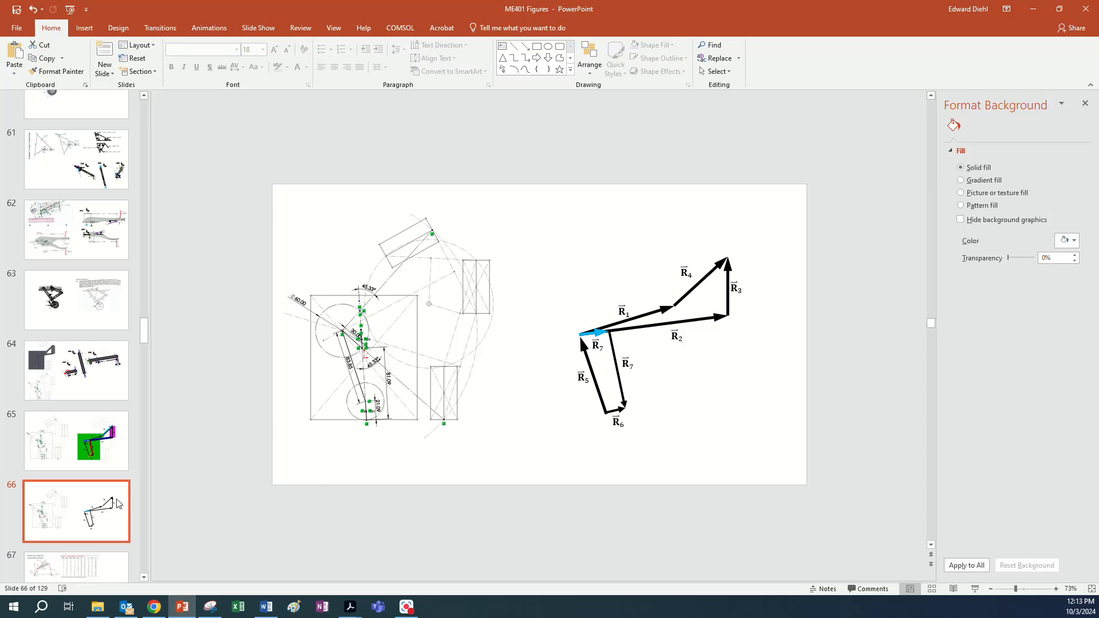
key(Delete)
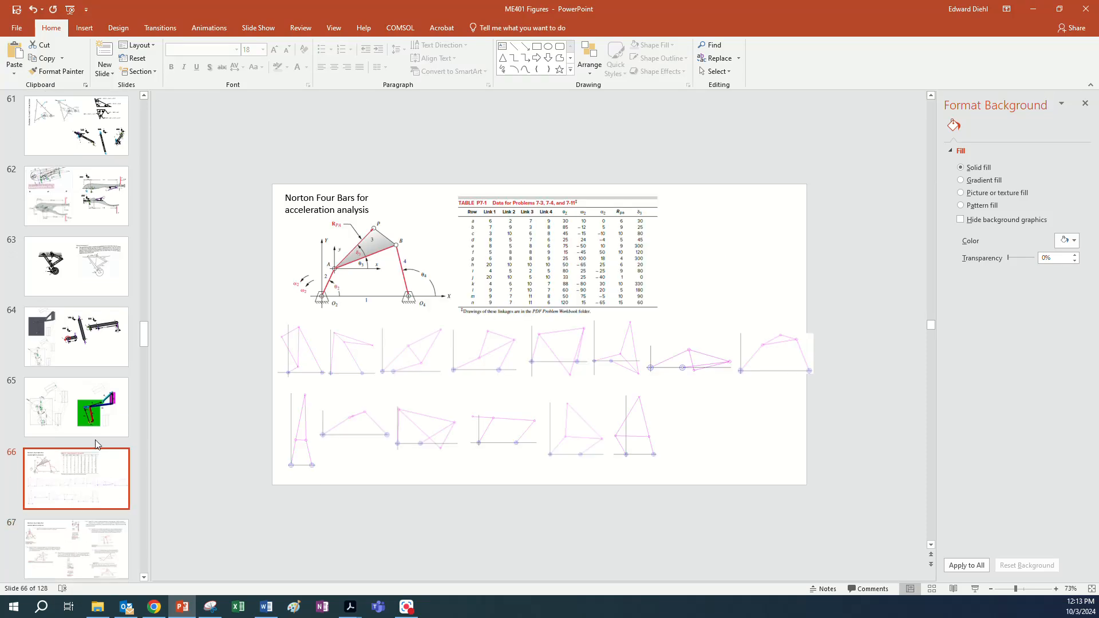
click(90, 389)
right_click(90, 390)
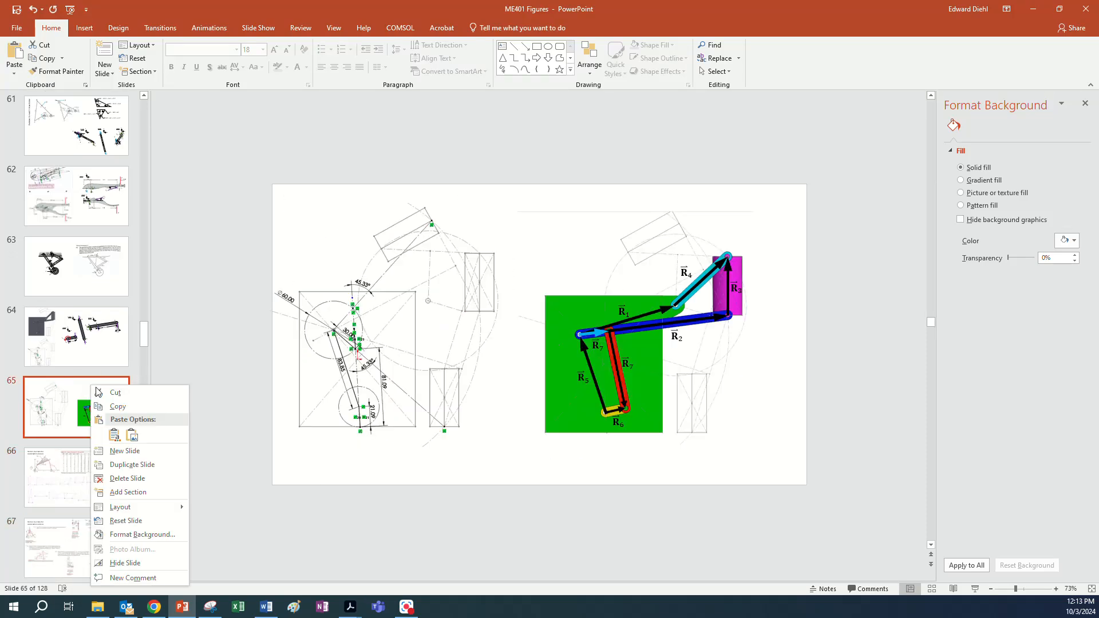
click(159, 467)
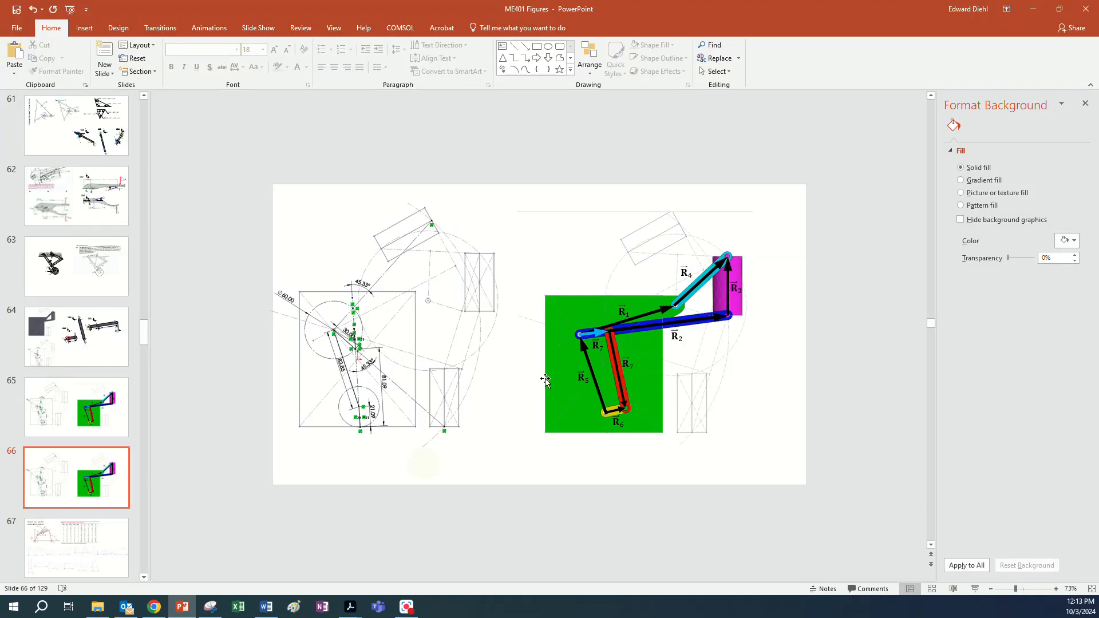
On the new slide 66, delete the colored mechanism picture and send the dimensioned sketch to the back
click(554, 321)
key(Delete)
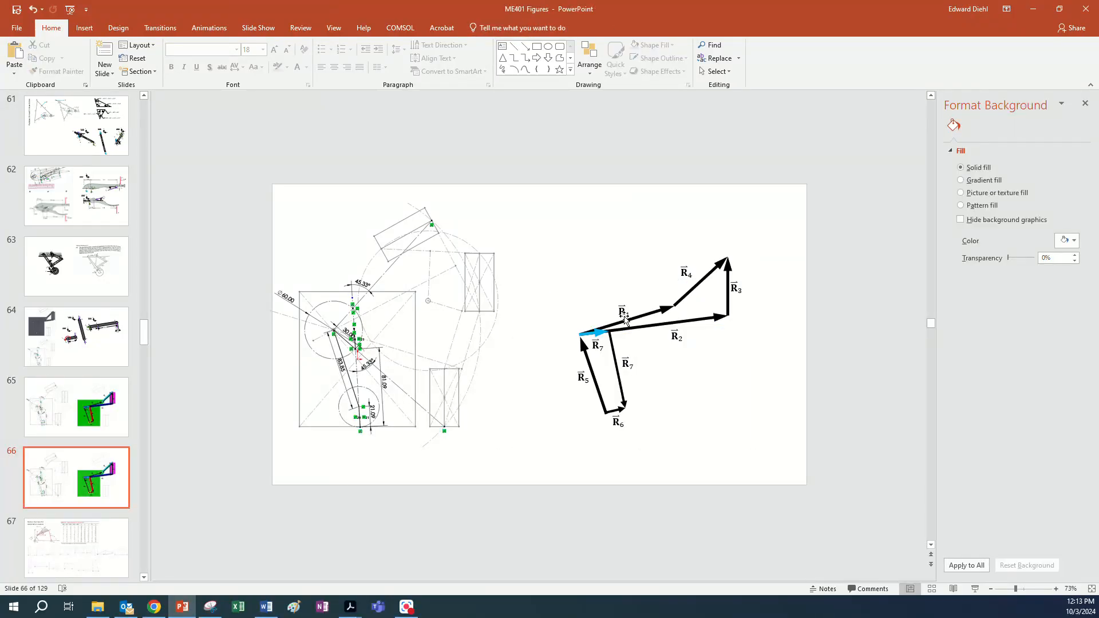
drag(394, 336, 431, 336)
right_click(430, 336)
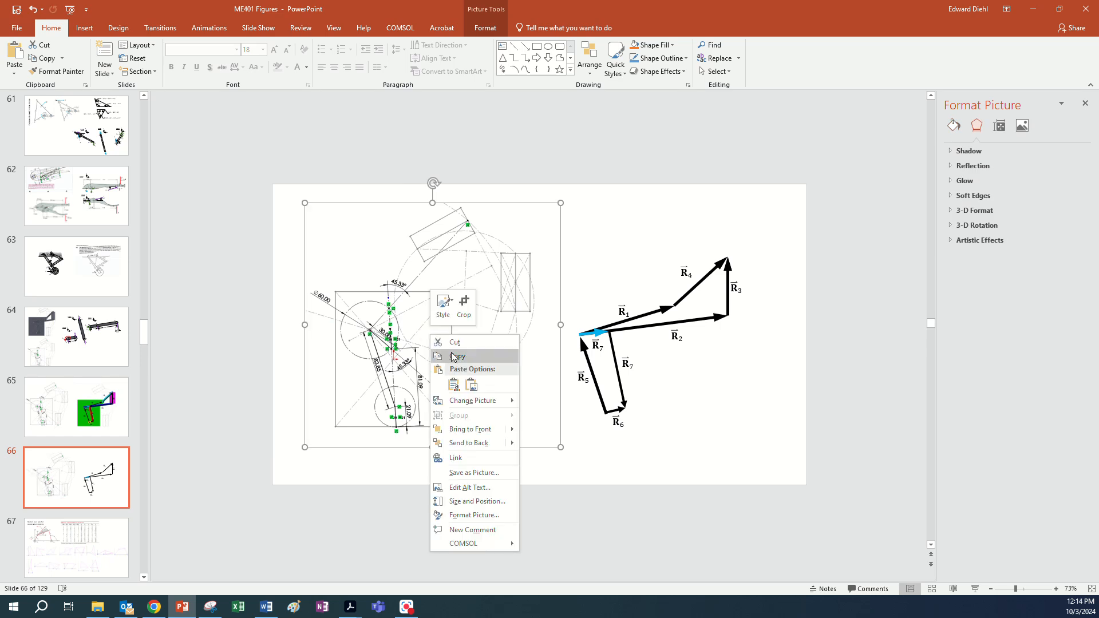
mouse_move(511, 445)
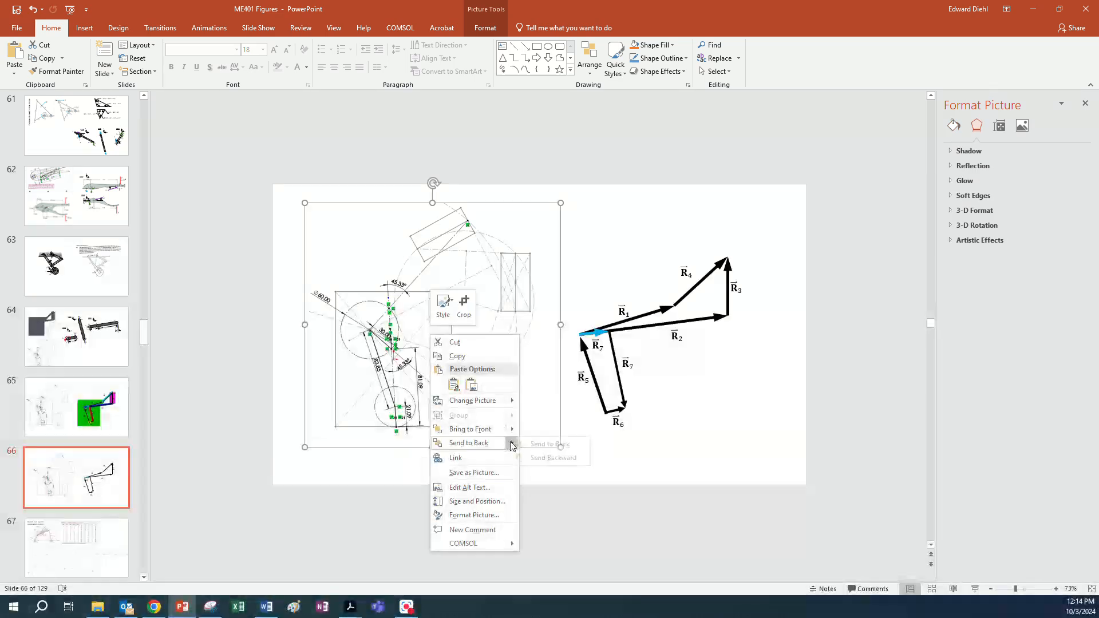
click(550, 444)
Place the dimensioned sketch under the vector arrows and nudge it until its joints line up with the arrow ends
drag(371, 335, 580, 341)
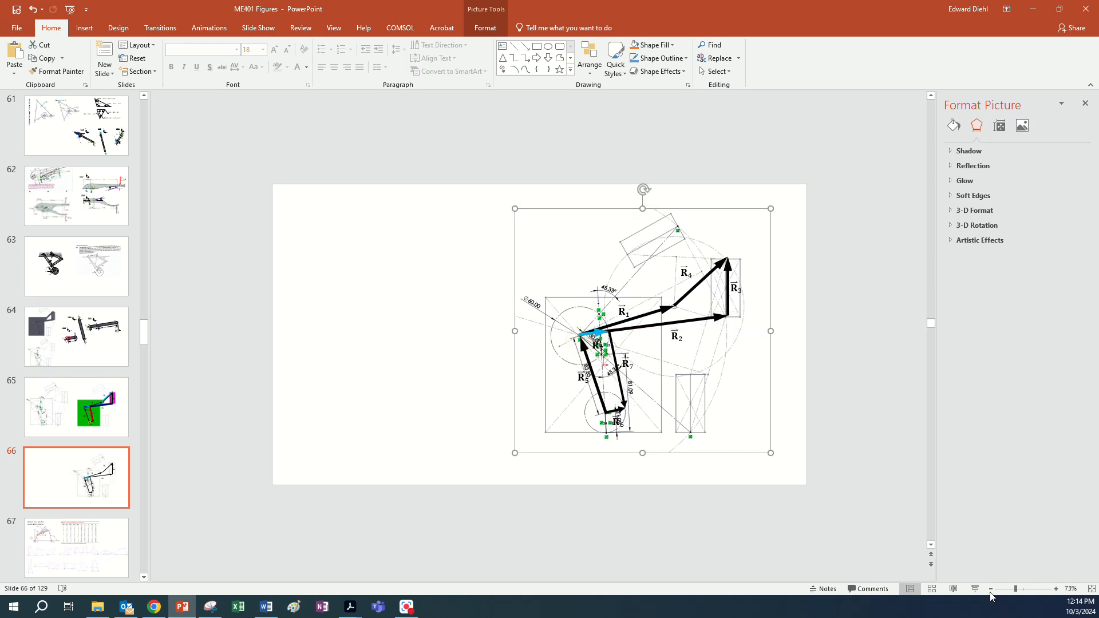
click(1057, 589)
click(1056, 590)
click(1056, 590)
click(1057, 589)
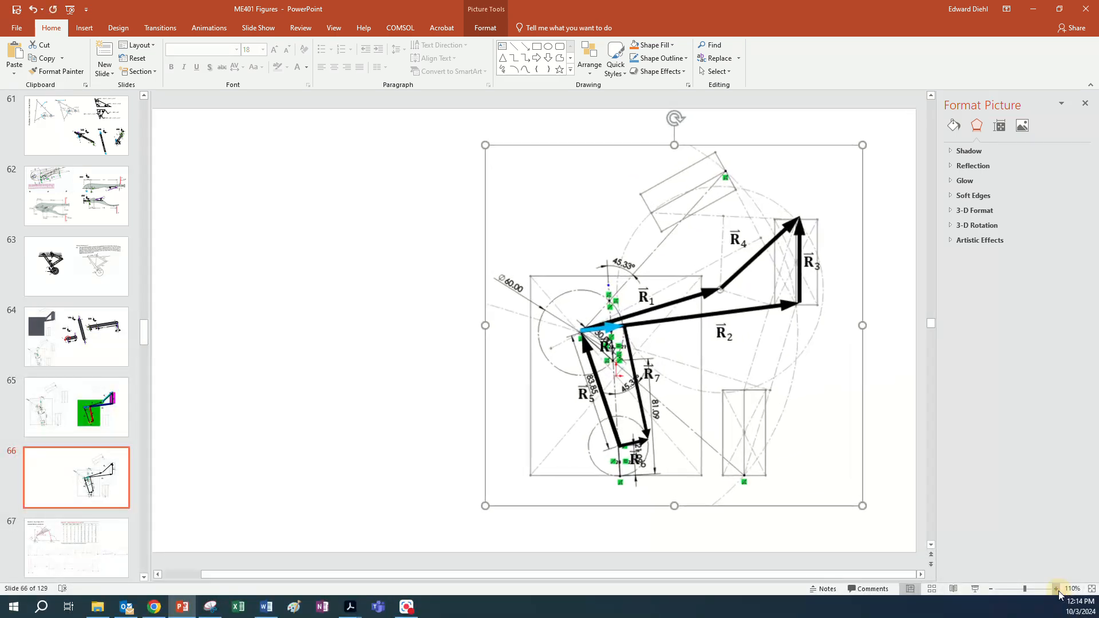
click(1057, 590)
click(1057, 589)
click(1056, 590)
drag(826, 308, 839, 307)
key(ctrl+Up)
key(ctrl+Up)
key(ctrl+Up)
key(ctrl+Left)
key(ctrl+Left)
key(ctrl+Right)
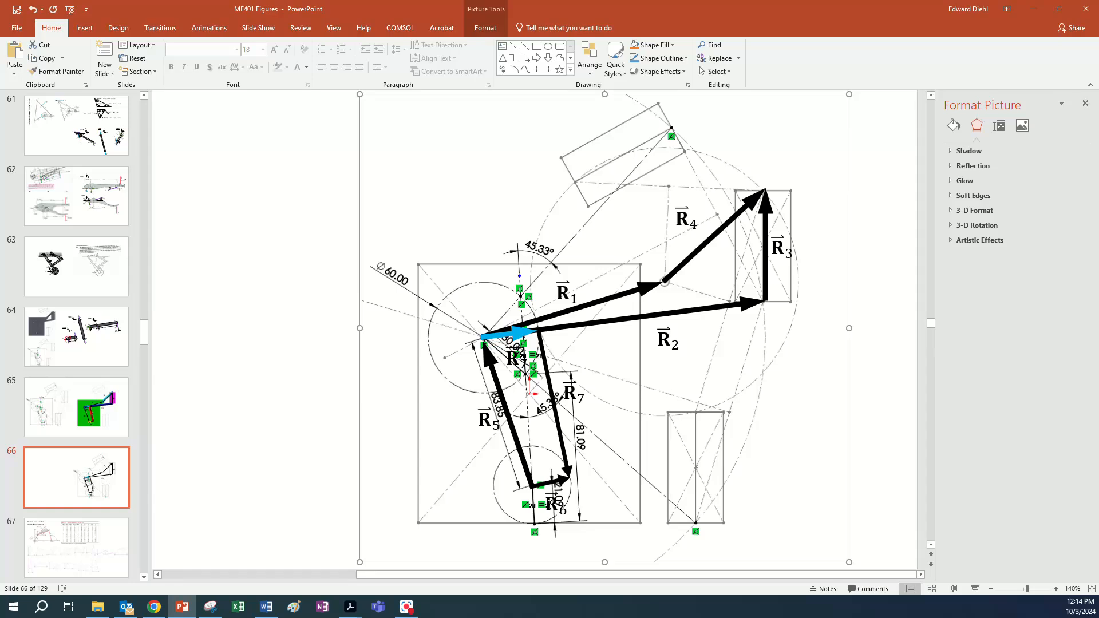
Move the R6 label above its arrow and shift the R5 and R7 labels slightly away from their arrows
click(571, 513)
drag(571, 513, 566, 471)
click(495, 424)
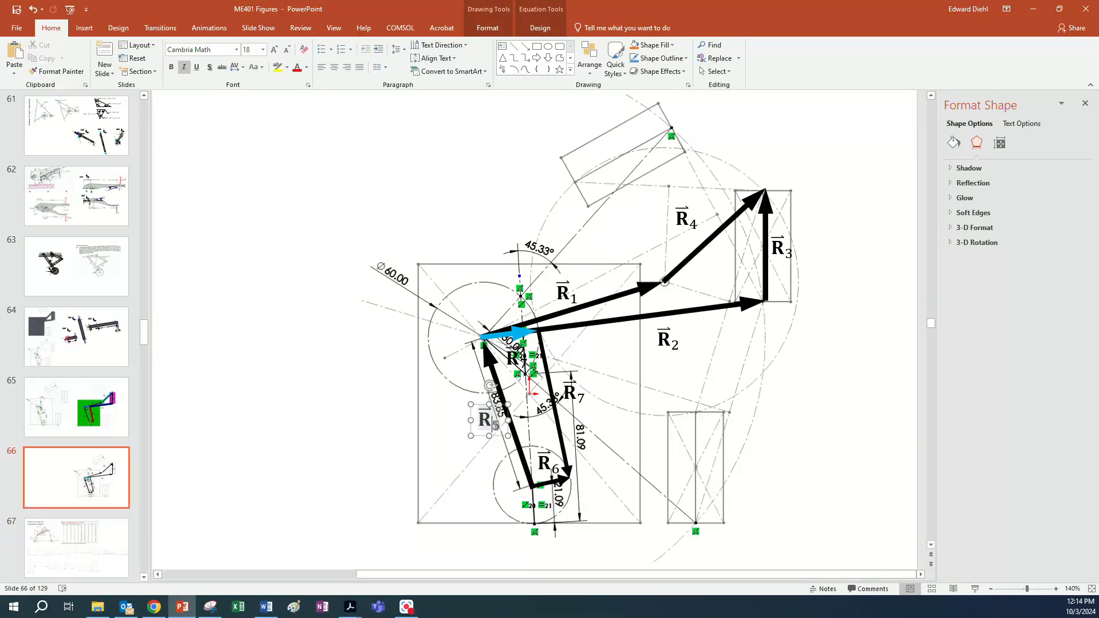
drag(496, 424, 489, 429)
drag(565, 405, 587, 417)
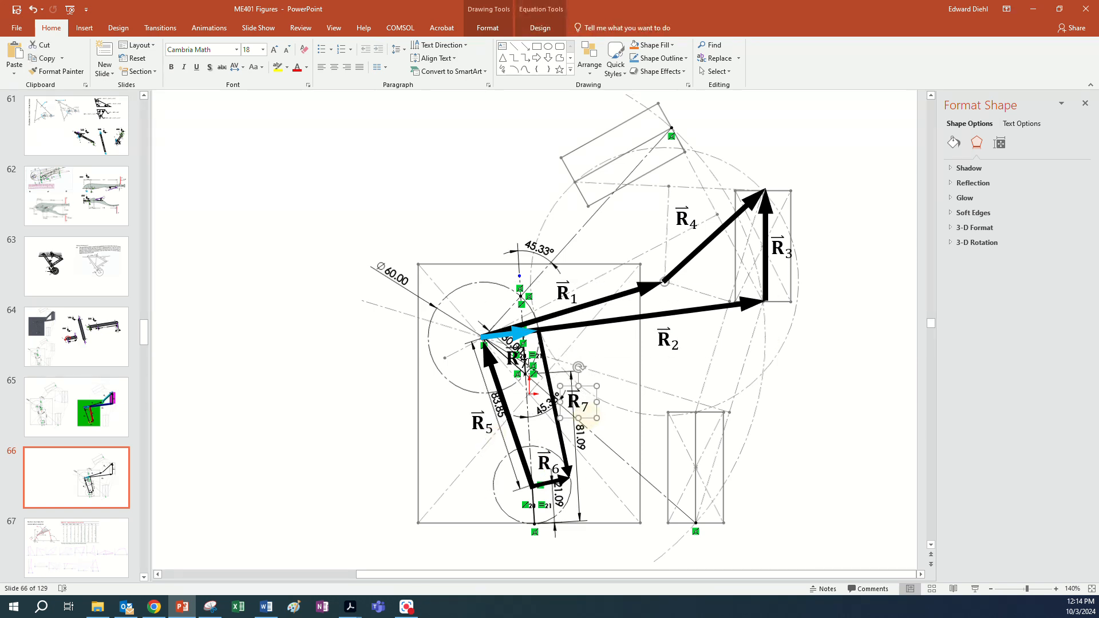
Color the R1 vector arrow green and the R2 vector arrow red
click(602, 307)
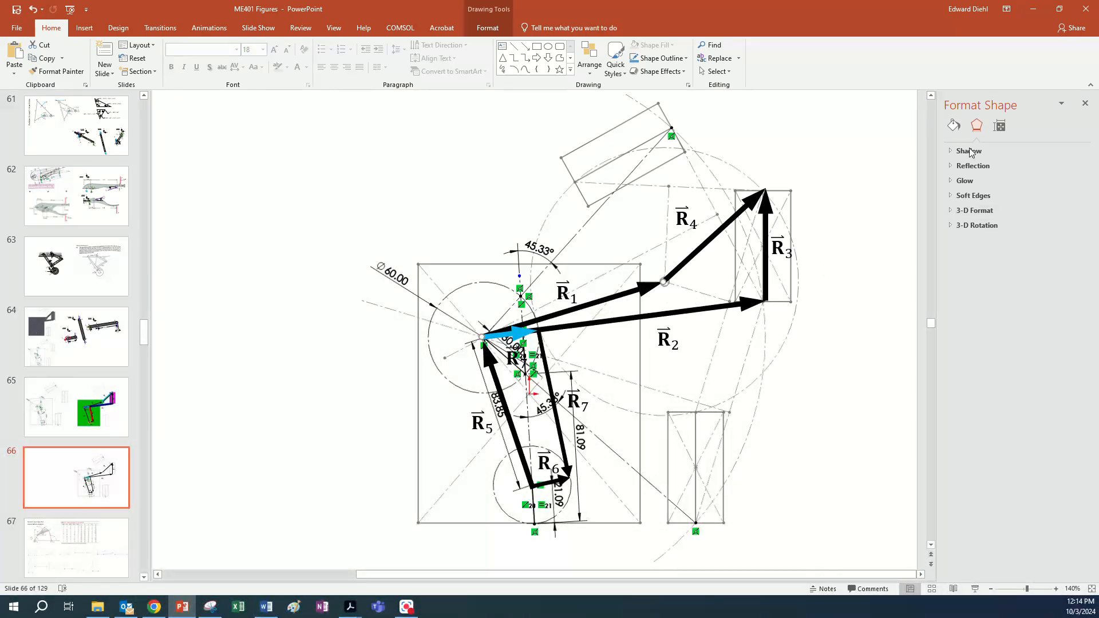
click(952, 127)
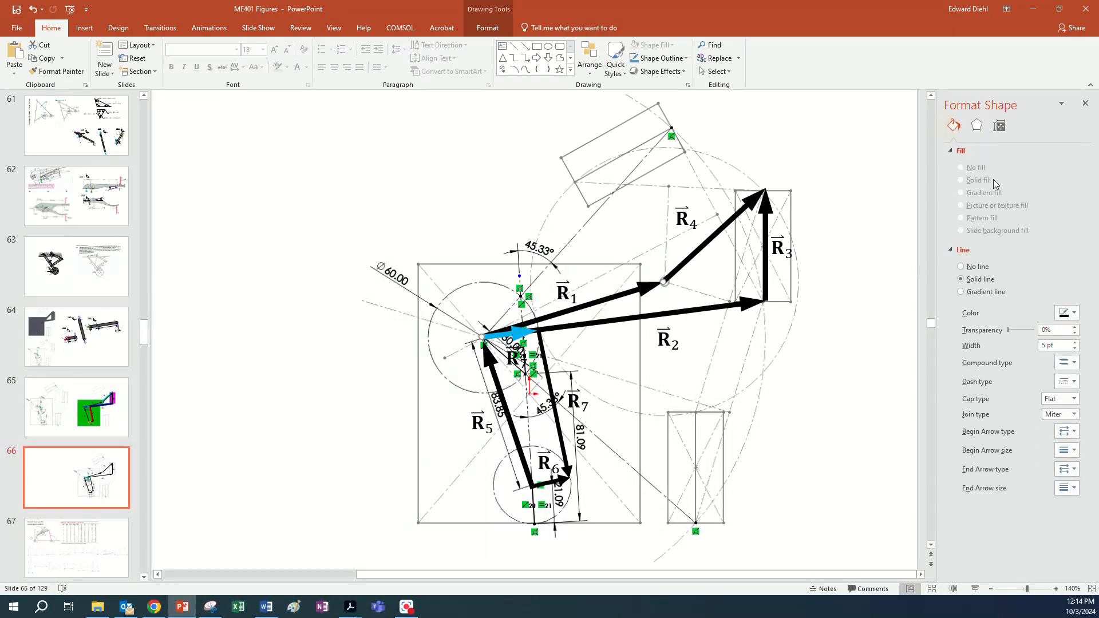
click(1070, 314)
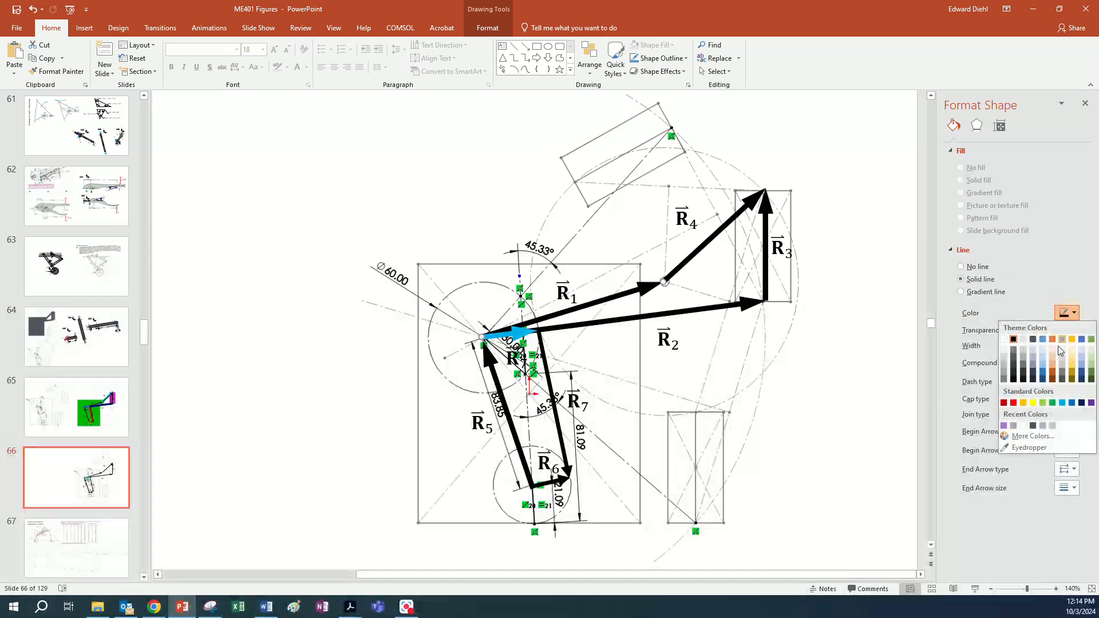
click(1053, 403)
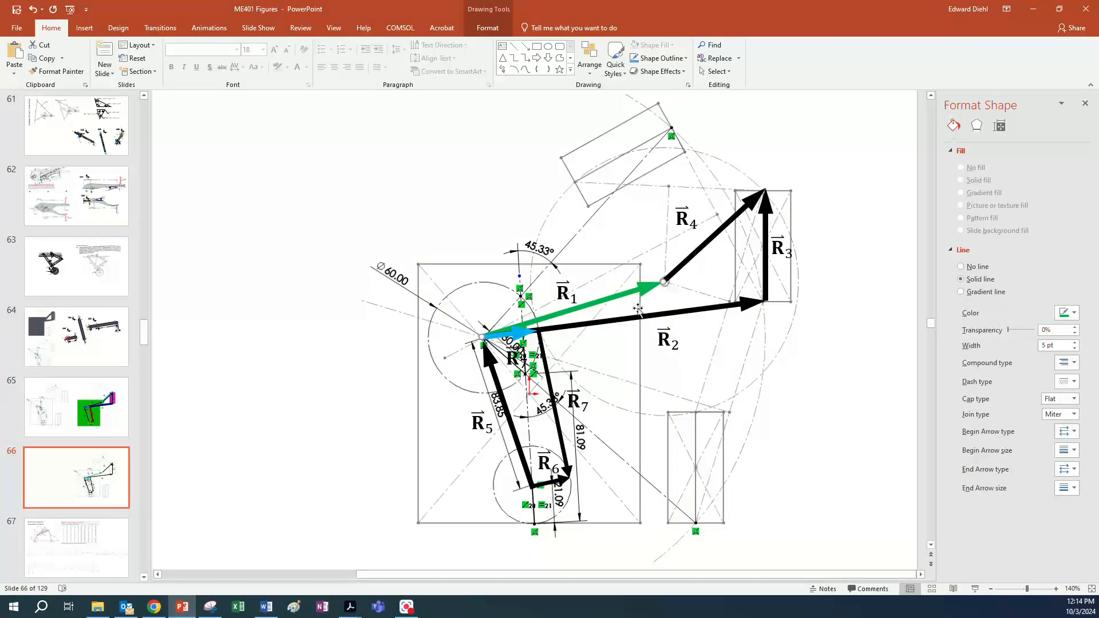
click(621, 321)
click(1068, 312)
click(1013, 403)
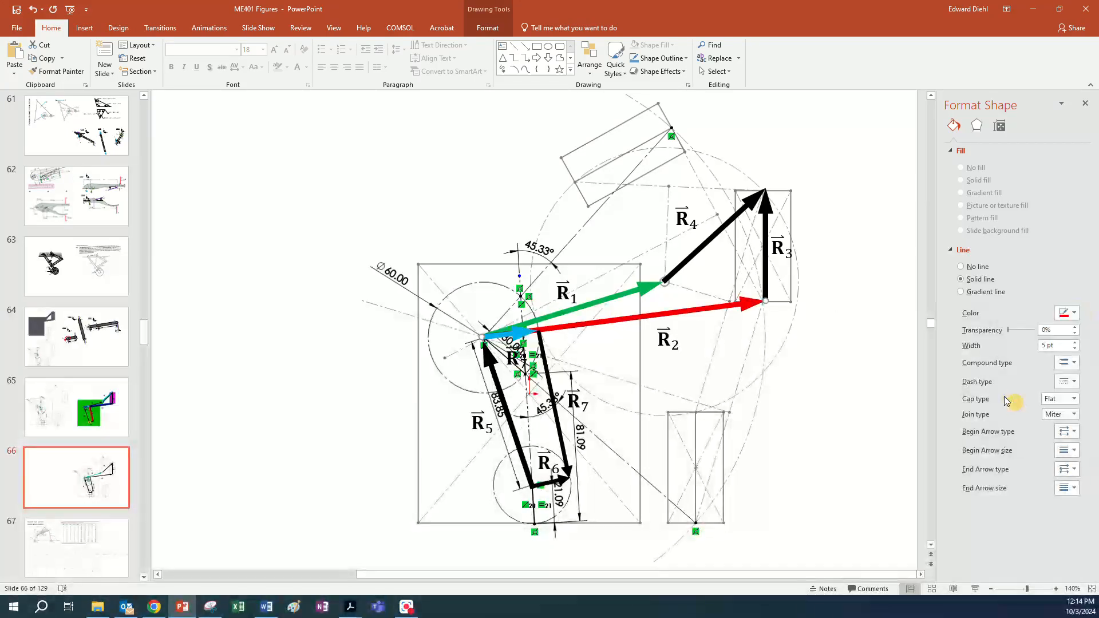
Color the R3 vector arrow dark gold, trying yellow and lighter gold shades first
click(1073, 312)
click(1034, 403)
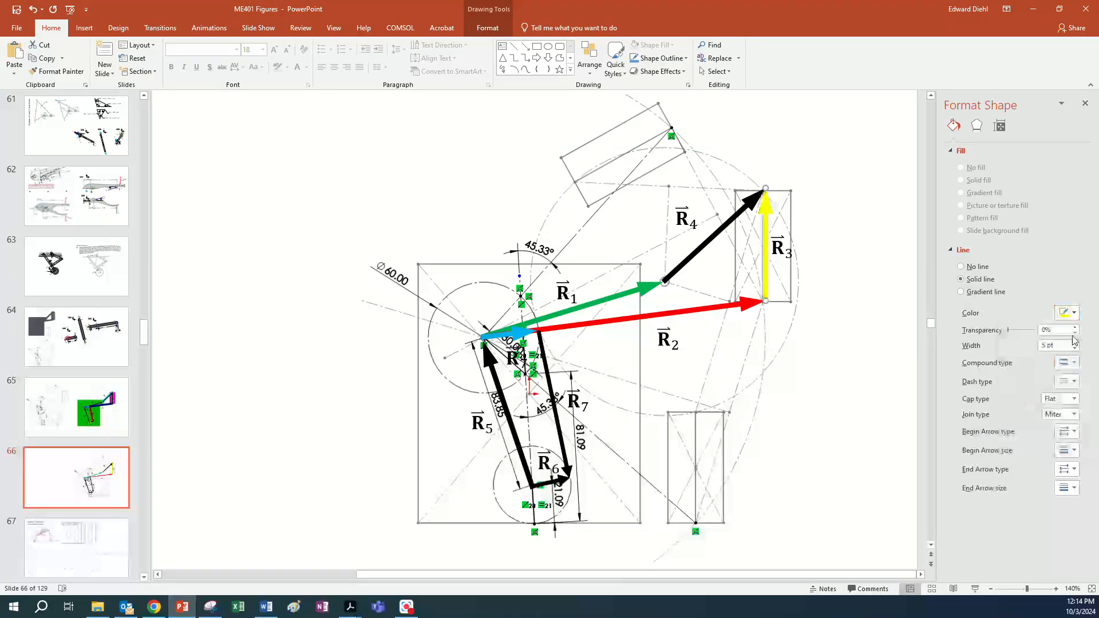
click(1072, 314)
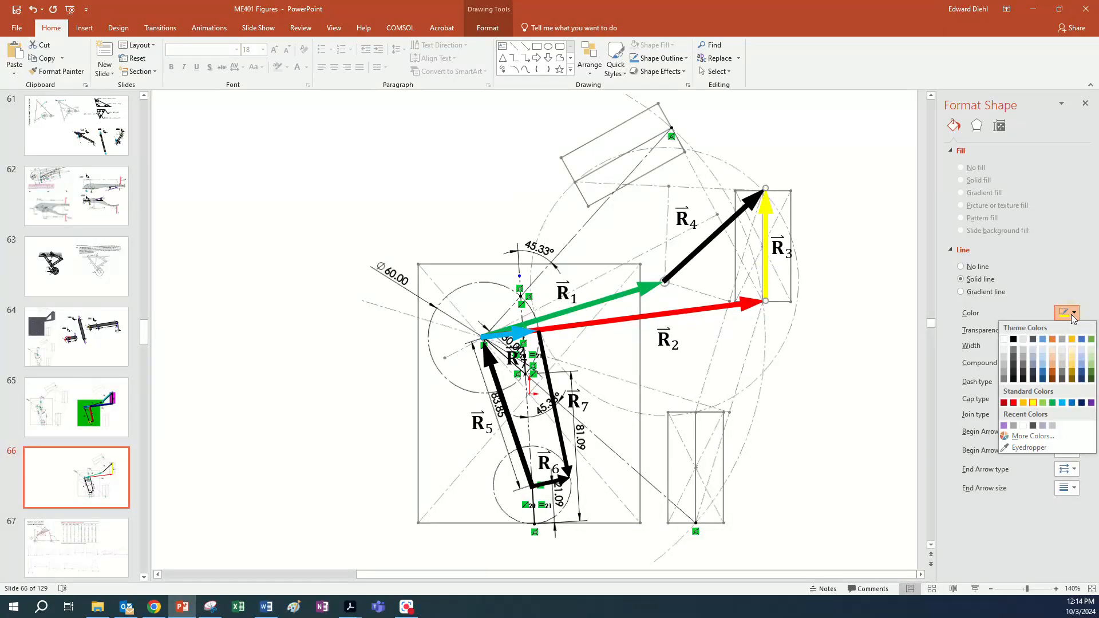
click(1073, 363)
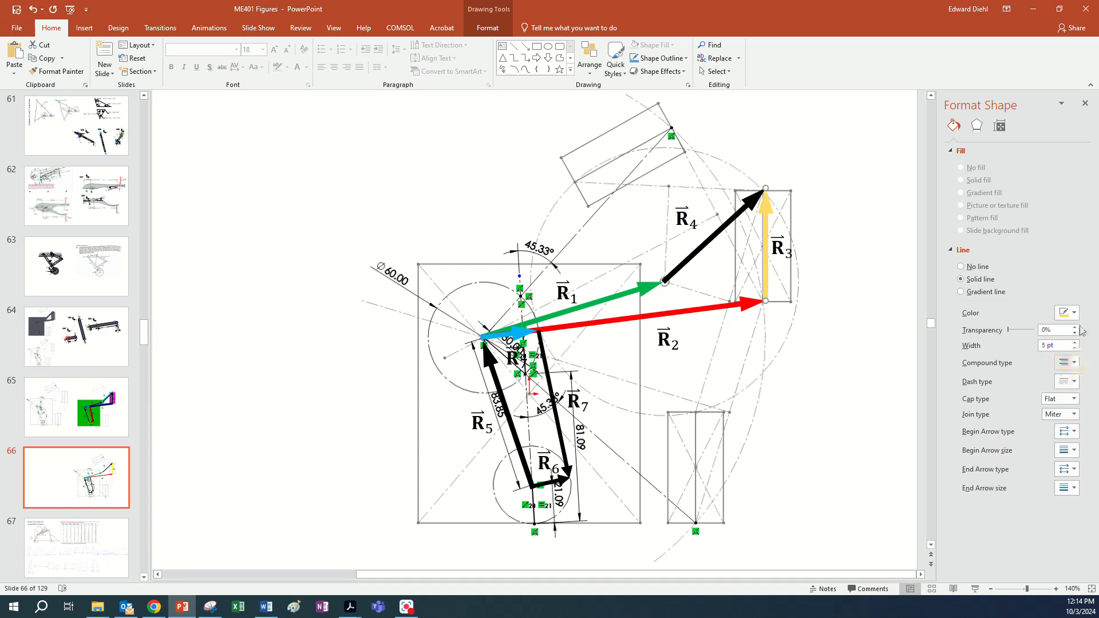
click(1074, 312)
click(1072, 375)
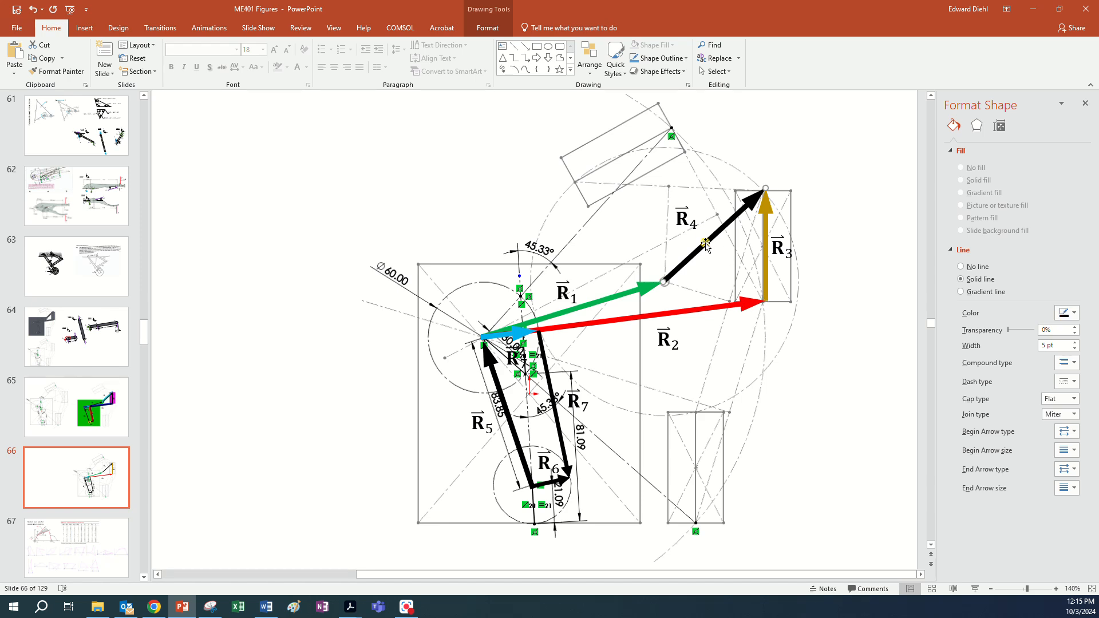
Color the R4 vector arrow blue and clear the selection
click(1074, 313)
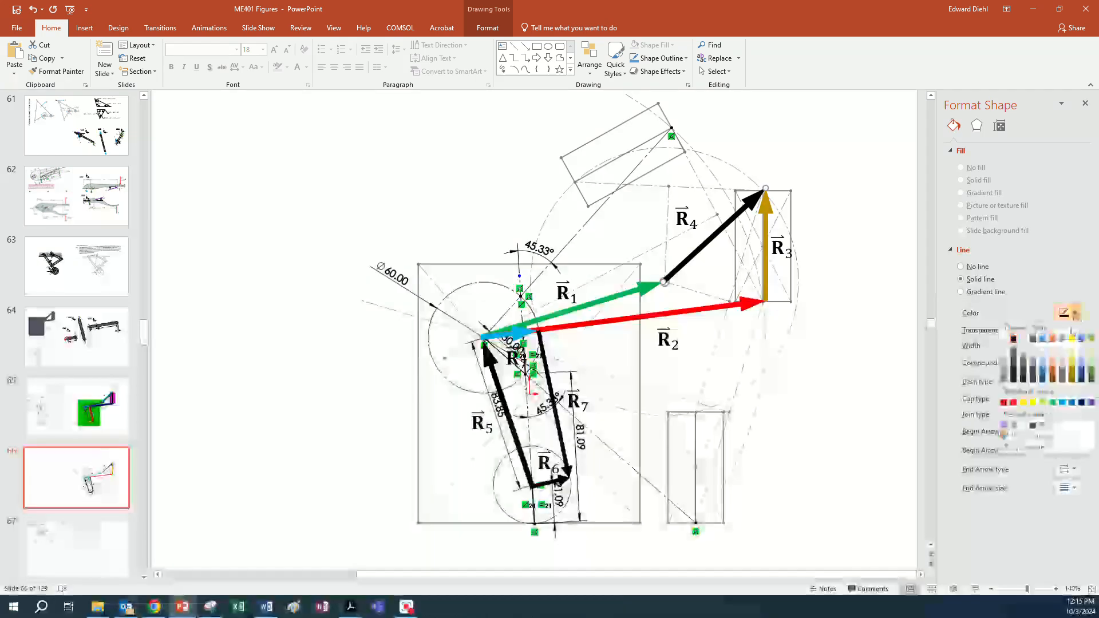
click(1072, 403)
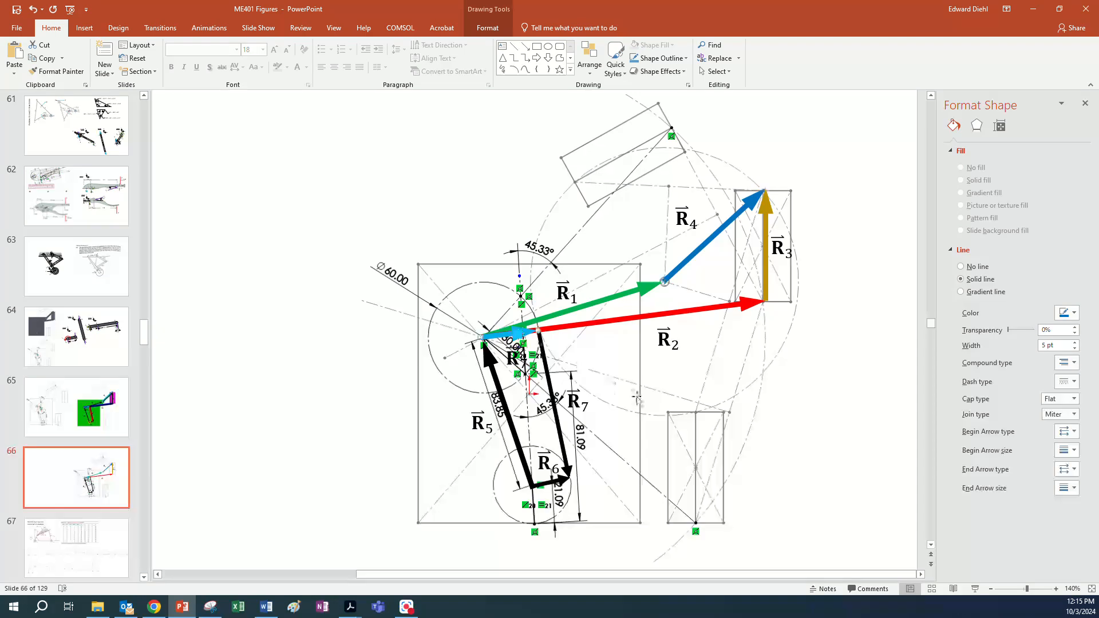
key(Escape)
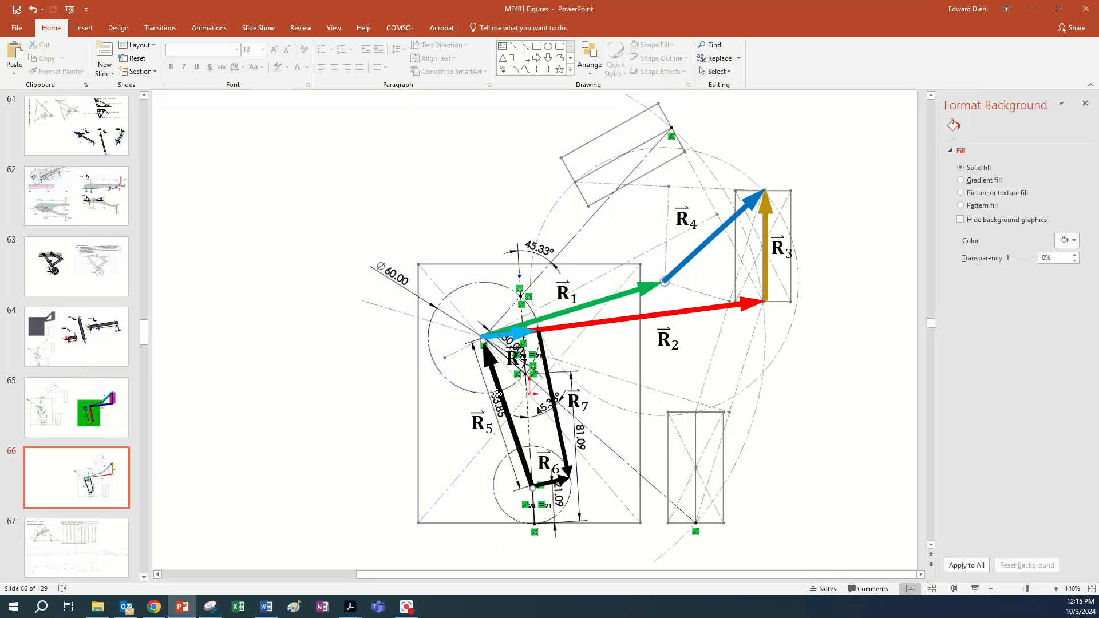
Color the R5 vector arrow with the darkest shade of the theme green
click(497, 394)
click(1068, 301)
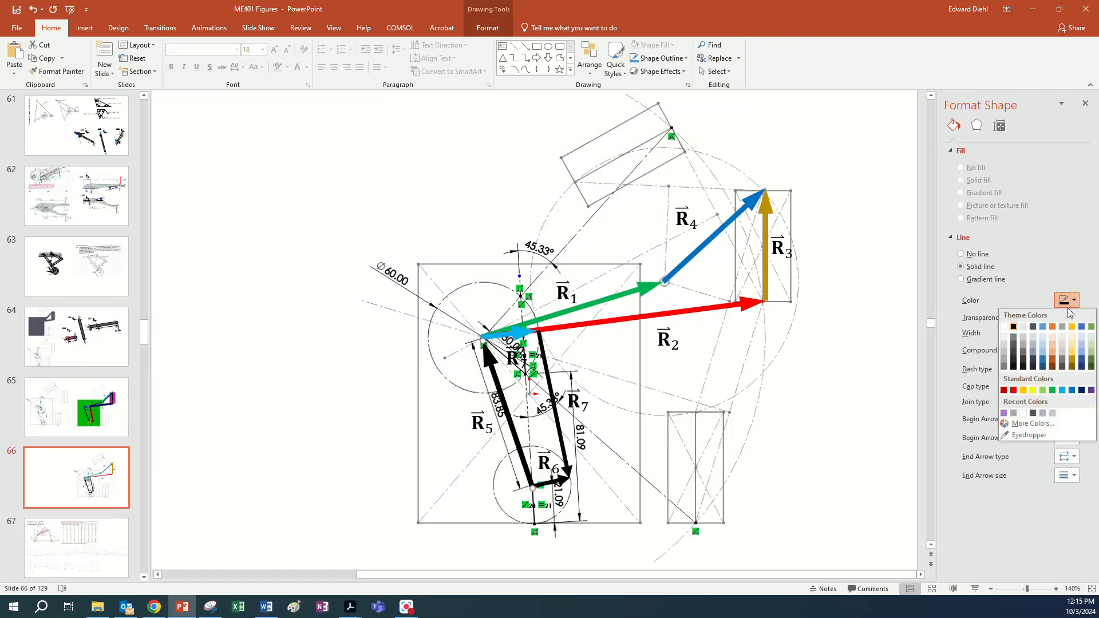
click(1091, 362)
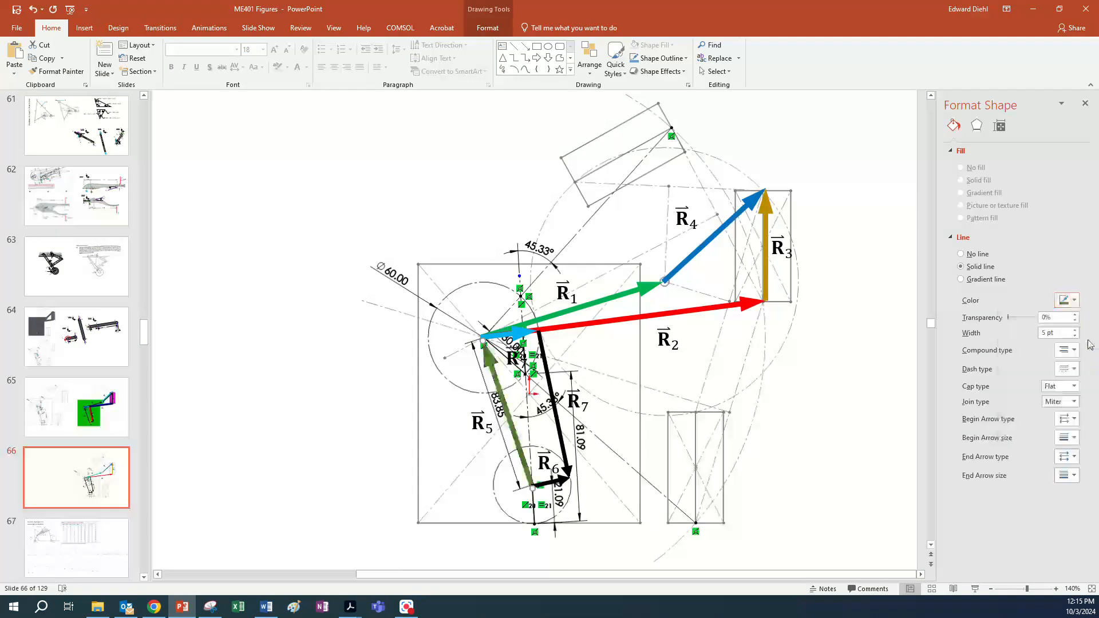
click(1073, 300)
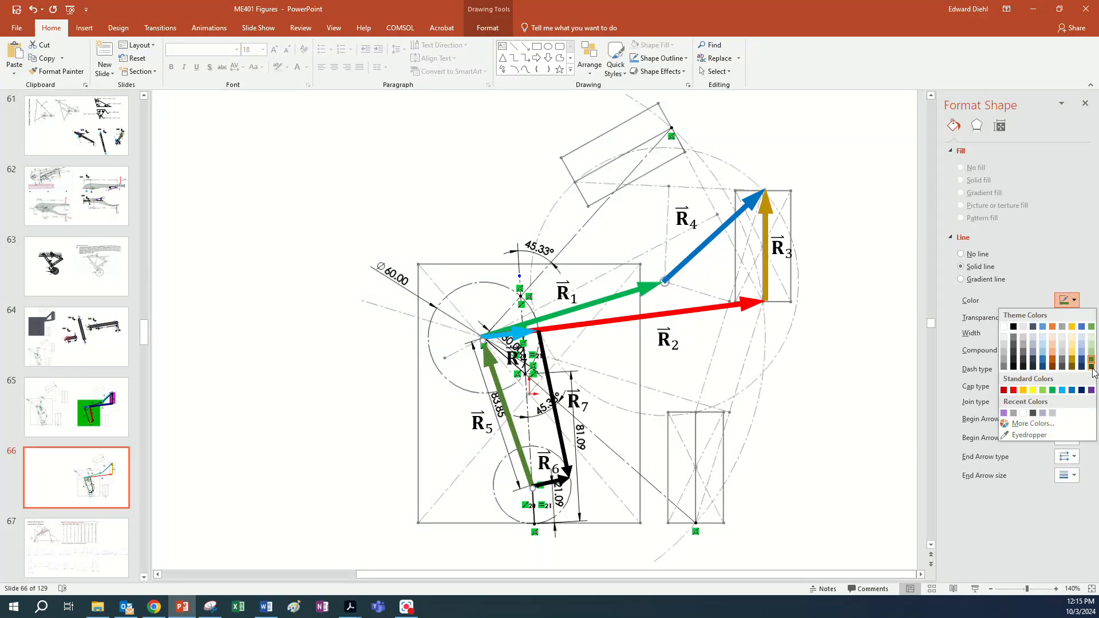
click(1091, 366)
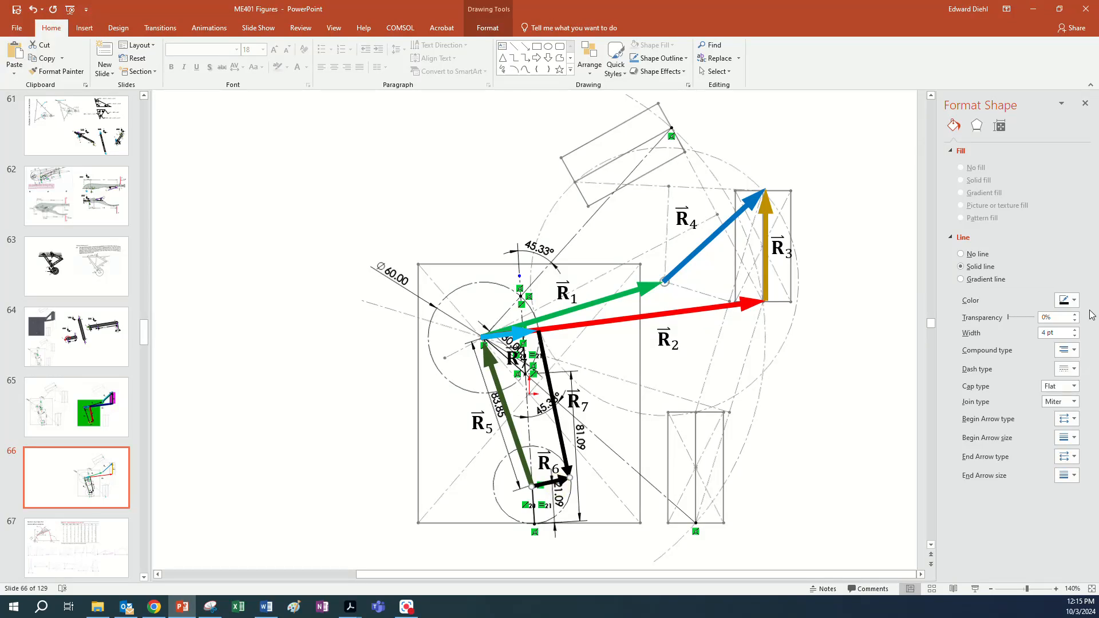
Color the R6 vector arrow and its label dark red
click(559, 483)
click(1074, 301)
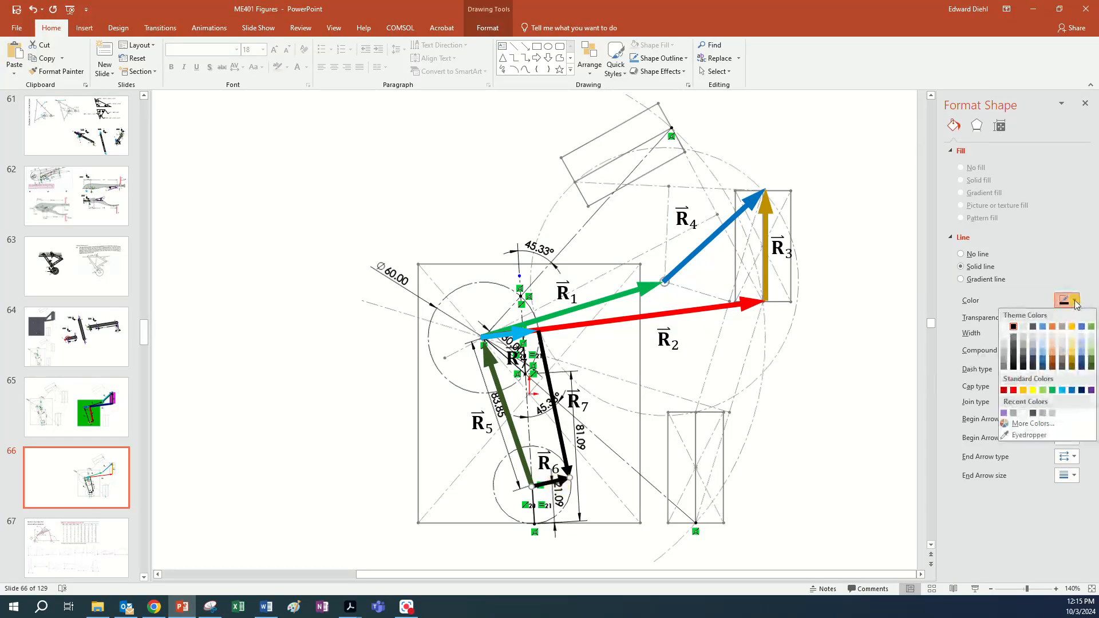
click(1002, 390)
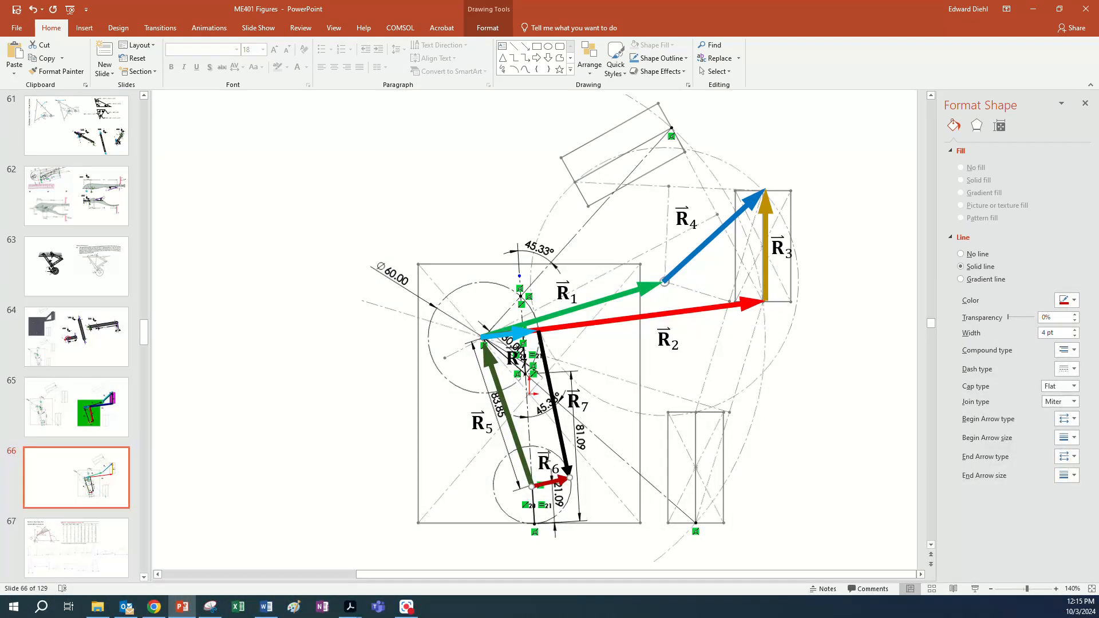
click(549, 458)
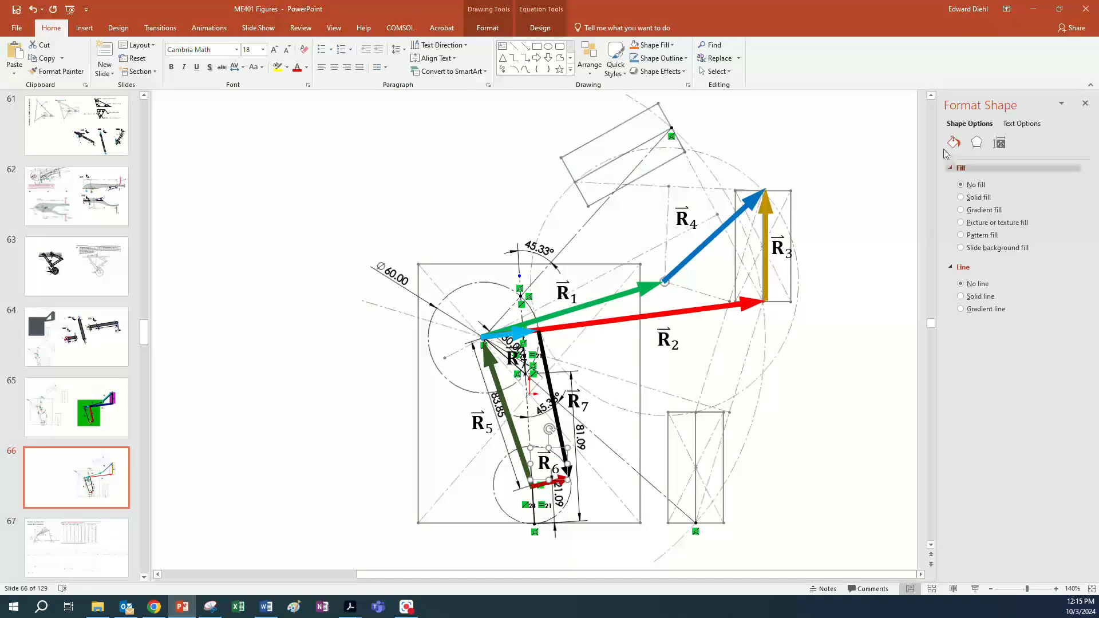
click(307, 68)
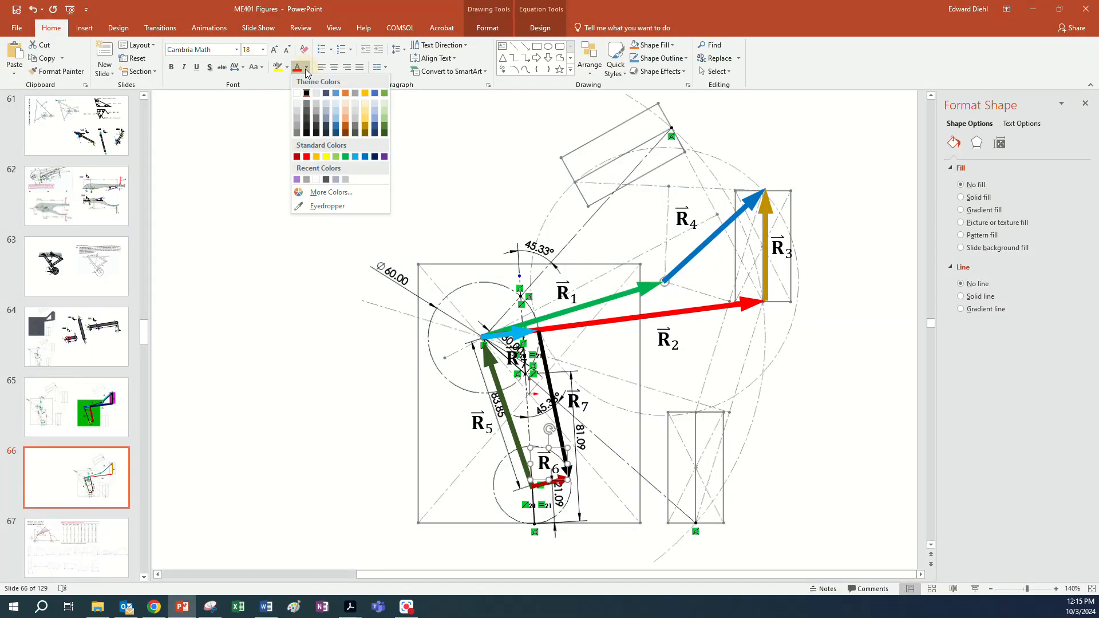
click(297, 157)
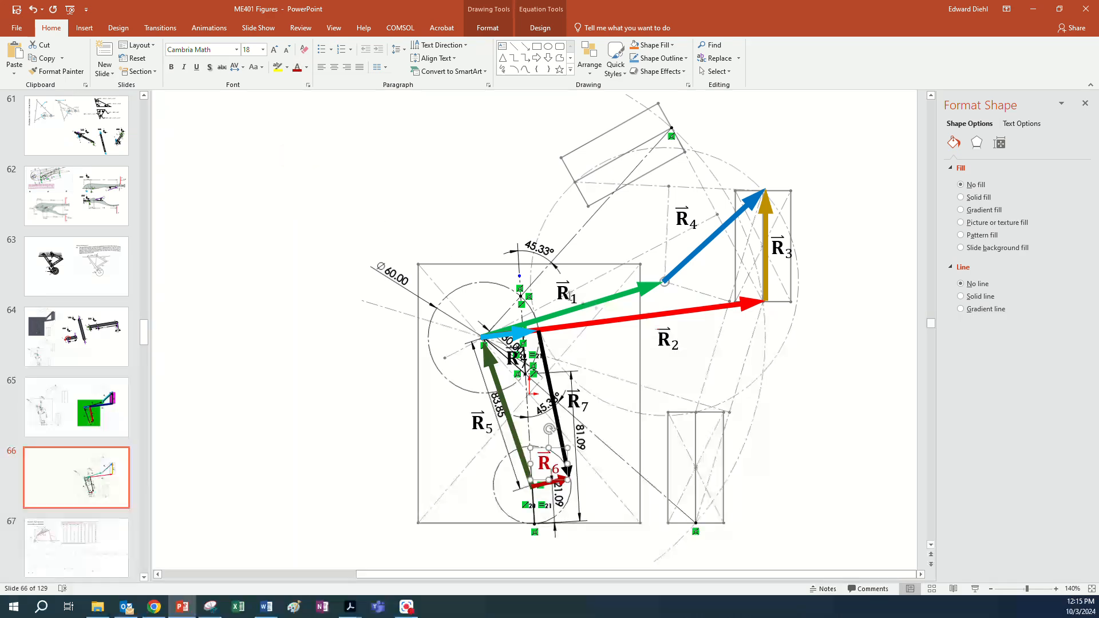
Color the R2 vector label red and the R1 vector label green
click(682, 356)
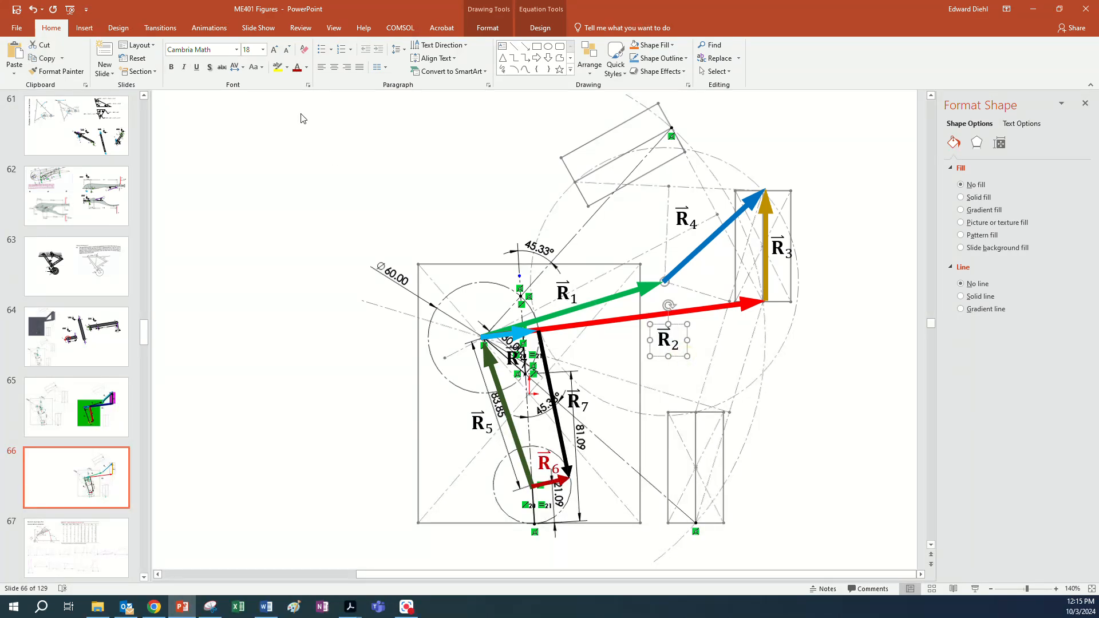
click(306, 67)
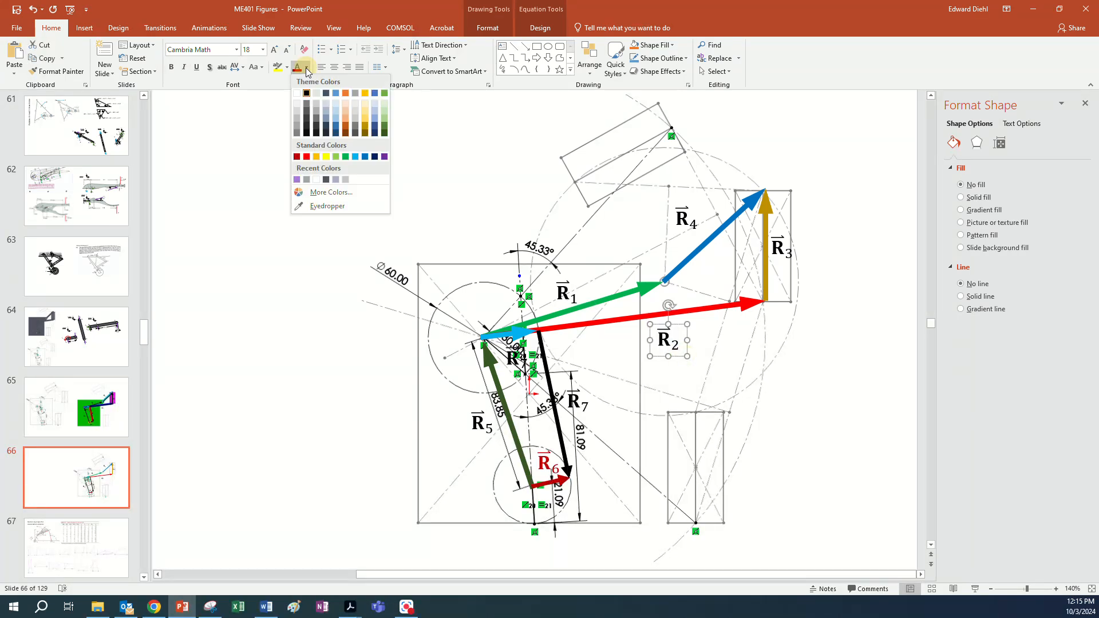
click(307, 156)
click(575, 283)
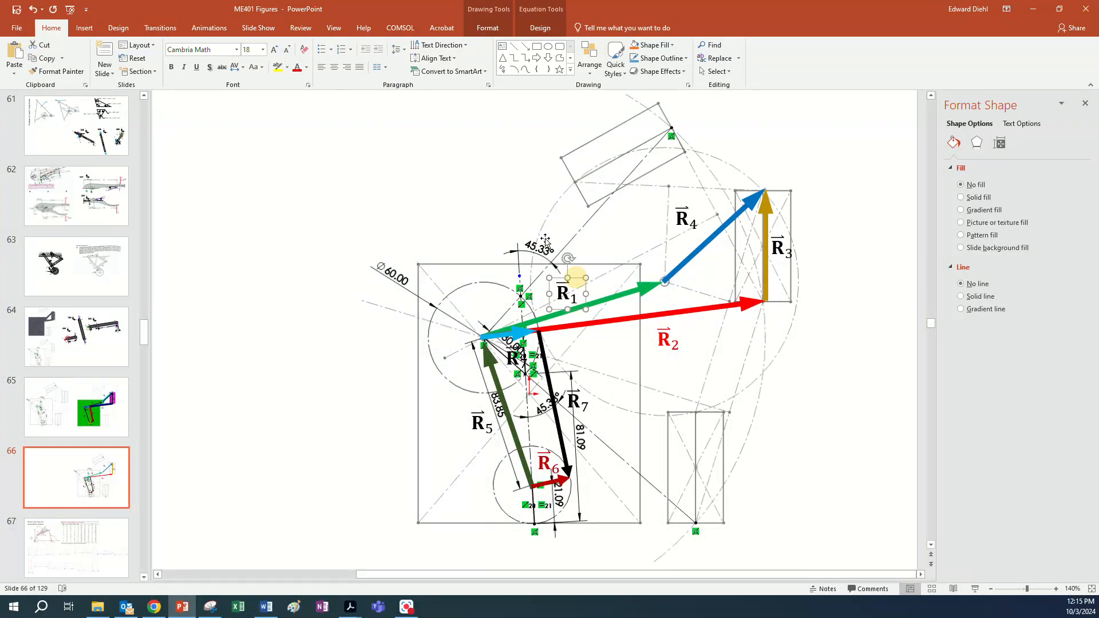
click(306, 67)
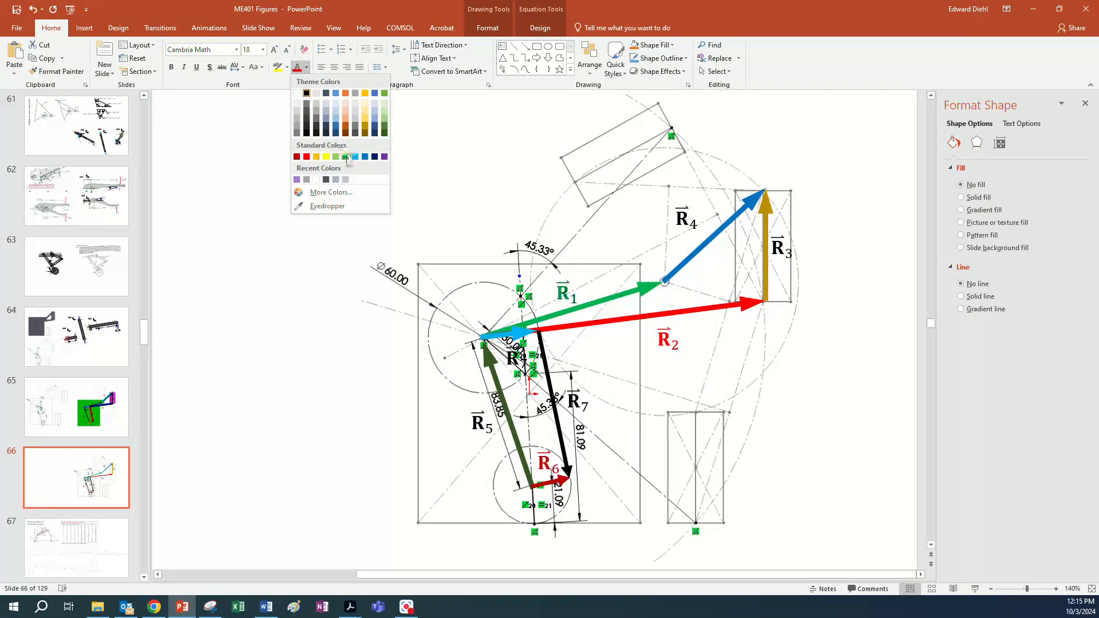
click(346, 158)
Color the R4 vector label blue and the R3 vector label dark gold to match their arrows
click(687, 233)
click(692, 238)
click(306, 67)
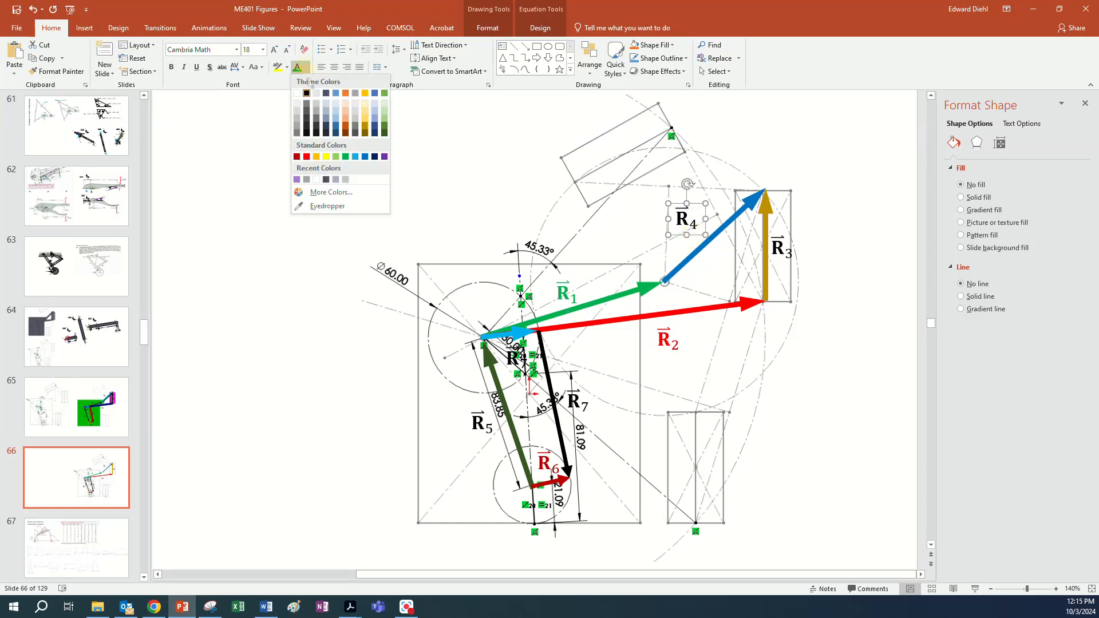
click(365, 158)
click(794, 264)
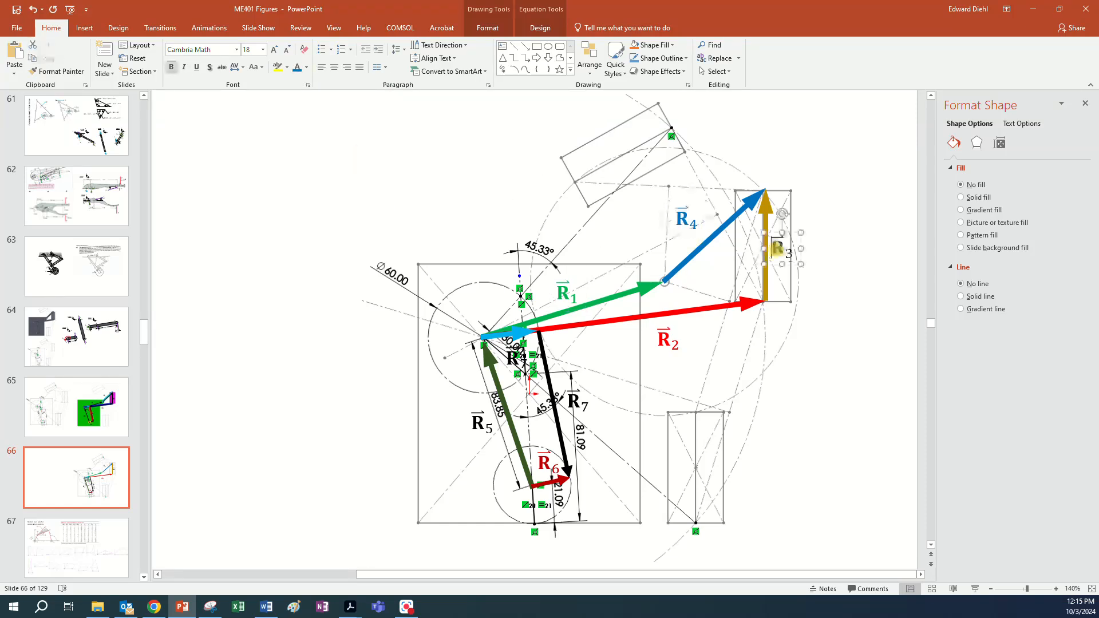
click(306, 67)
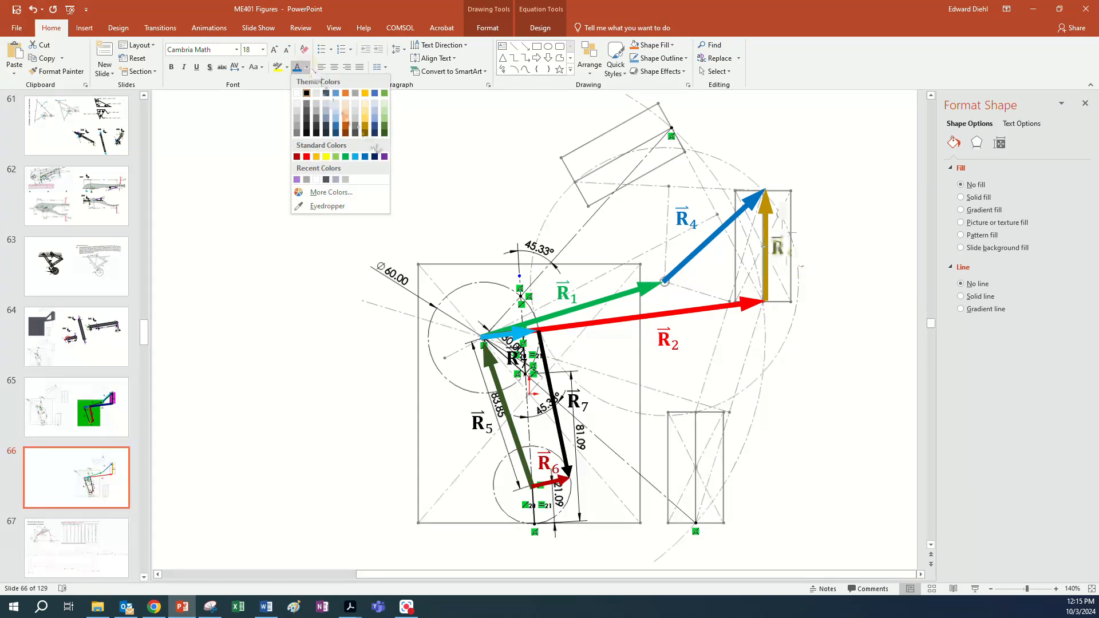
click(365, 129)
Color the R5 vector label with the darkest shade of the theme green
click(488, 425)
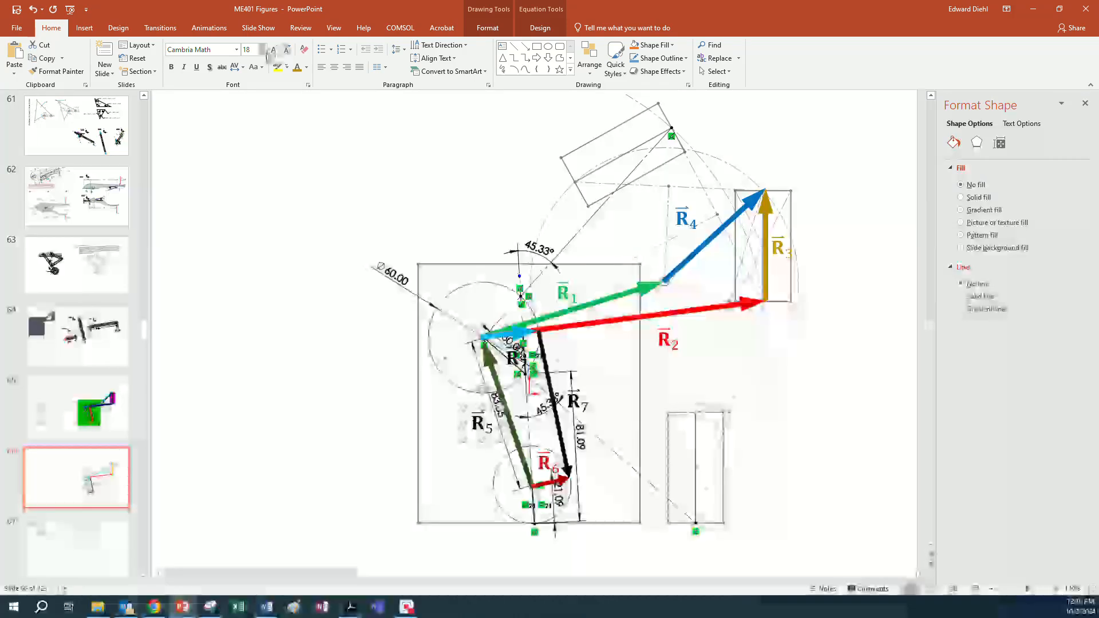
click(307, 67)
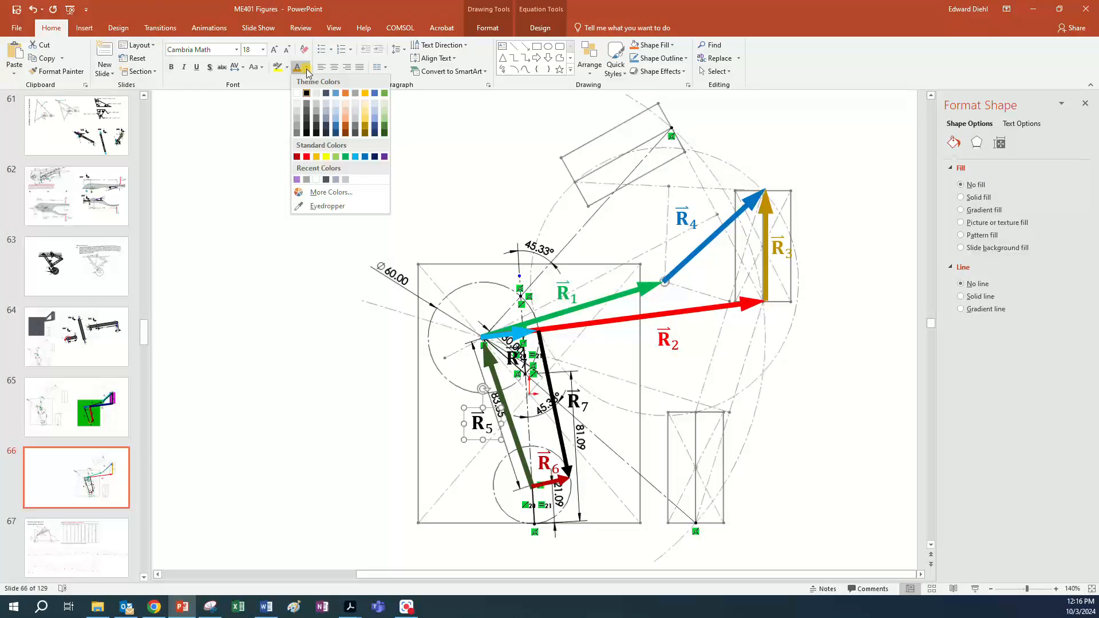
click(383, 134)
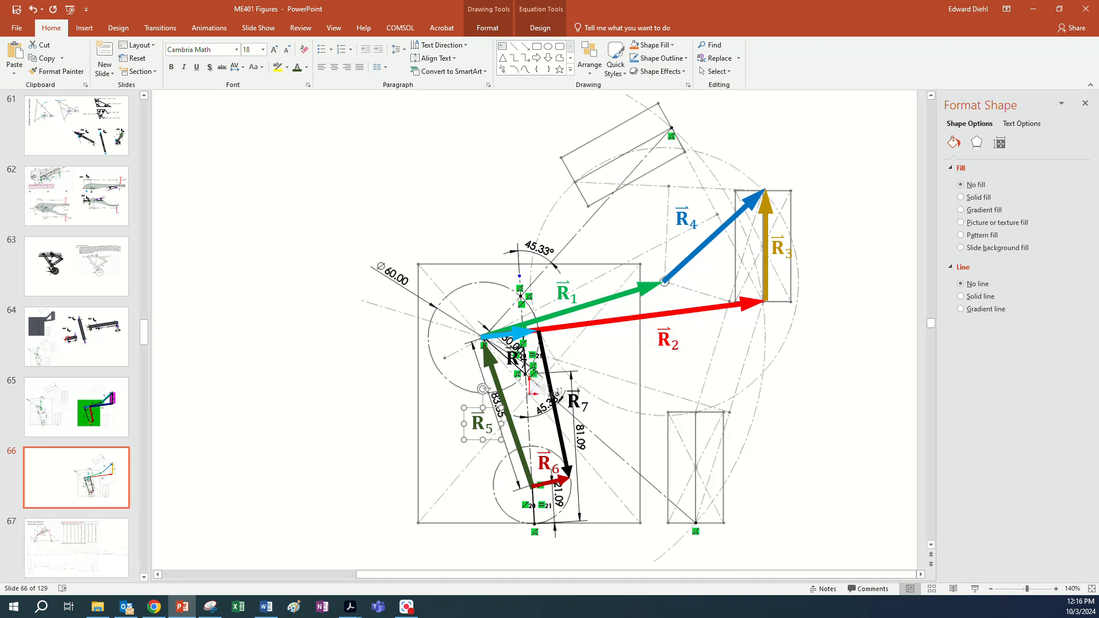
Color the black R7 vector arrow gold and darken it to the custom color RGB 210, 160, 0
click(548, 372)
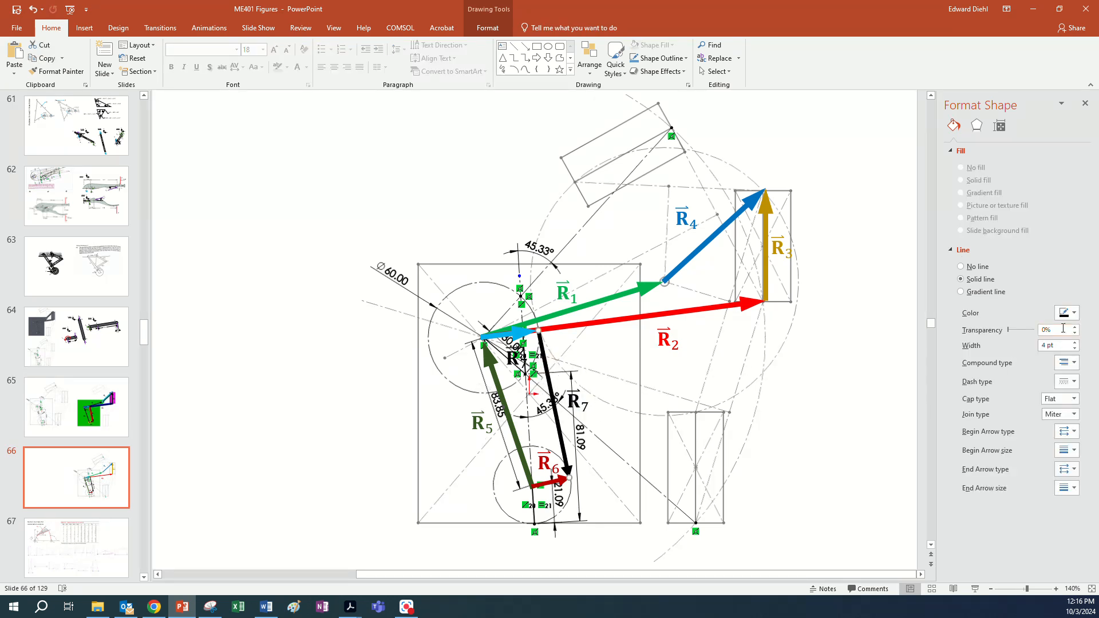
click(1075, 314)
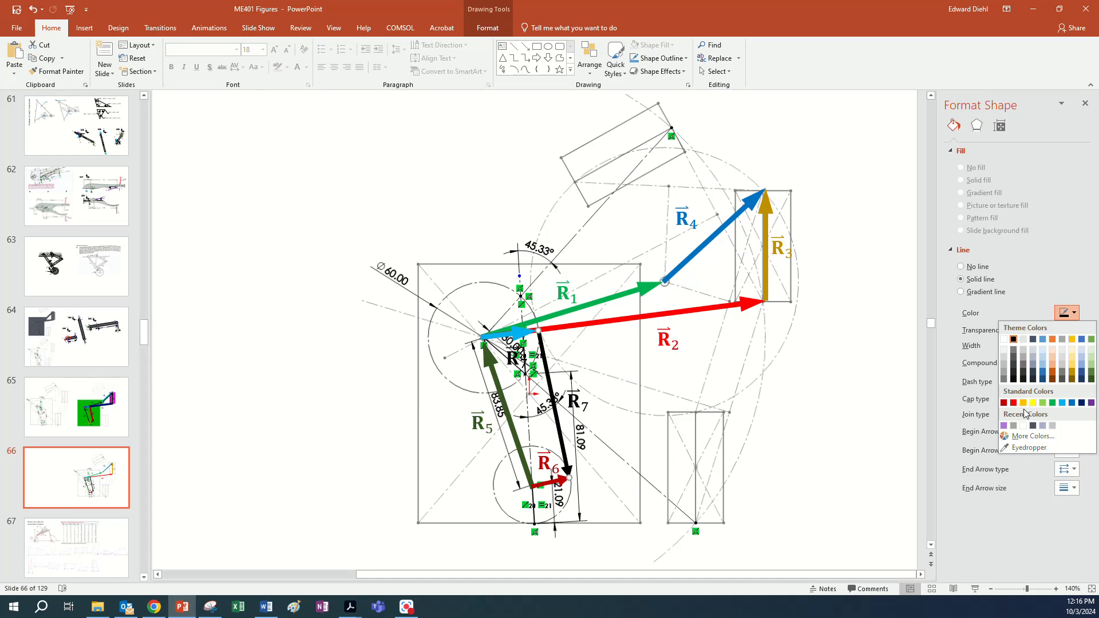
click(1072, 367)
click(1075, 313)
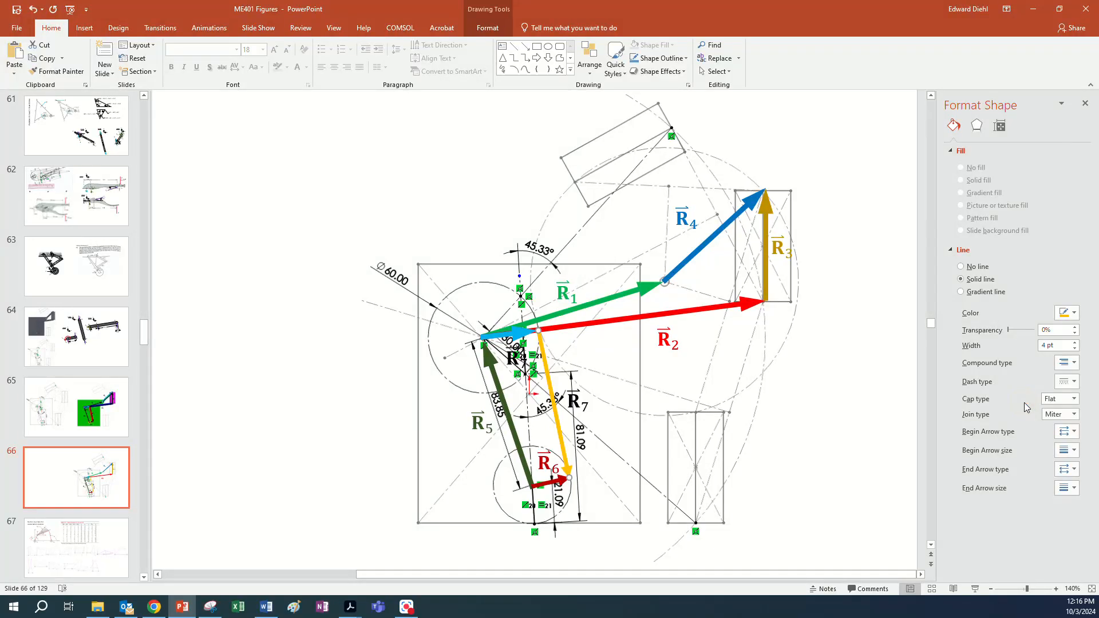
click(1076, 315)
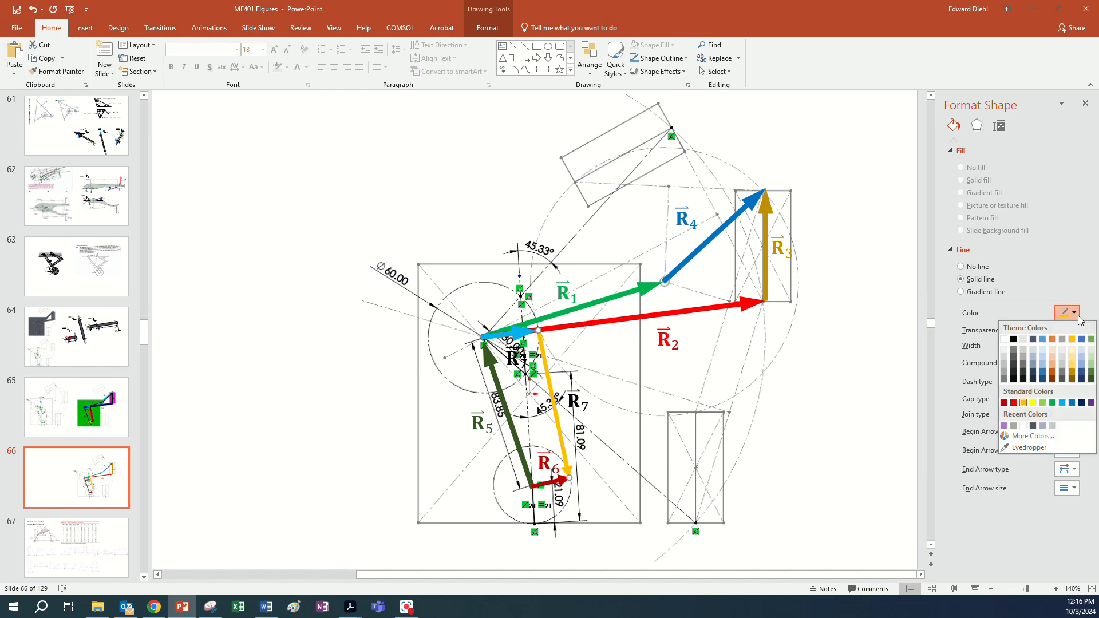
click(1032, 436)
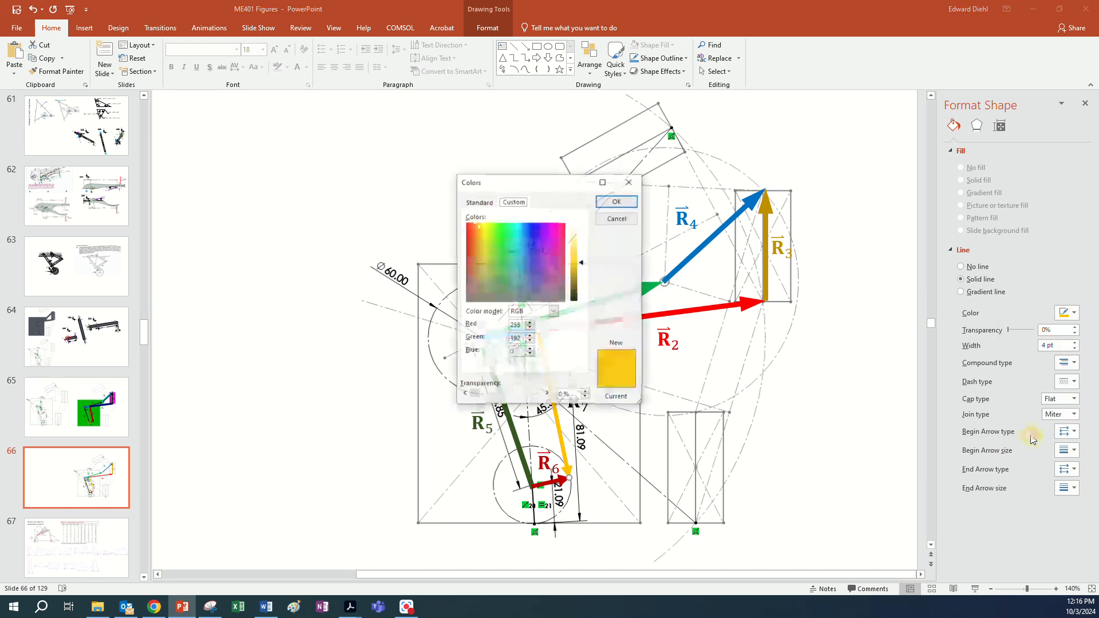
mouse_move(583, 267)
mouse_down()
mouse_move(583, 293)
mouse_move(583, 270)
mouse_up()
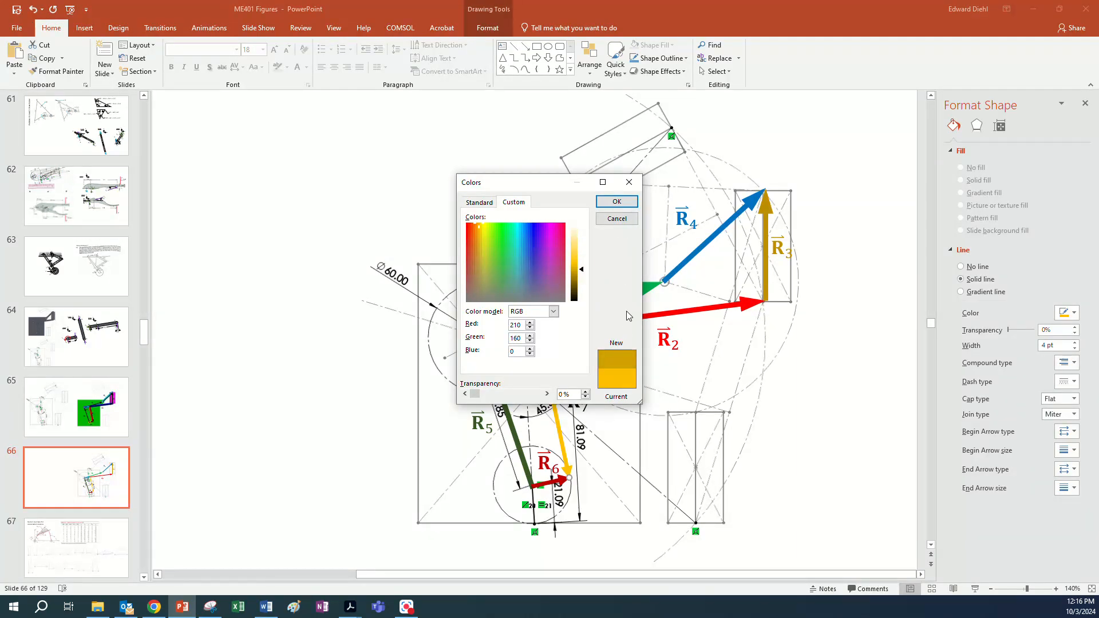
click(617, 202)
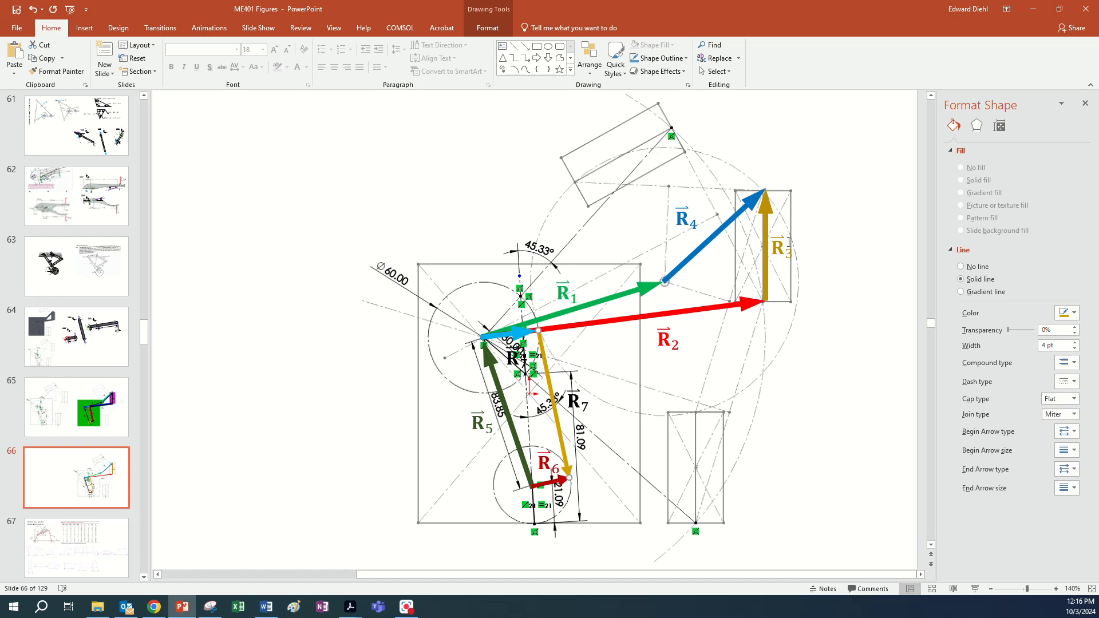
Give the R7 label the arrow's custom dark gold and move it up beside the upper end of the R7 arrow
click(584, 404)
click(587, 388)
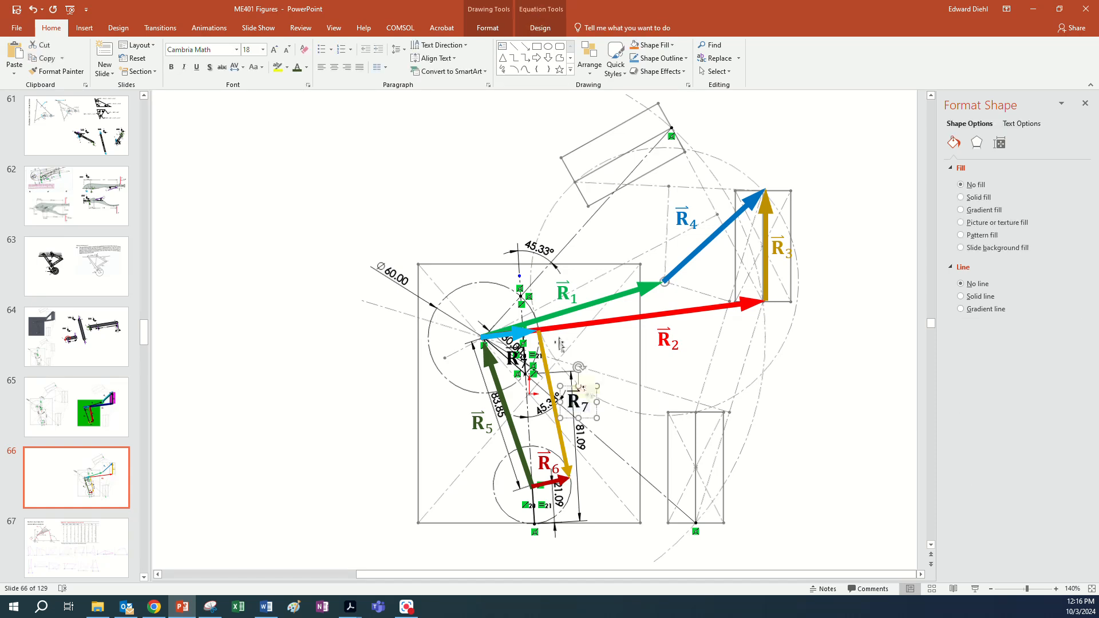
click(306, 66)
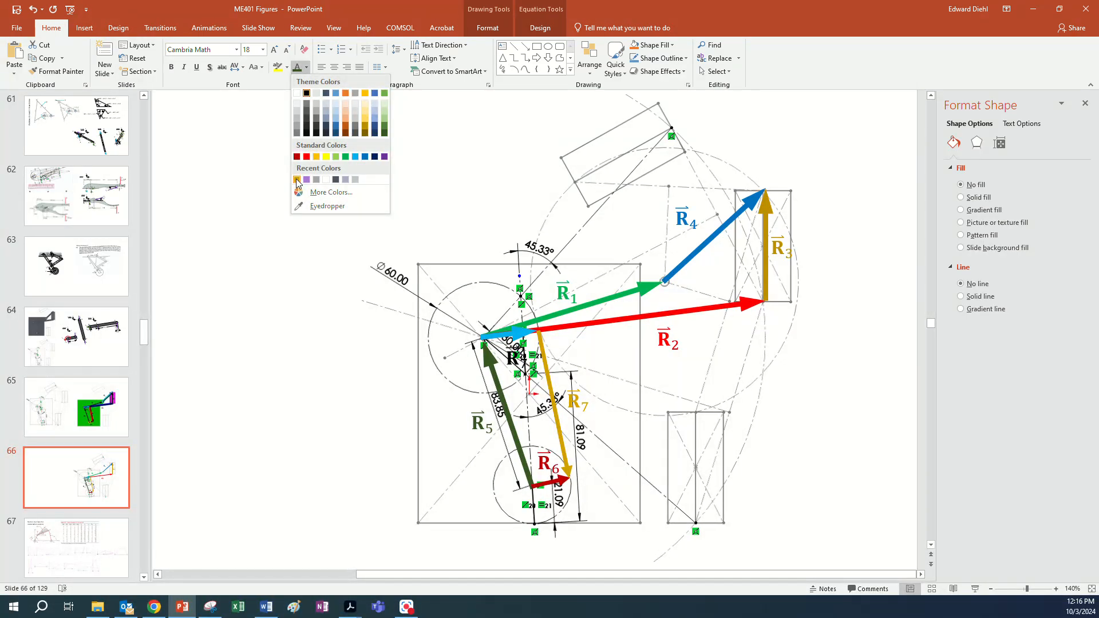
click(326, 206)
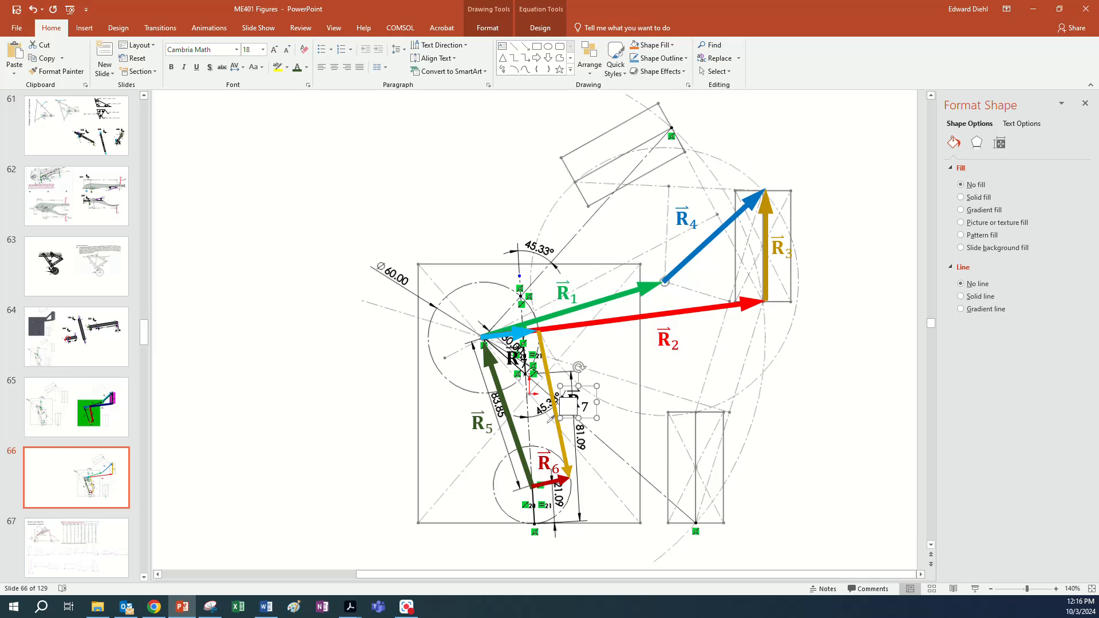
click(551, 386)
drag(595, 409, 579, 365)
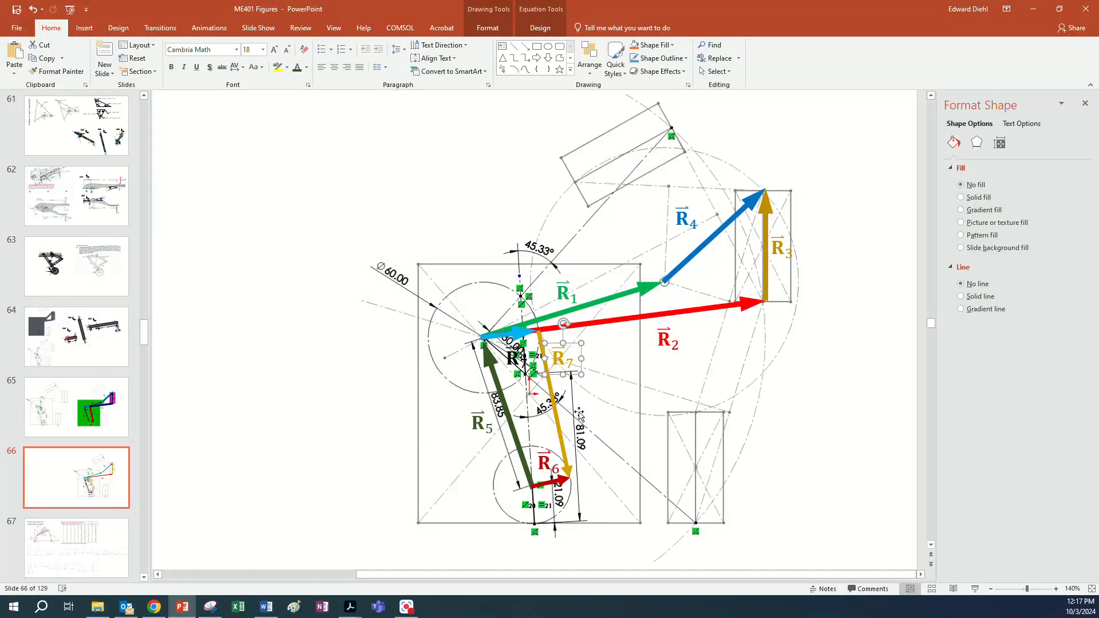
Duplicate all the vector arrows and labels without the sketch picture and place the copy on the blank half of the slide
click(740, 399)
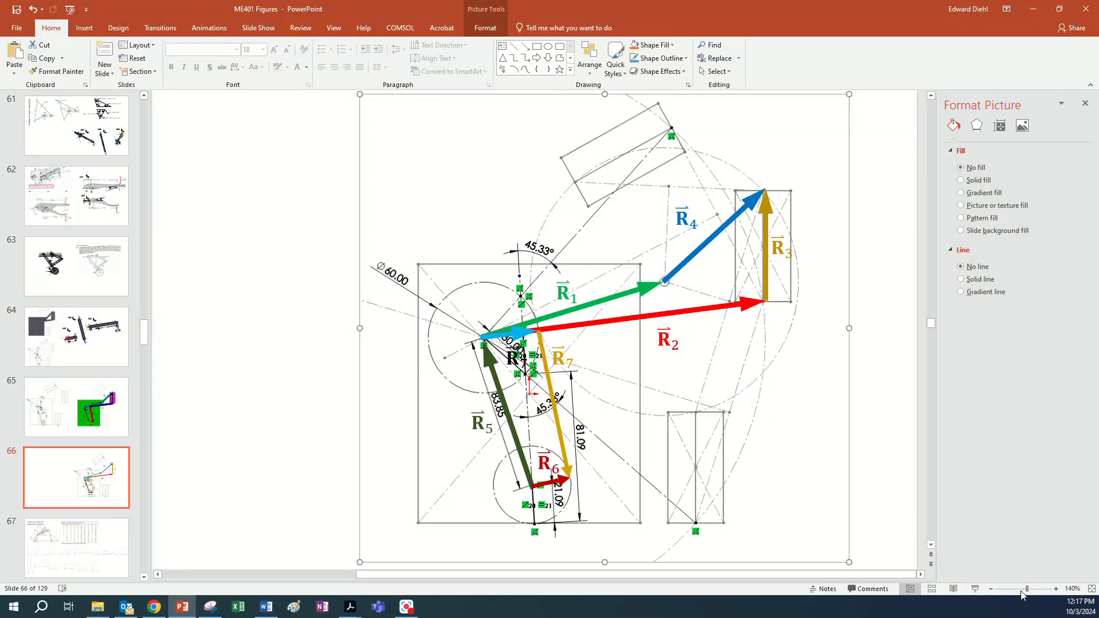
click(1021, 590)
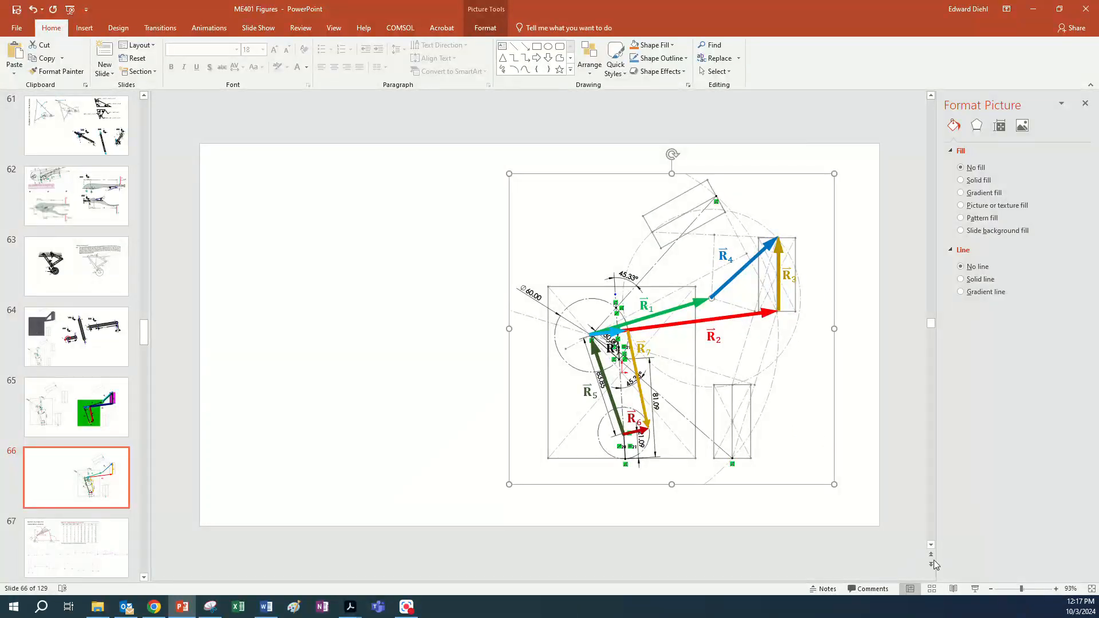
click(887, 191)
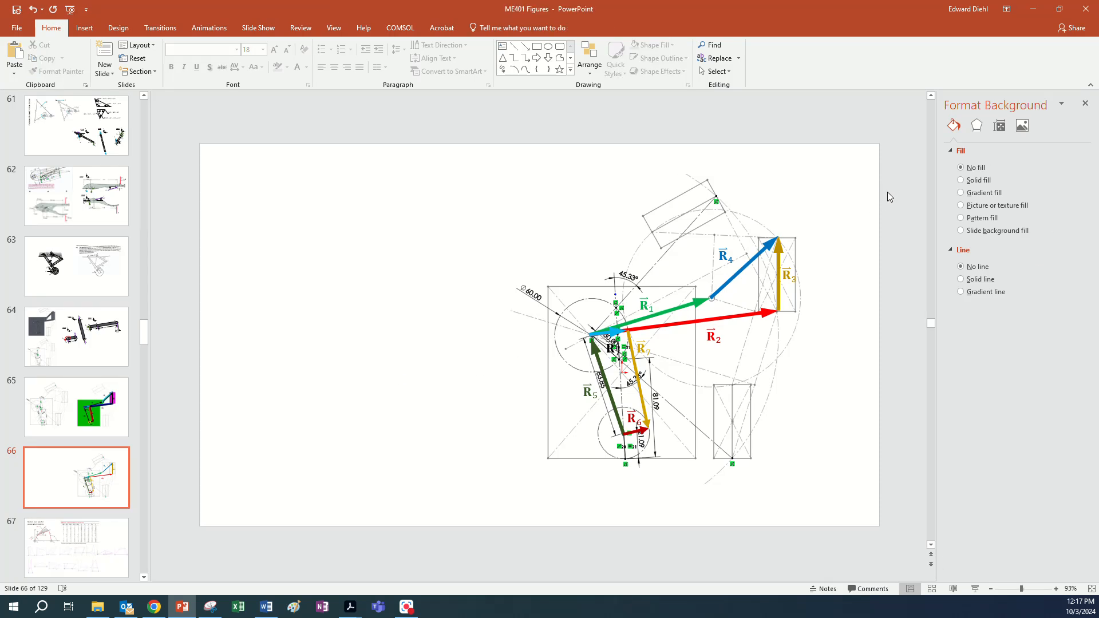
mouse_move(896, 206)
mouse_down()
mouse_move(535, 486)
mouse_move(461, 489)
mouse_up()
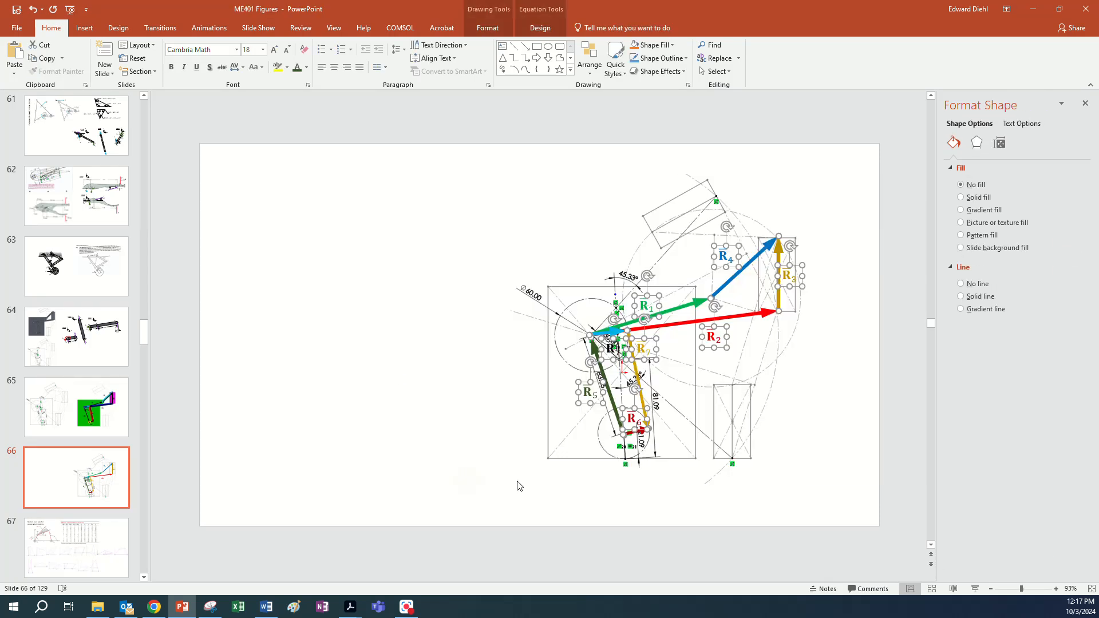
key(ctrl+v)
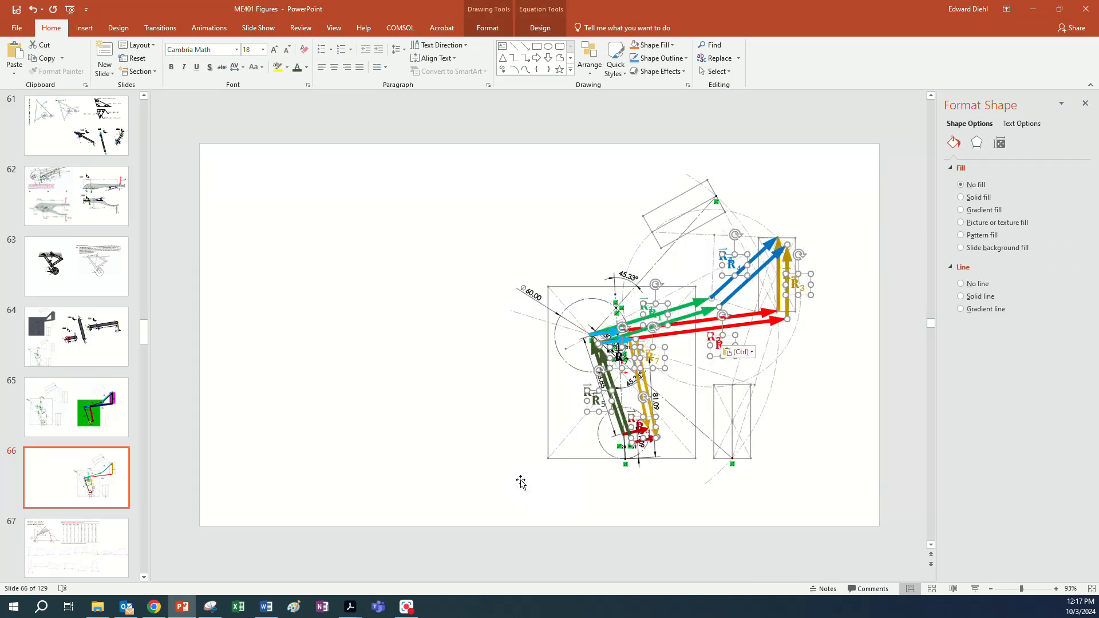
mouse_move(736, 336)
mouse_down()
mouse_move(486, 265)
mouse_move(407, 329)
mouse_move(408, 311)
mouse_move(396, 313)
mouse_up()
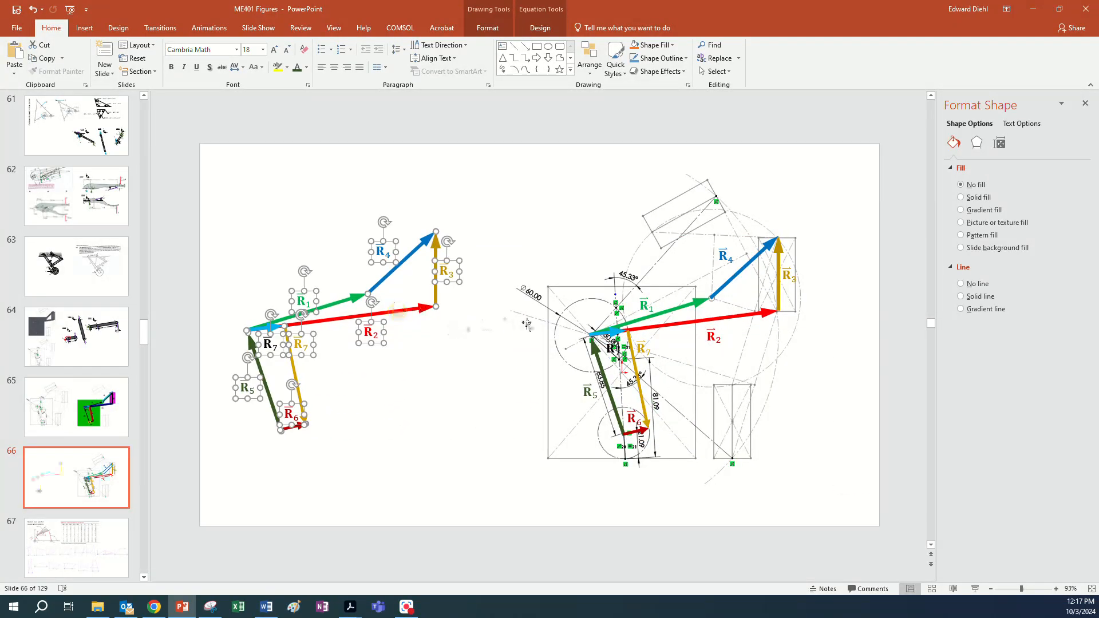
click(404, 357)
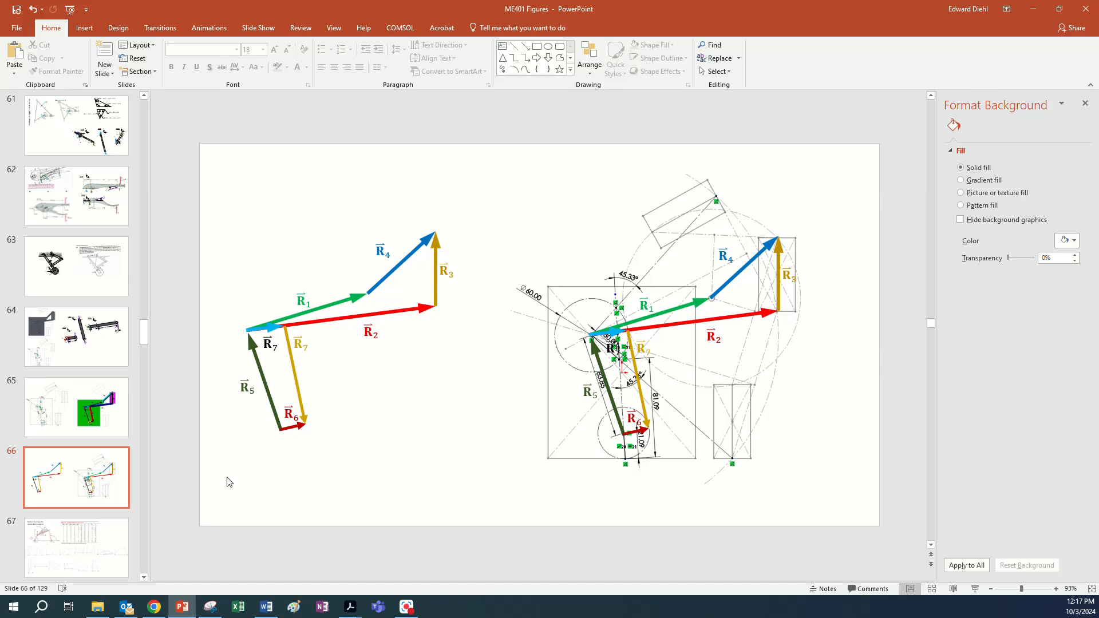
Separate the copied lower loop, with the R5, R6, R7 and light blue vectors and their labels, by moving it below the upper loop
drag(210, 480, 329, 311)
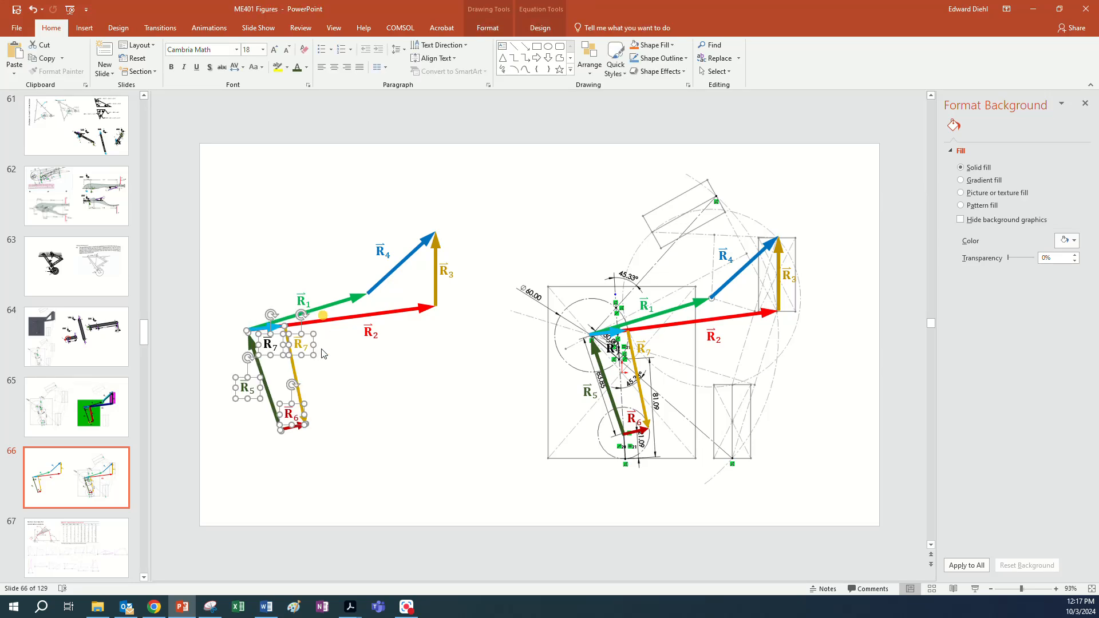
drag(298, 375, 343, 438)
click(400, 444)
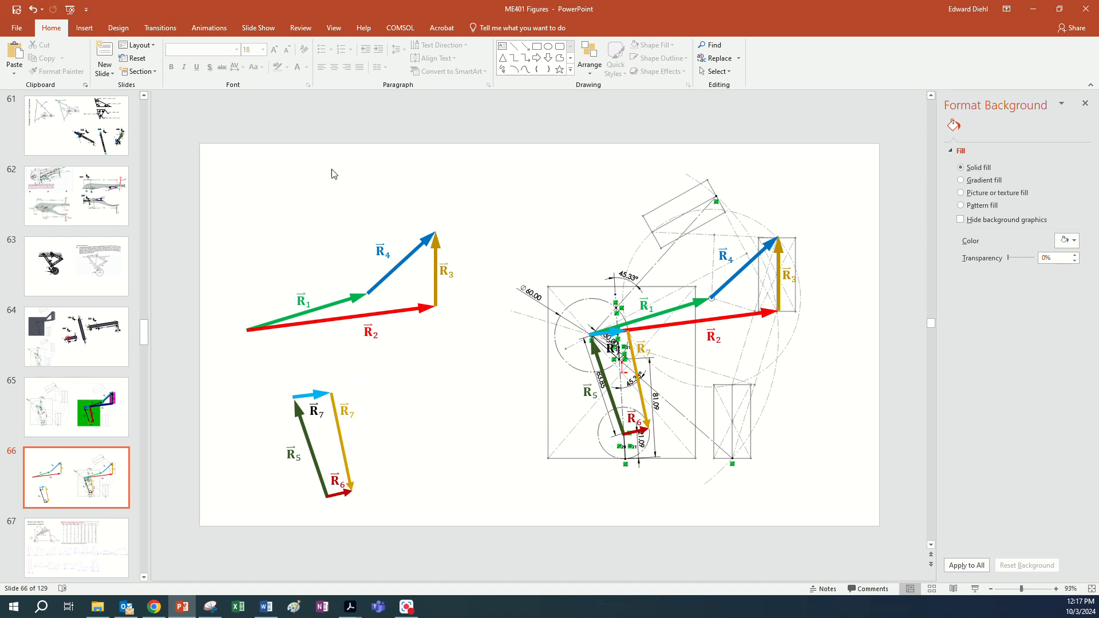
Draw a horizontal line about 1.41" long above the copied upper loop and color it black
click(84, 27)
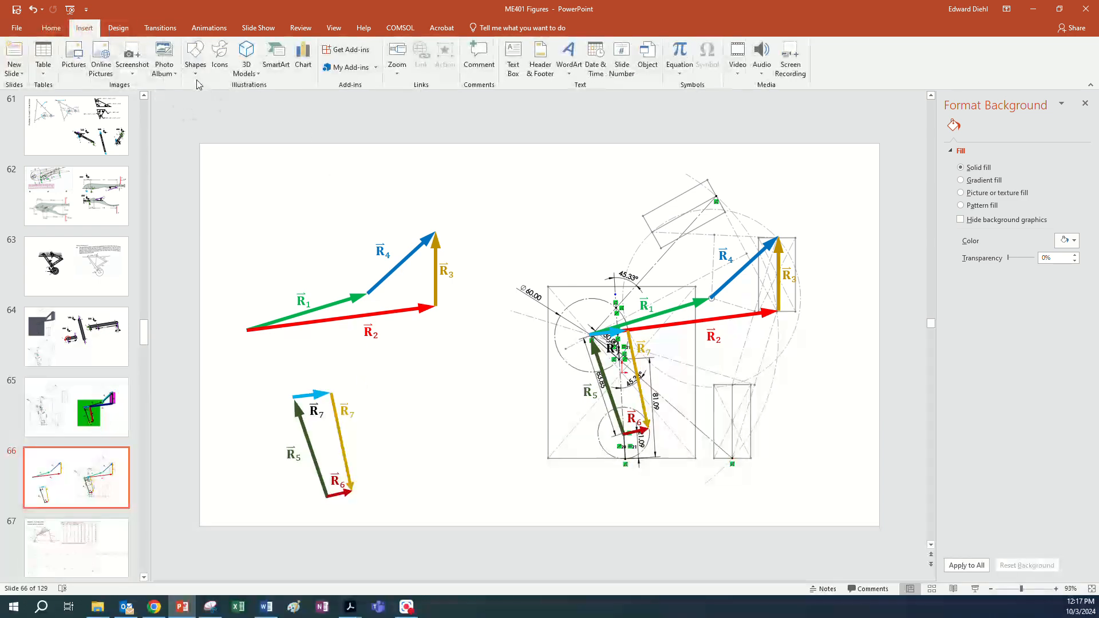
click(197, 76)
click(202, 97)
mouse_move(255, 174)
mouse_down()
mouse_move(314, 191)
mouse_move(327, 174)
mouse_up()
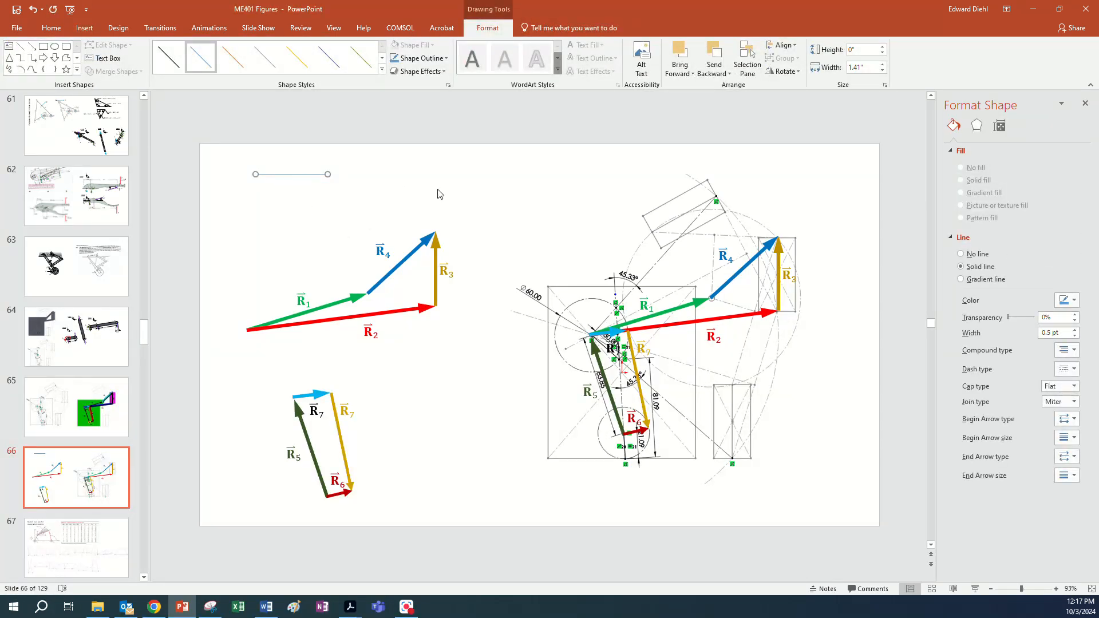
click(1073, 300)
click(1014, 327)
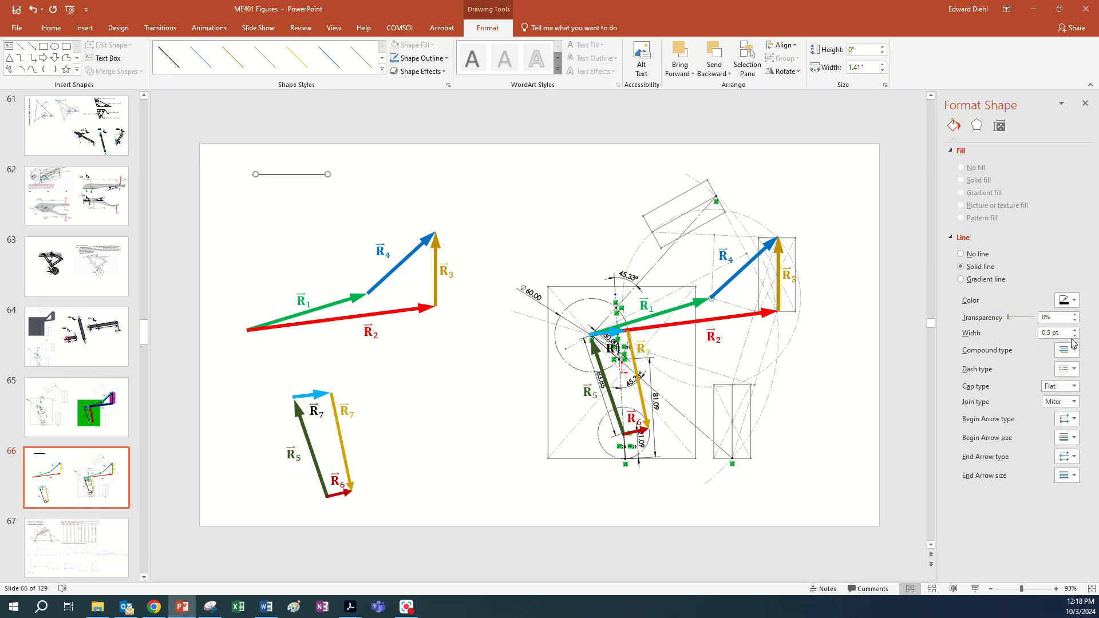
Move the black horizontal line so it starts at the shared tail of the copied R1 and R2 vectors
drag(299, 174, 289, 332)
click(1055, 589)
click(1056, 589)
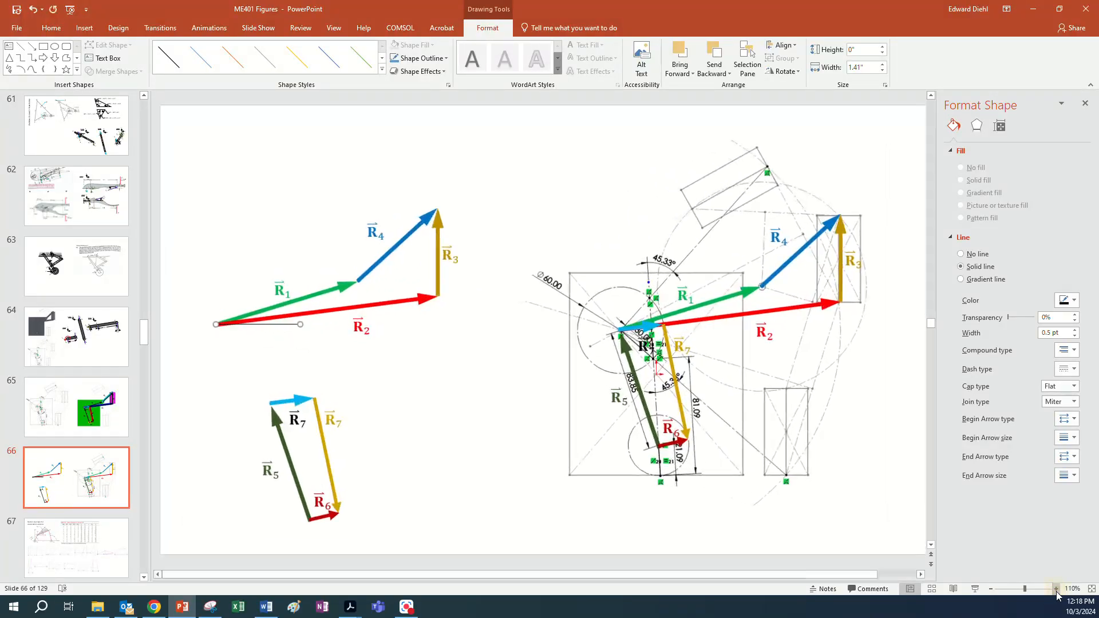
click(1056, 589)
double_click(1056, 589)
double_click(1056, 588)
double_click(1056, 589)
double_click(1056, 589)
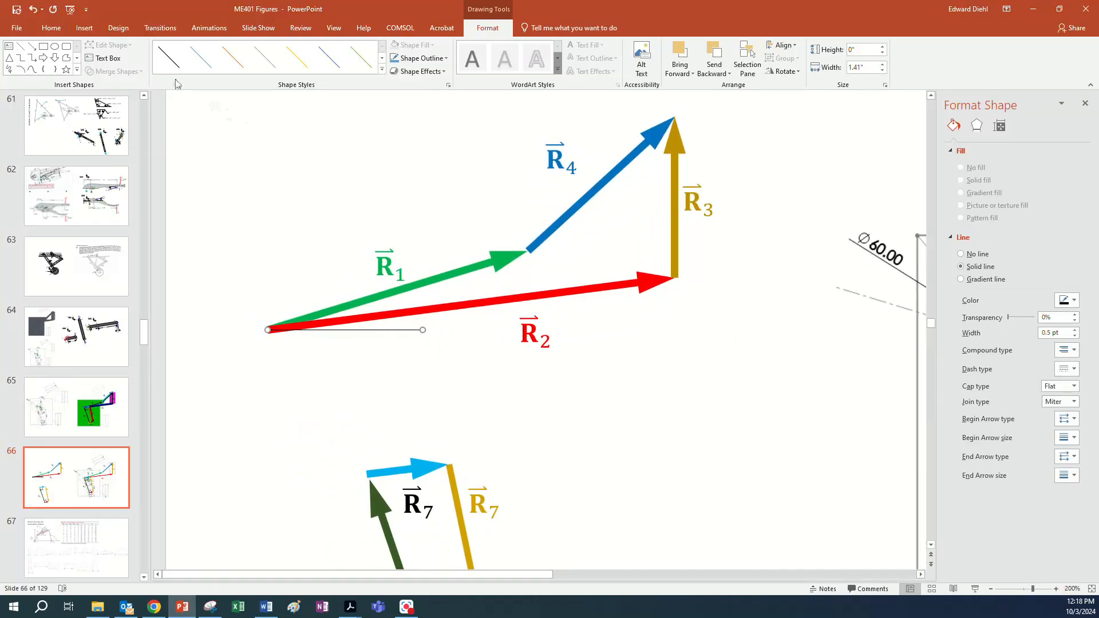
Draw an arc about 0.45" high and 0.46" wide in the blank area above the copied R1 vector and color it black
click(84, 28)
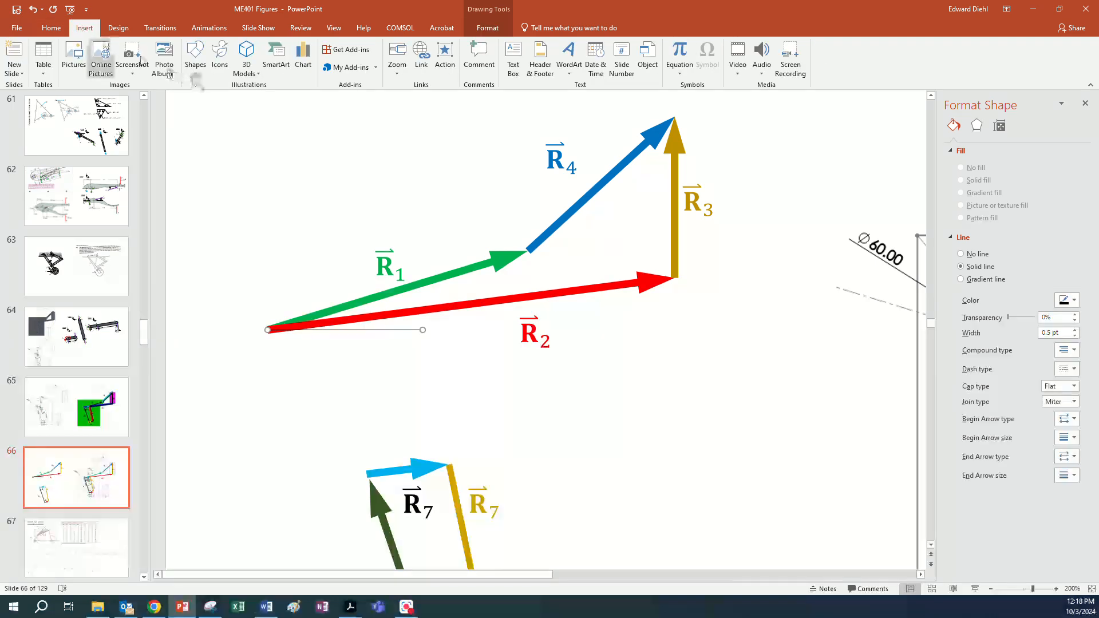
click(194, 72)
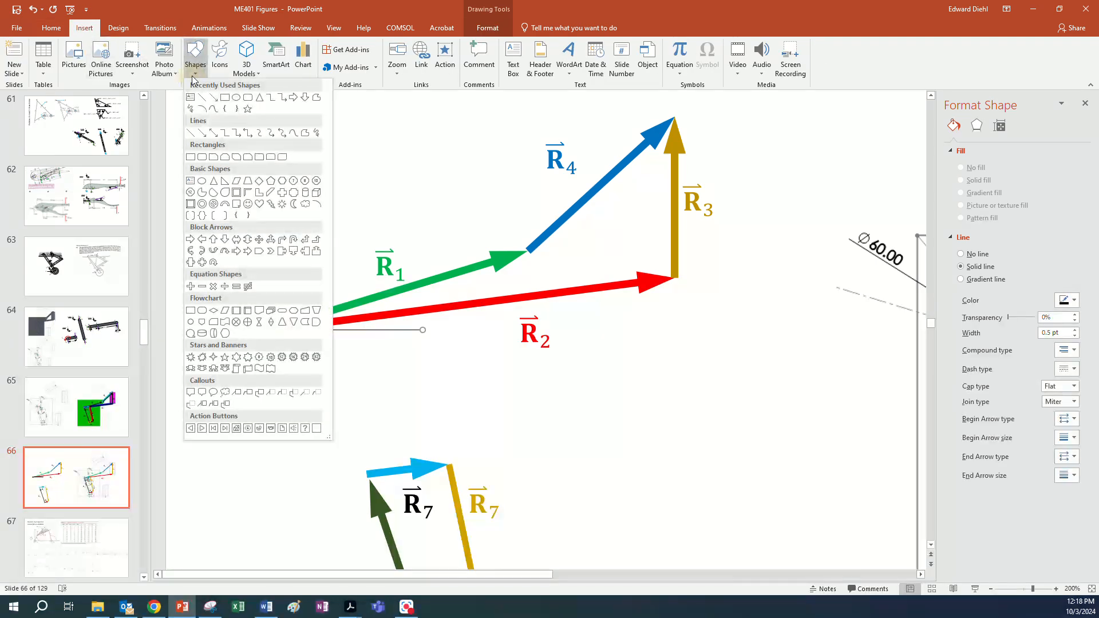
click(205, 113)
drag(267, 143, 318, 193)
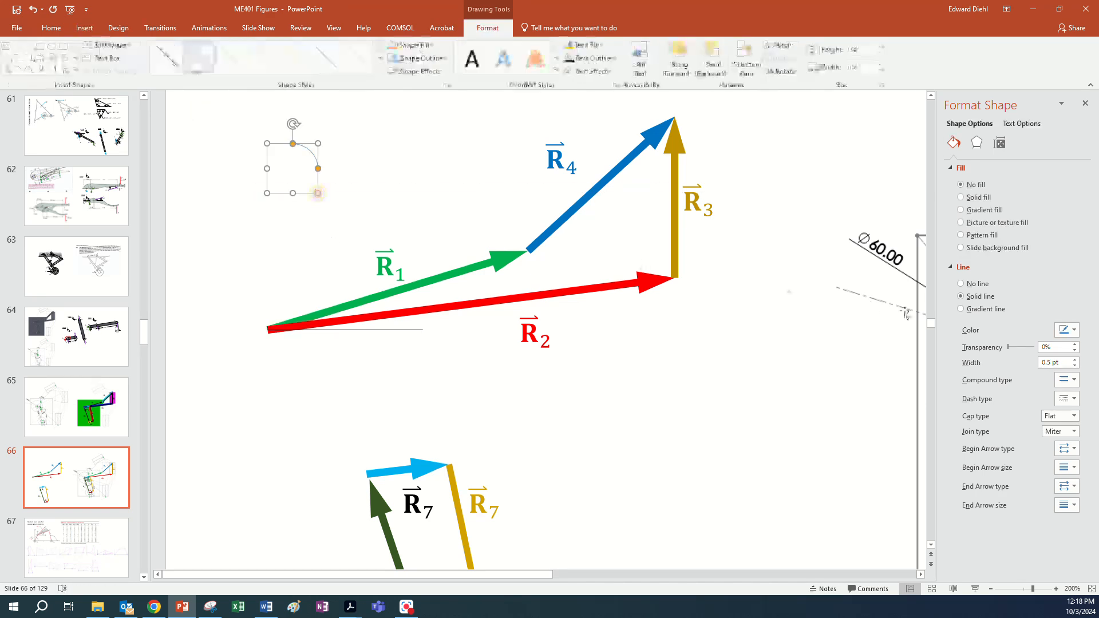
click(1067, 330)
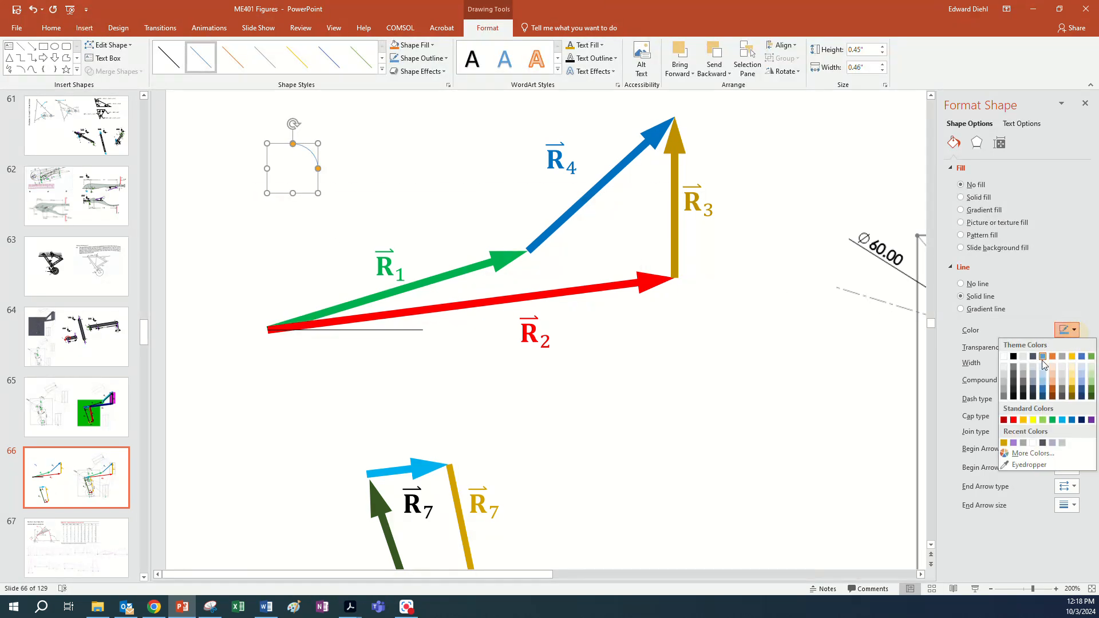
click(1013, 356)
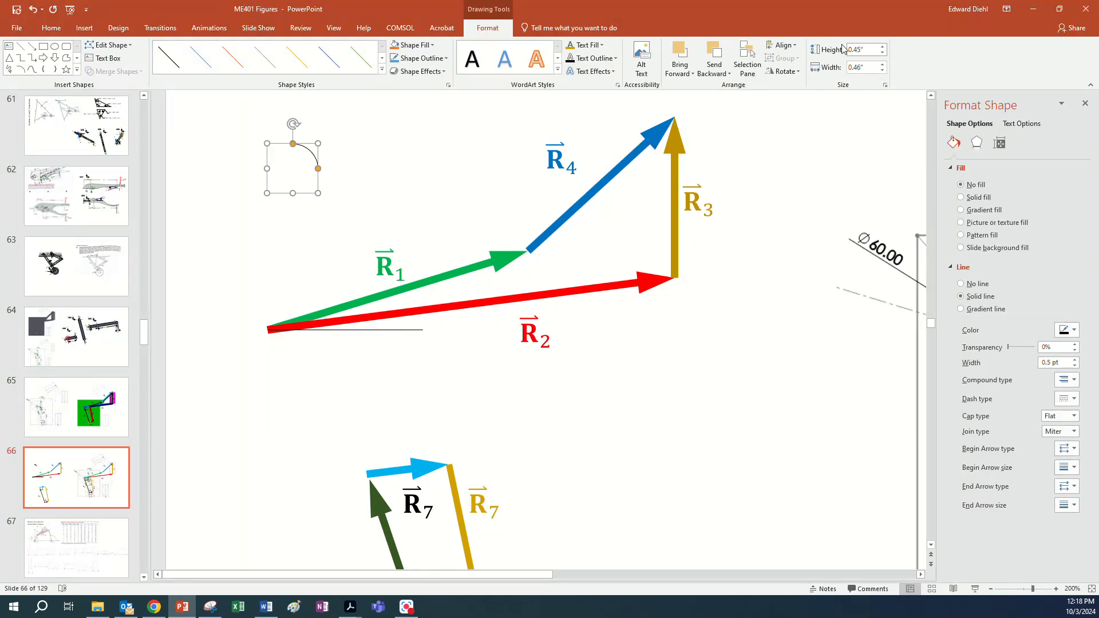
Set the arc's height and width to 0.5" and shorten it by moving its upper endpoint along the curve toward the other end
click(882, 46)
click(882, 64)
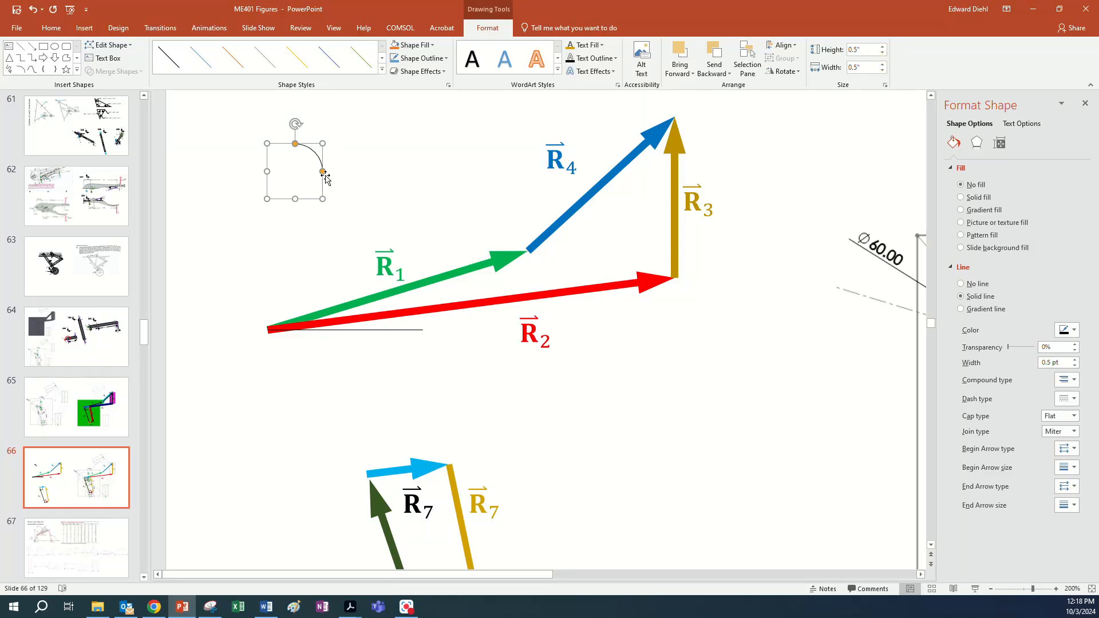
drag(294, 144, 316, 167)
click(315, 156)
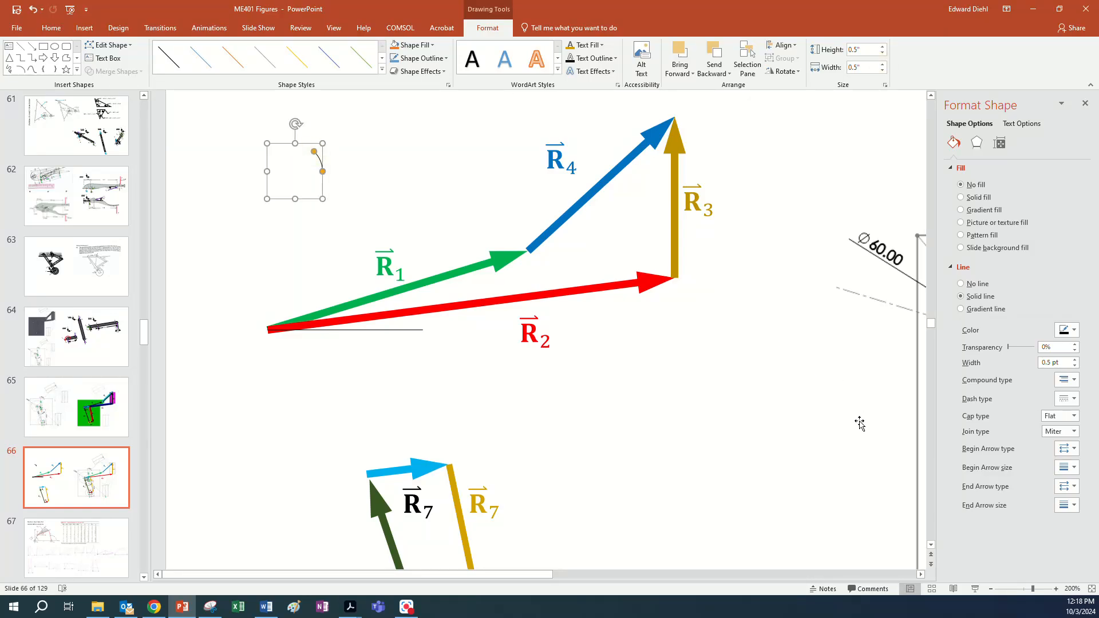